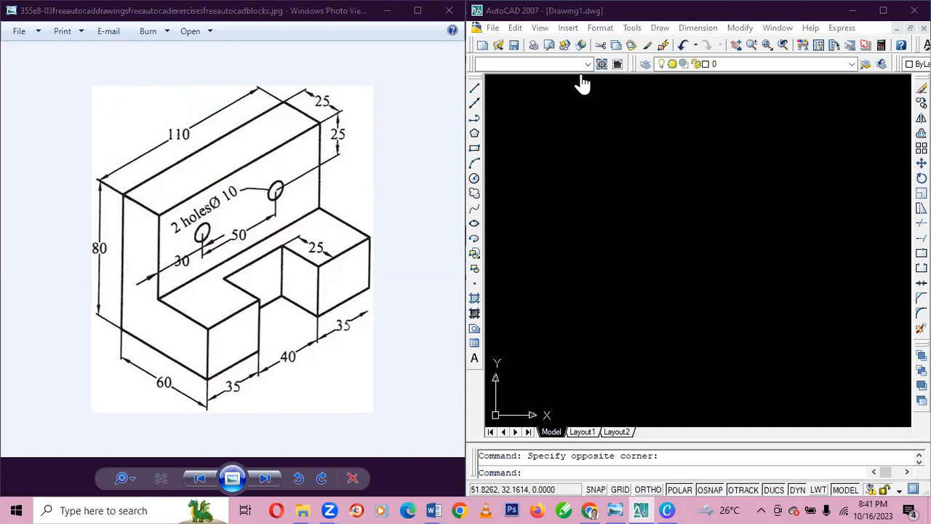
Draw a single line 35 units long at 45° from a free point in the empty drawing.
left_click(474, 93)
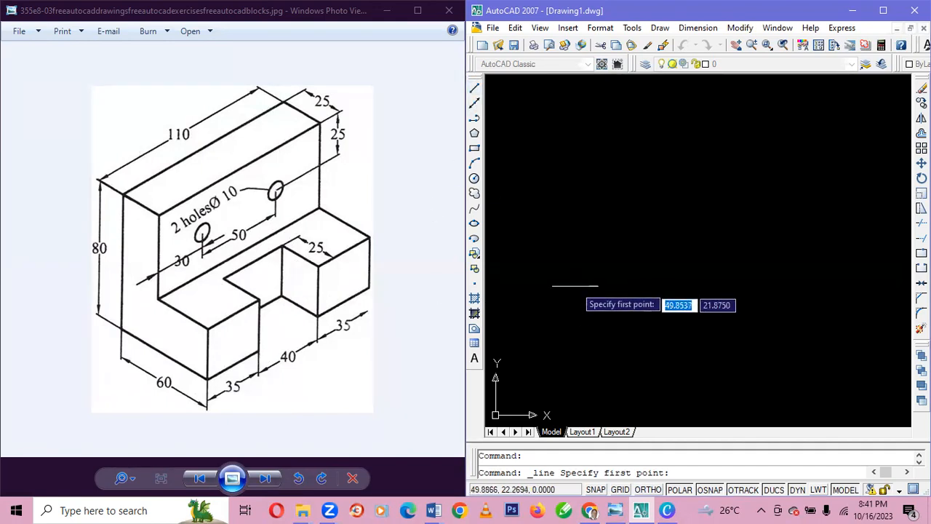
left_click(580, 291)
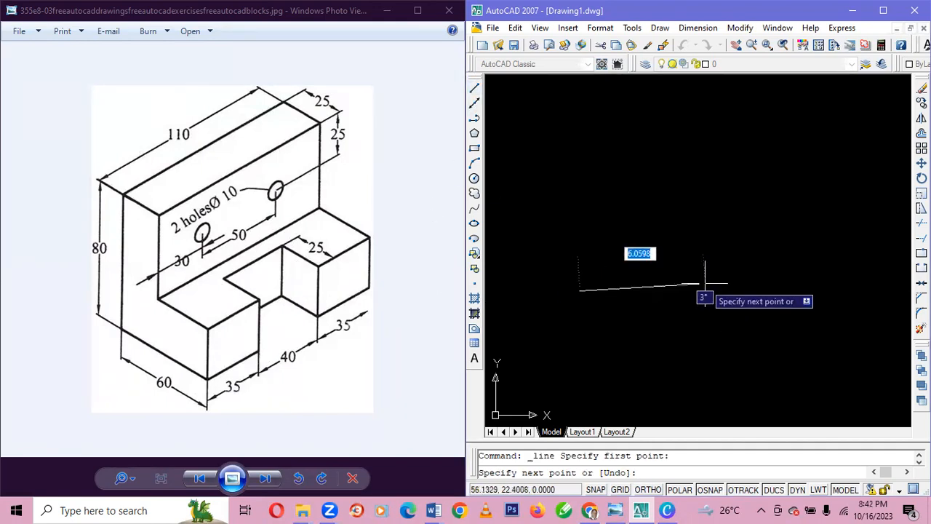
type("35")
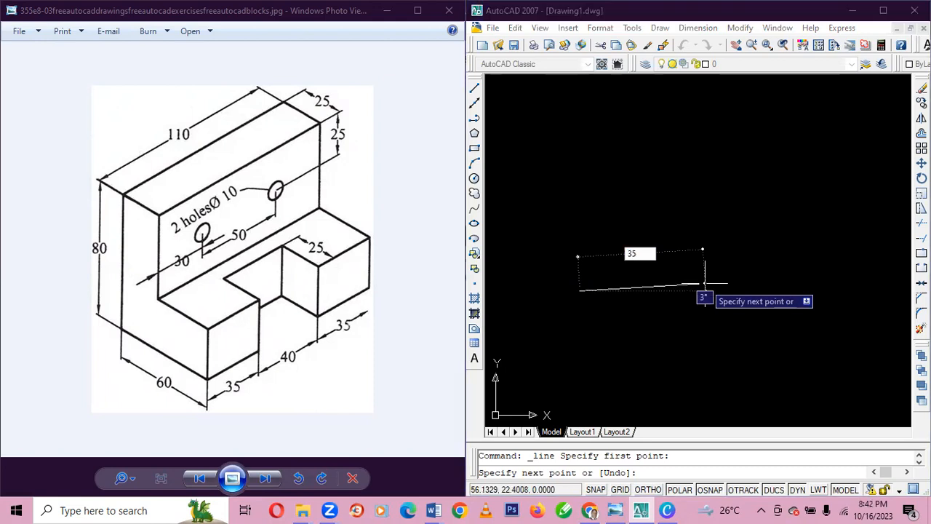
key("Tab")
type("45")
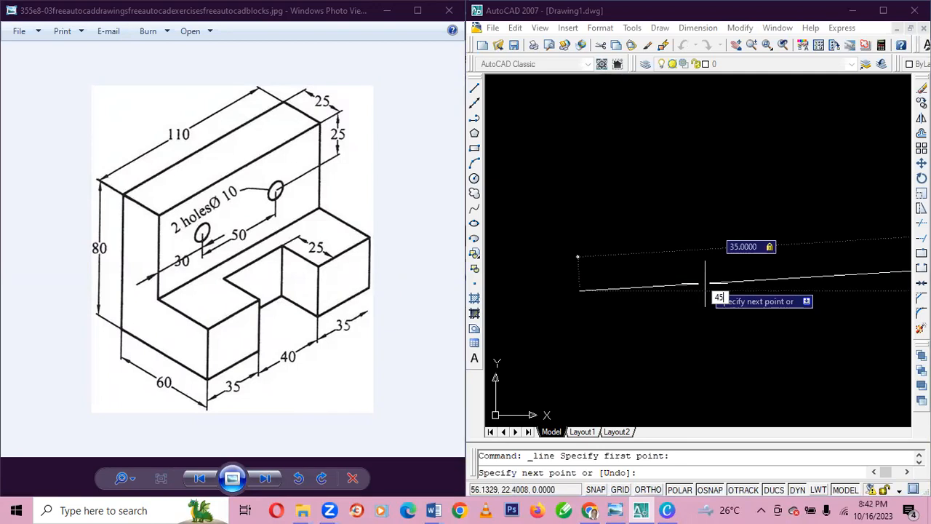
key("Return")
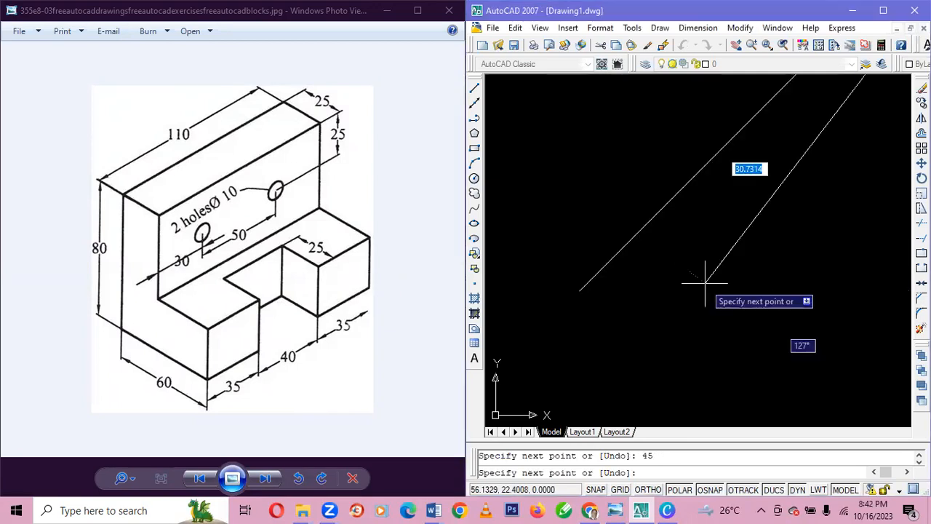
key("Escape")
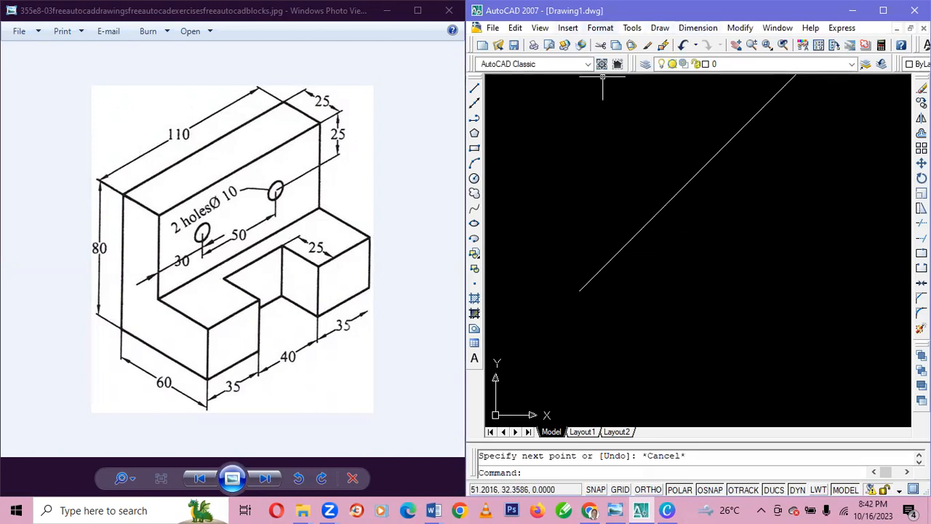
Draw a vertical line 25 units long at 90° upward from the upper end of the 45° line.
left_click(539, 28)
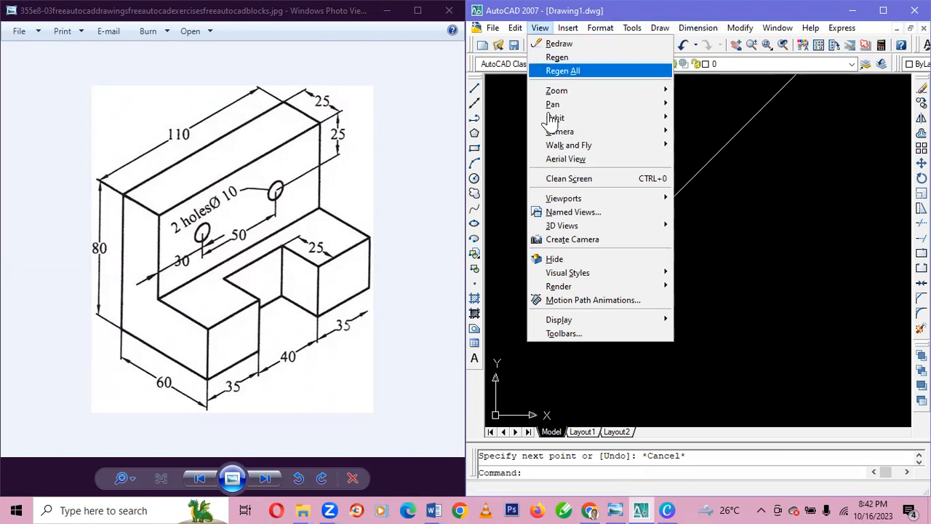
mouse_move(558, 90)
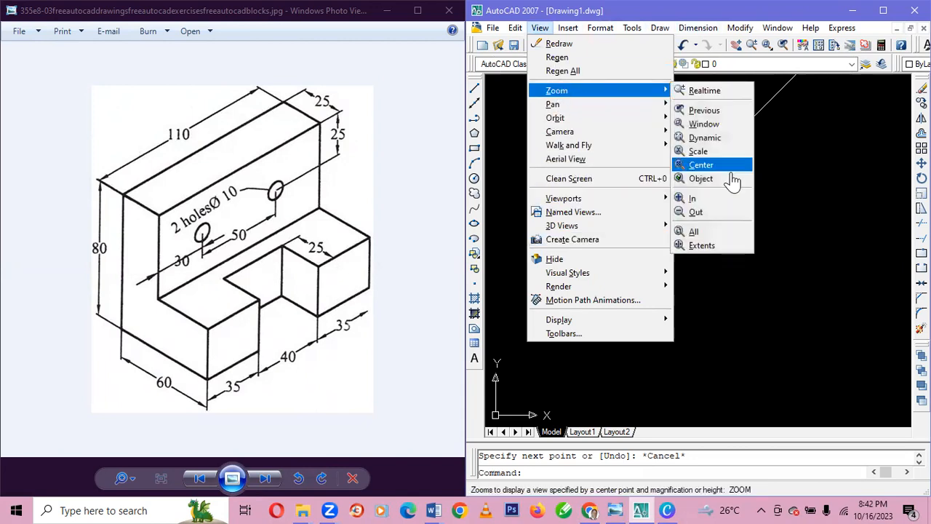
left_click(703, 213)
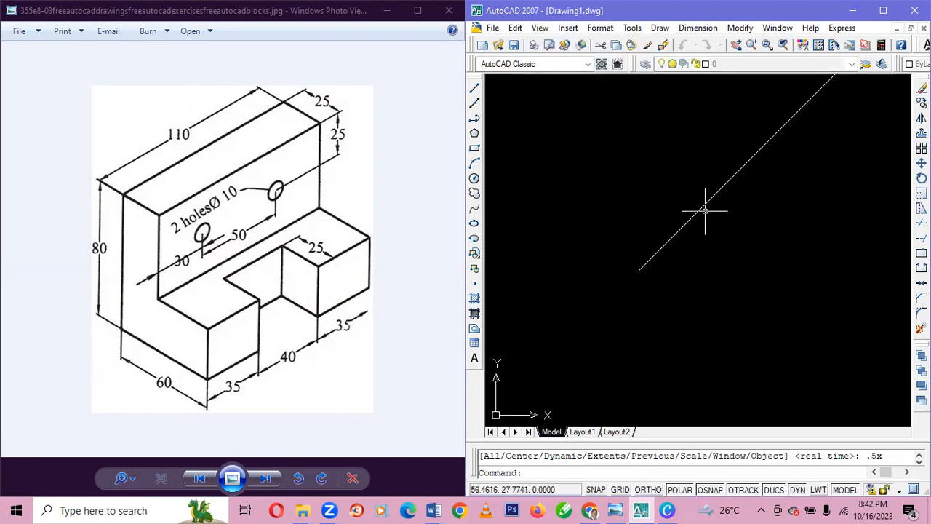
left_click(540, 28)
mouse_move(664, 91)
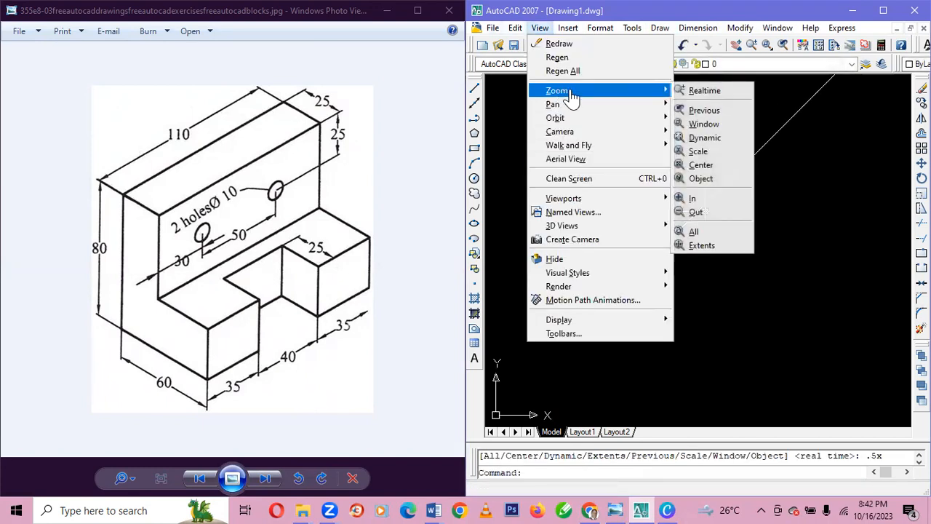
left_click(702, 212)
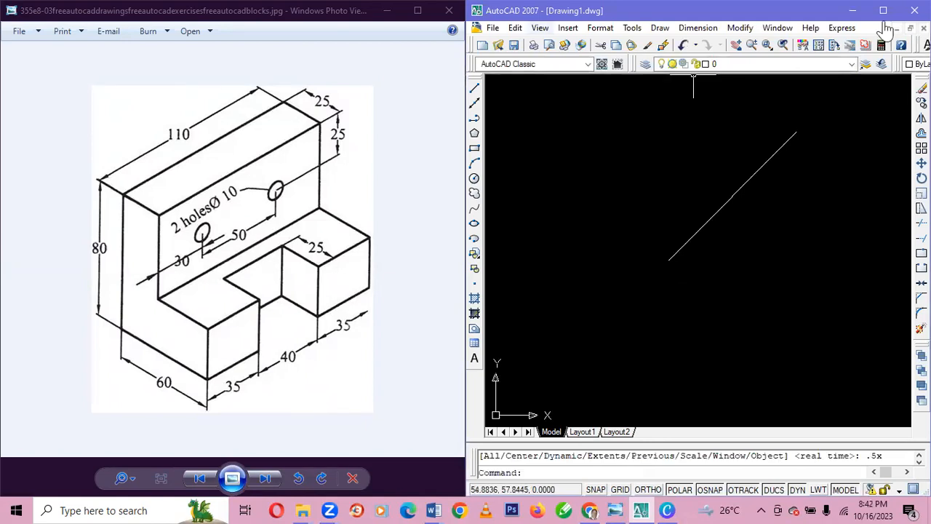
left_click(540, 28)
mouse_move(556, 91)
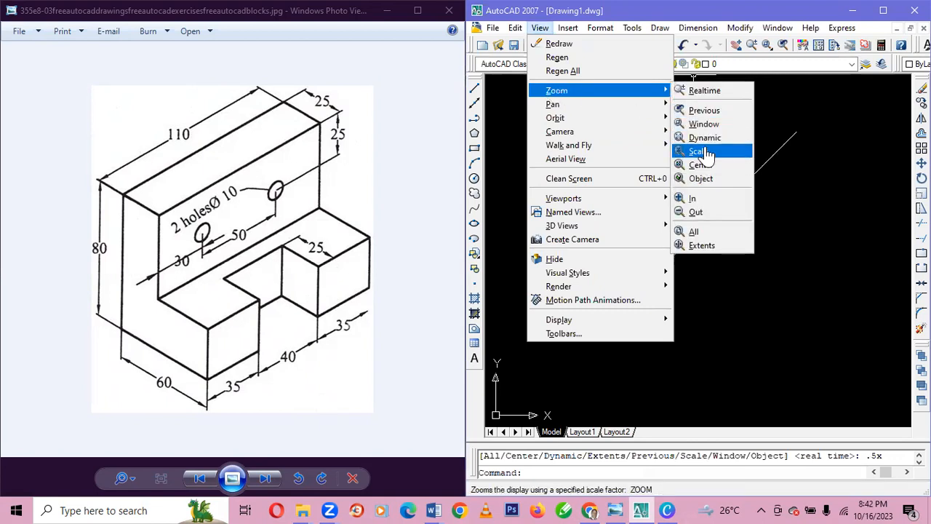
left_click(698, 213)
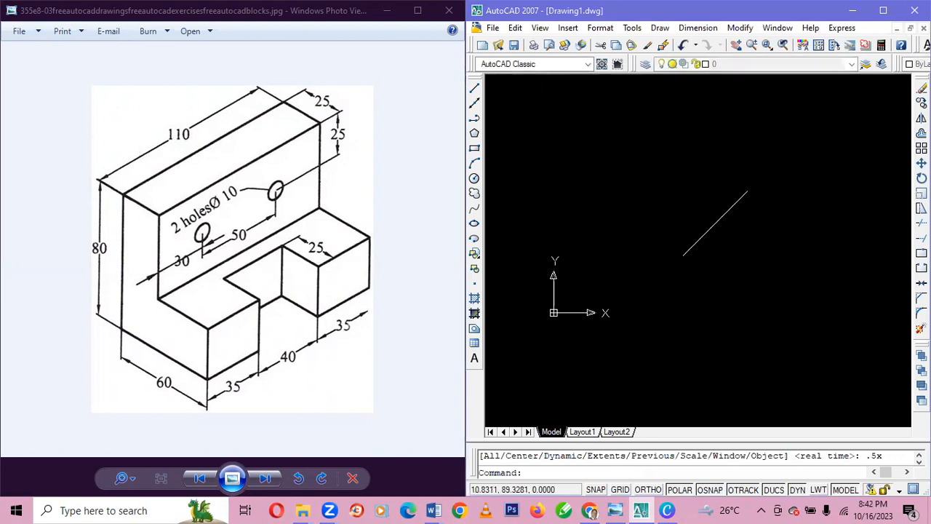
left_click(540, 27)
mouse_move(567, 95)
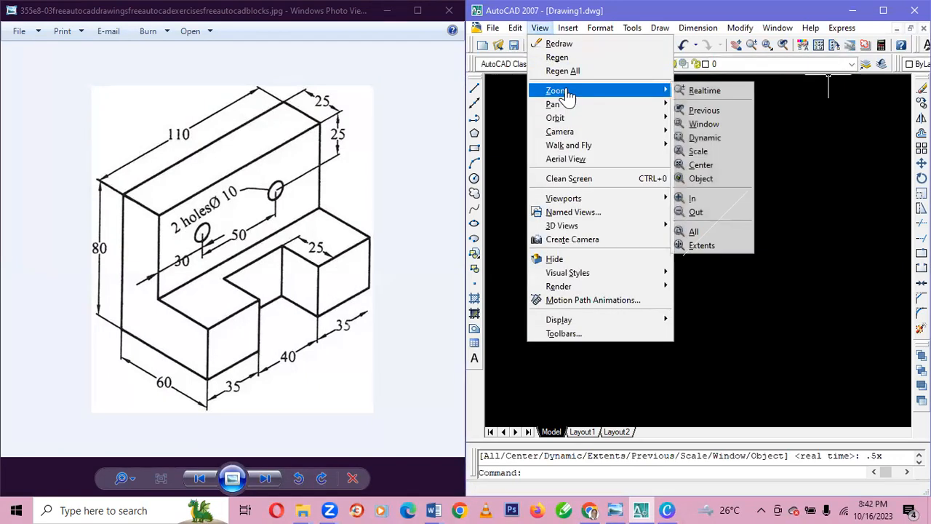
left_click(696, 213)
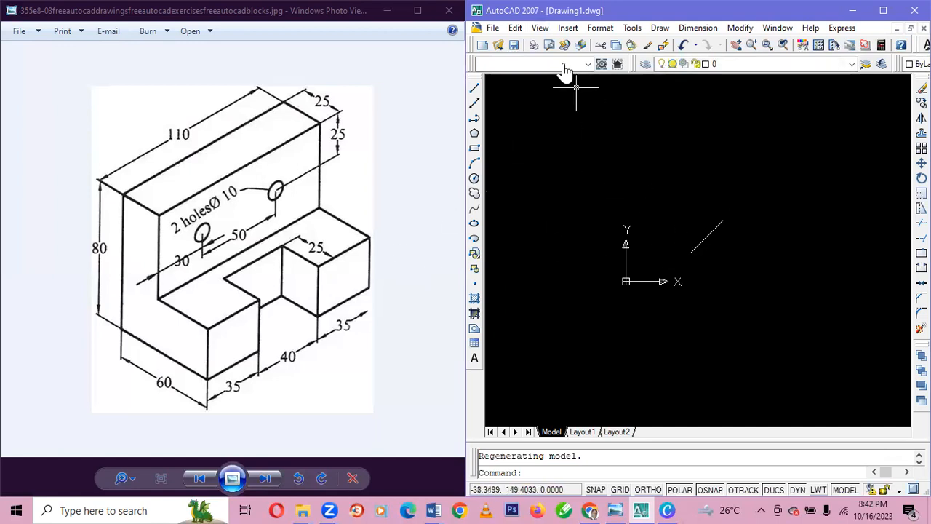
left_click(474, 88)
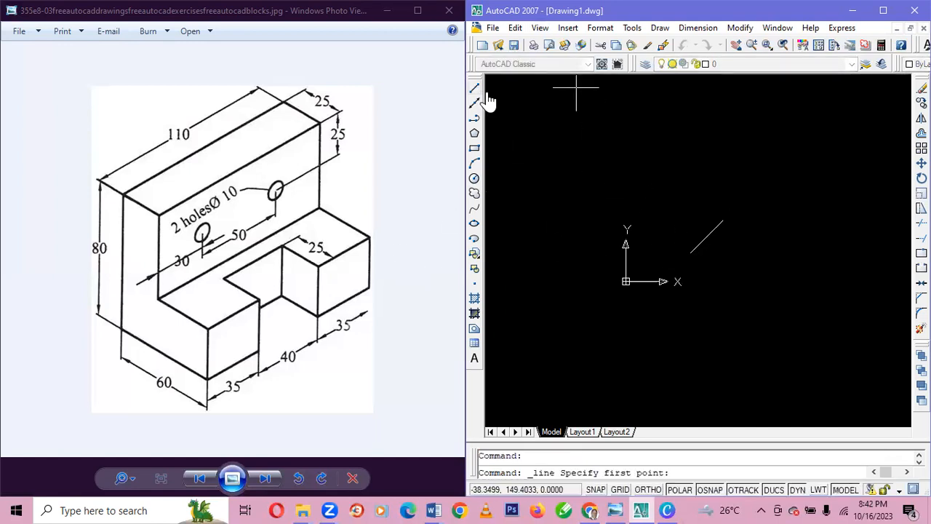
left_click(723, 220)
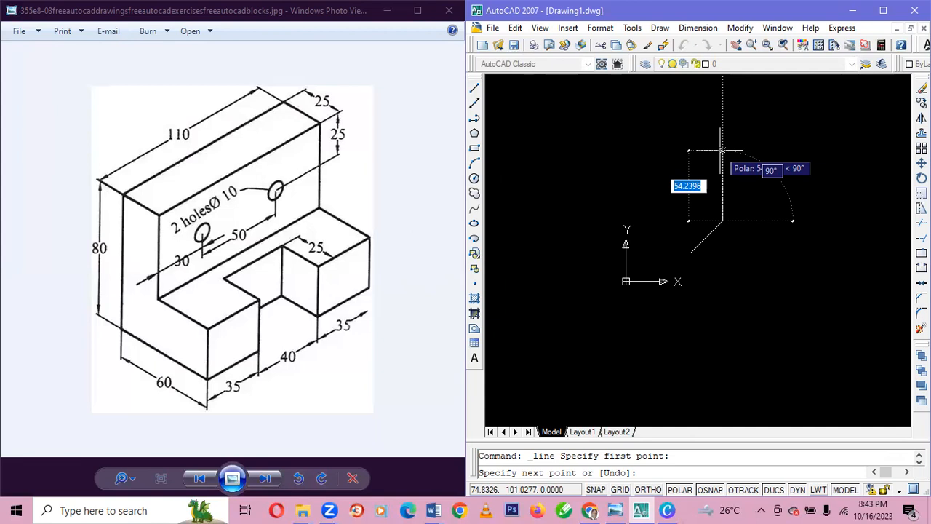
type("25")
key("Tab")
type("90")
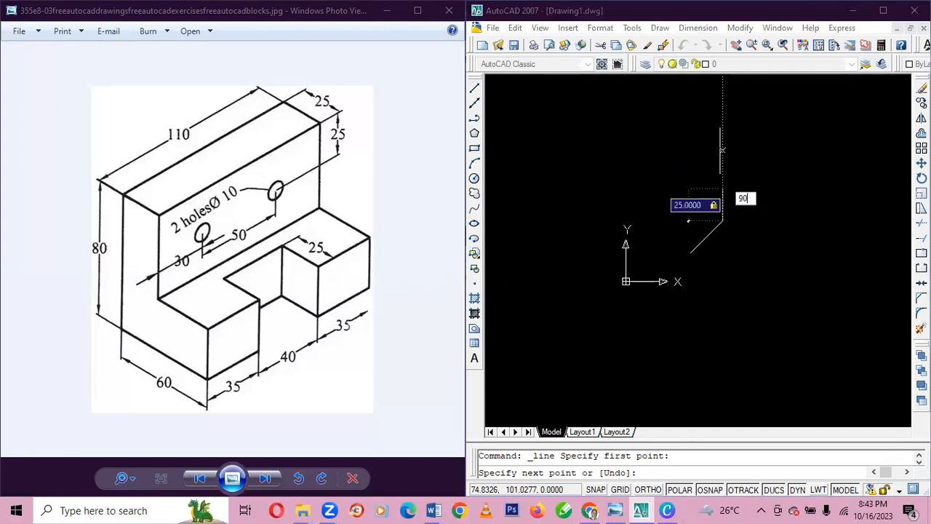
key("Return")
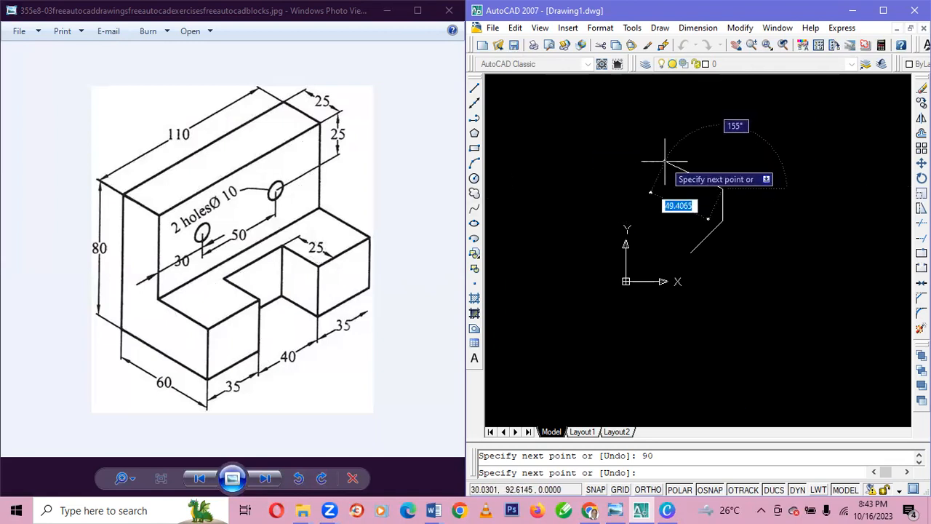
Try a 25-unit segment at 135° from the vertical line's upper end, undo it and leave the Line command.
type("25")
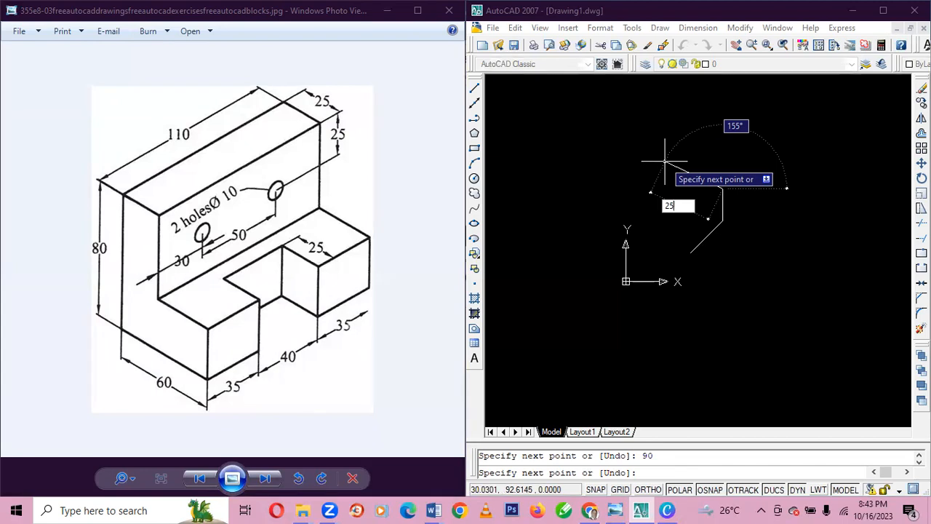
key("Tab")
type("1")
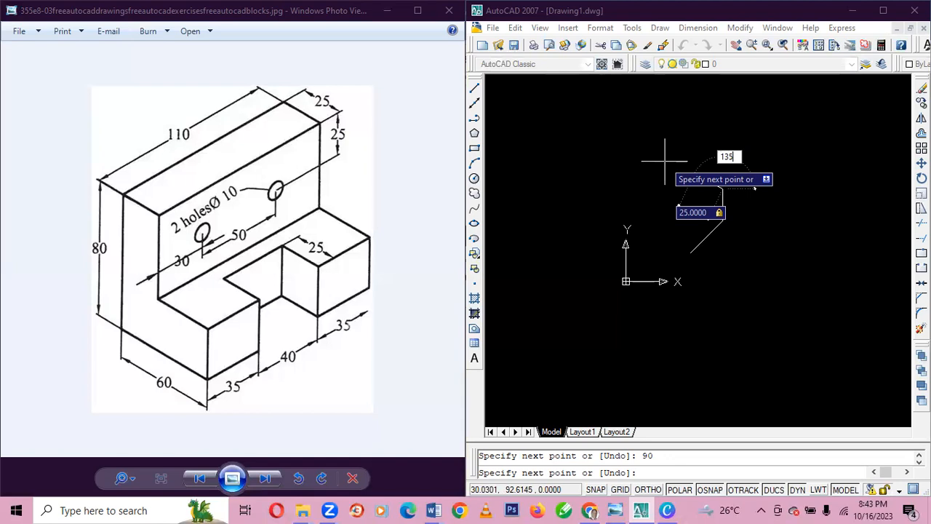
key("Return")
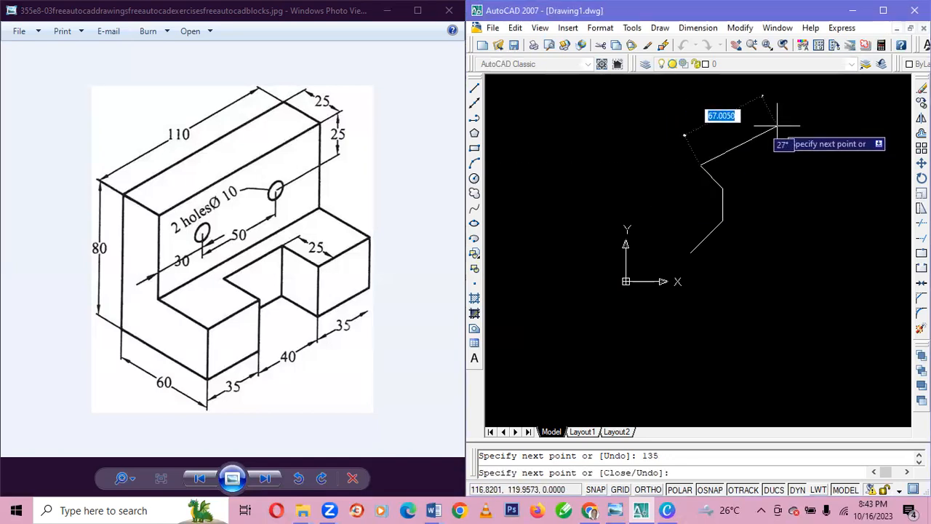
key("ctrl+z")
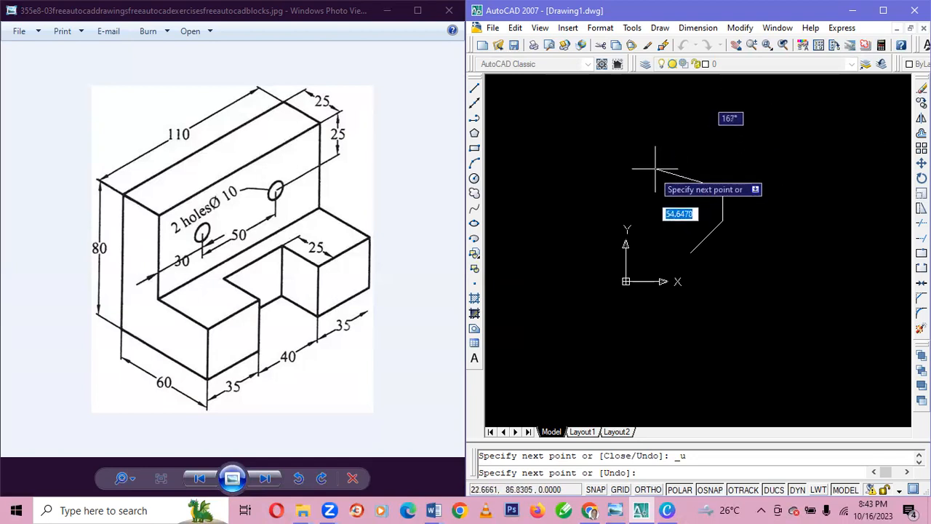
key("Escape")
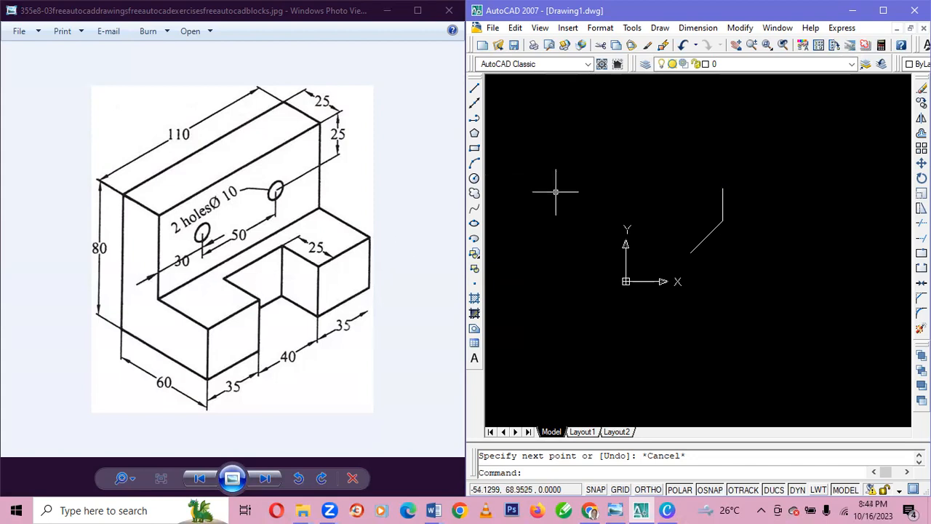
Draw a line 25 units long at 135° from the upper end of the vertical line.
left_click(474, 88)
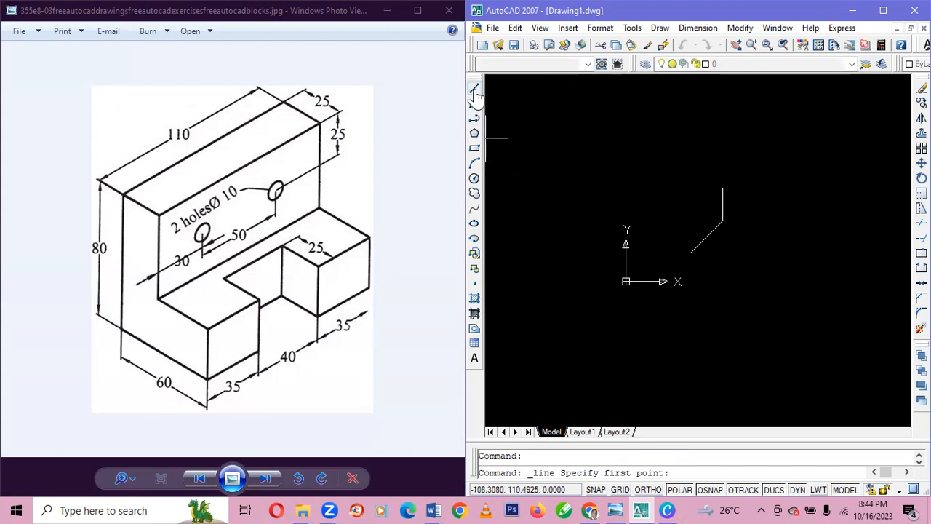
left_click(722, 188)
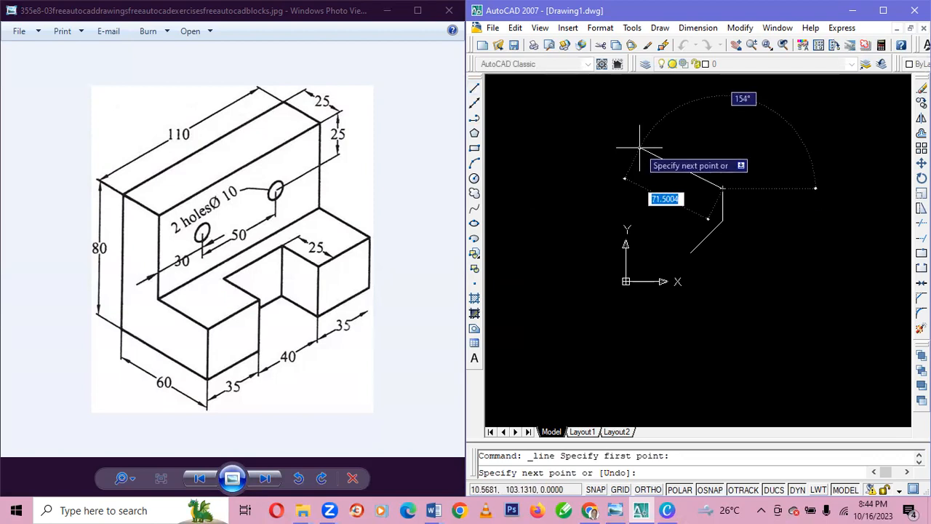
type("25")
key("Tab")
type("13")
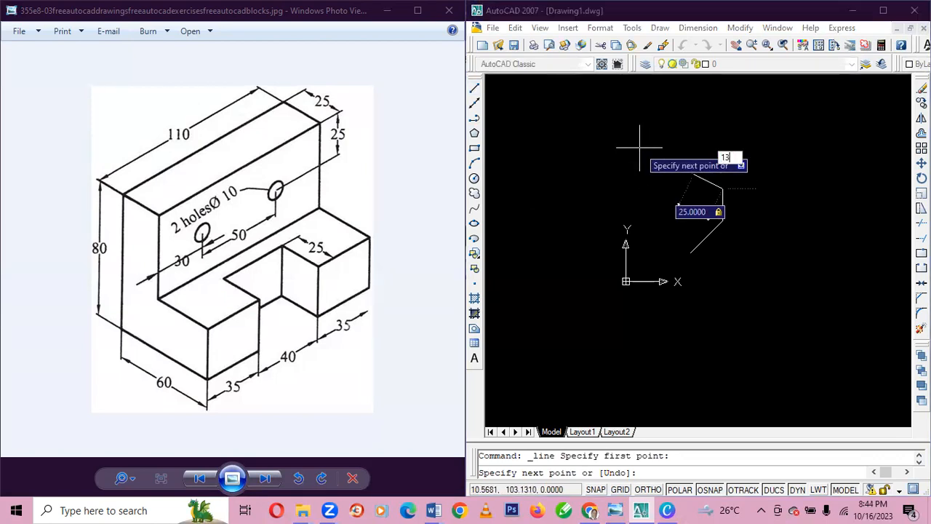
key("Return")
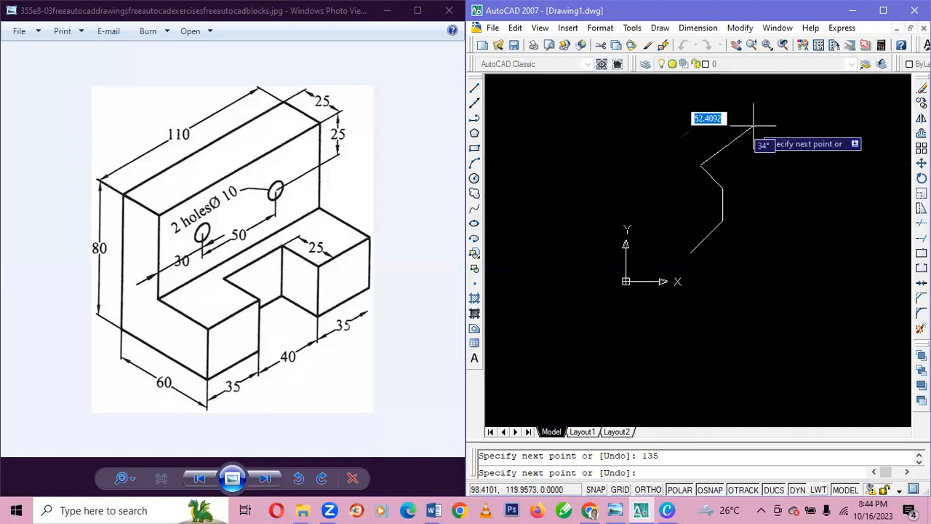
Continue the outline with a 40-unit segment rising to the right at 45°.
type("40")
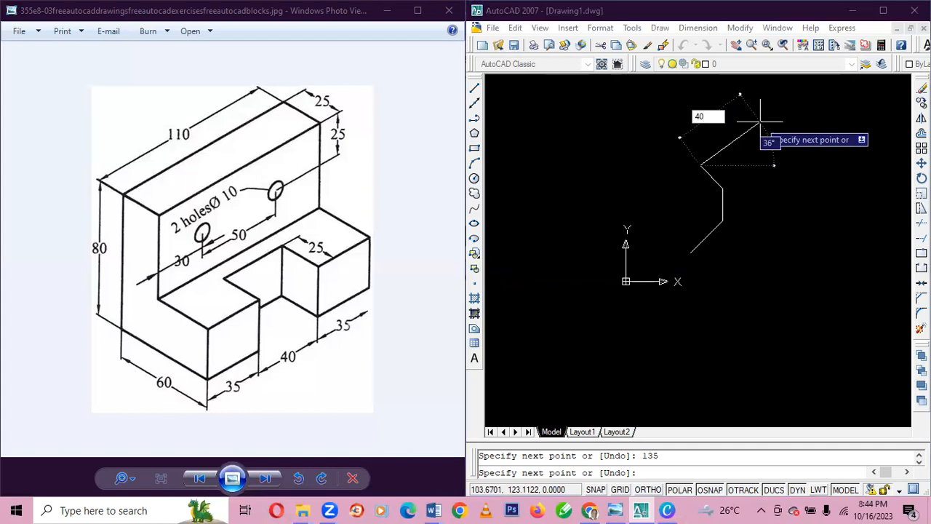
key("Tab")
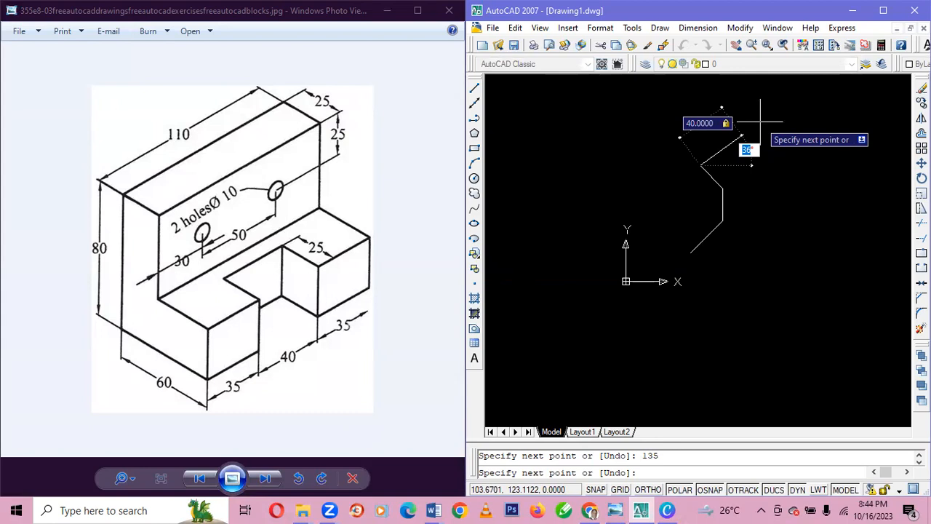
type("45")
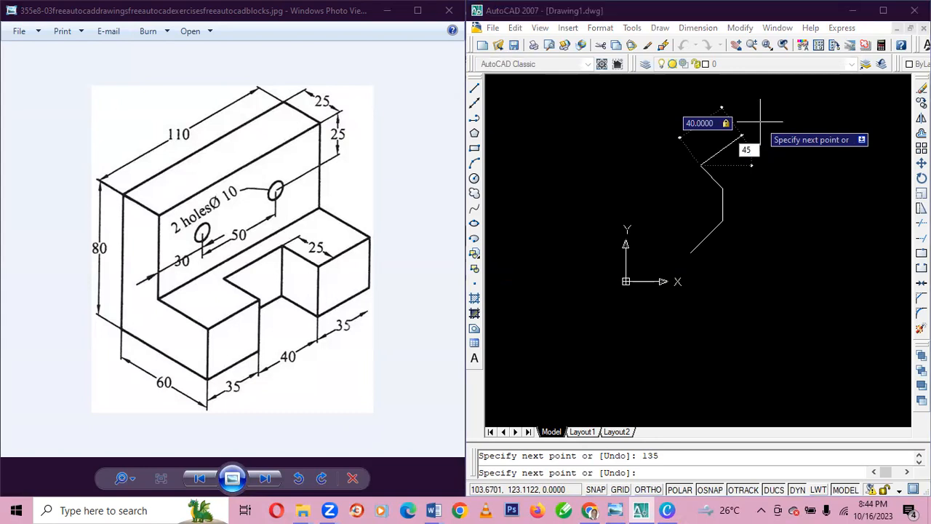
key("Return")
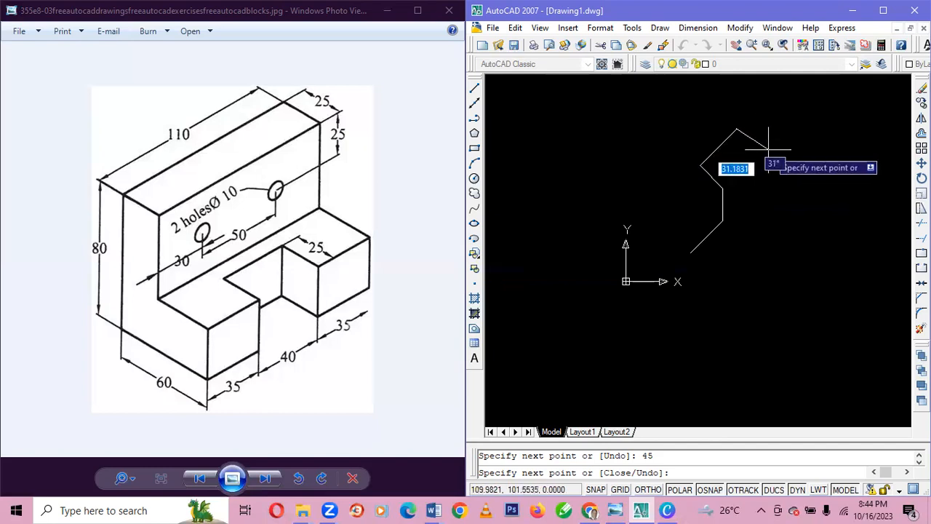
Continue the outline with a 25-unit segment sloping down to the right at 45°.
type("25")
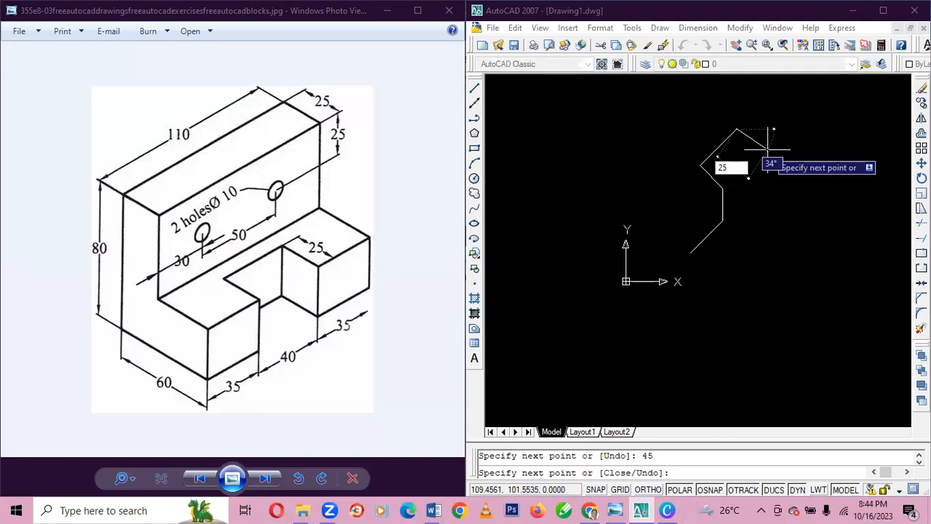
key("Tab")
type("45")
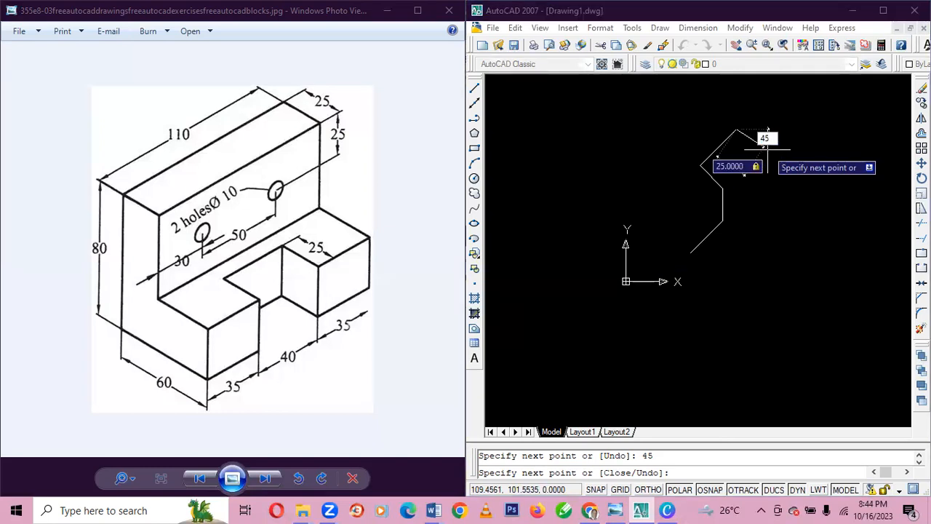
key("Return")
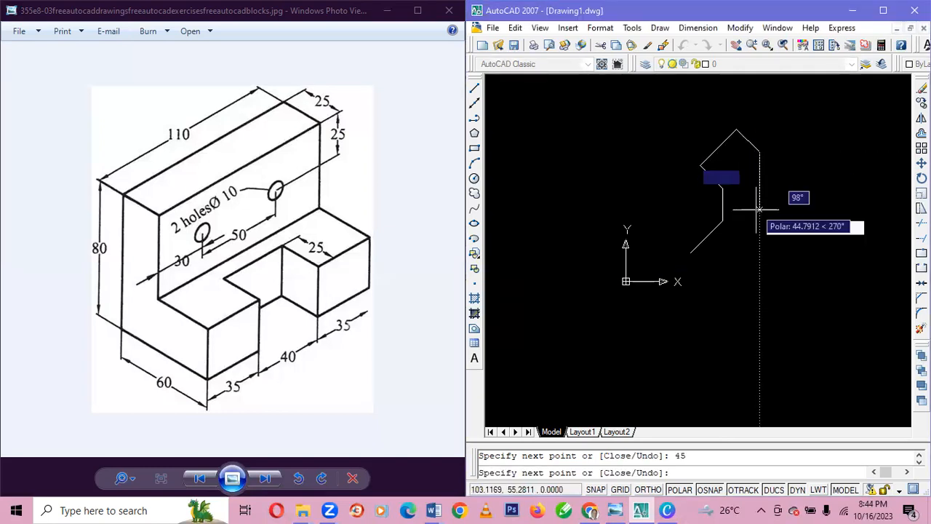
Continue the outline with a 25-unit segment straight down at 90°.
type("35")
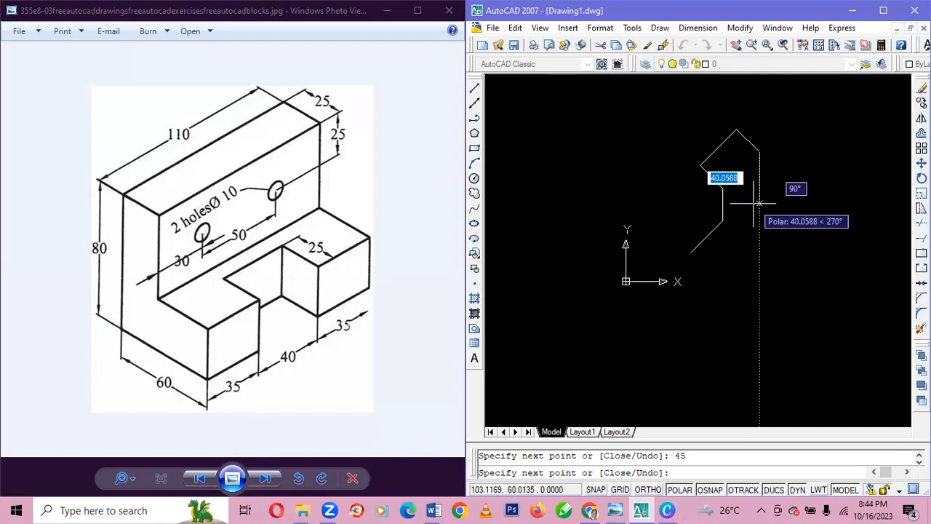
key("Return")
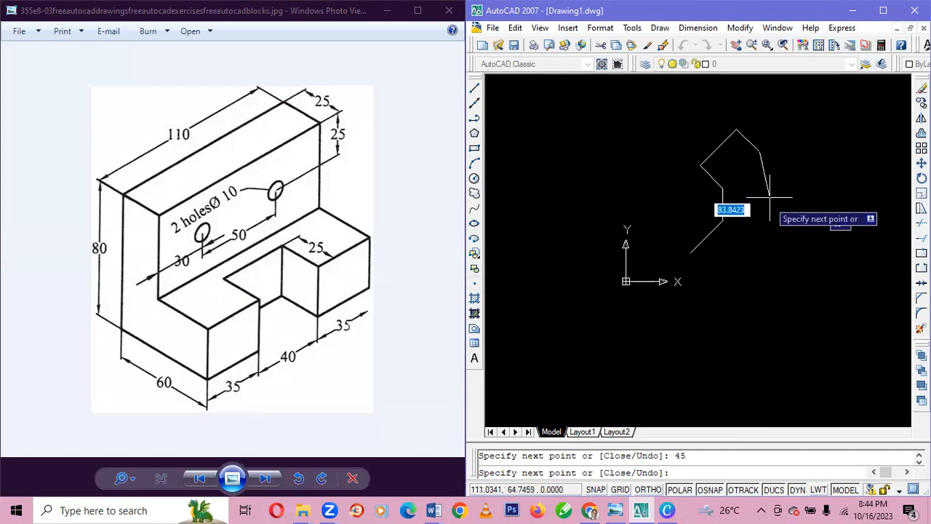
type("25")
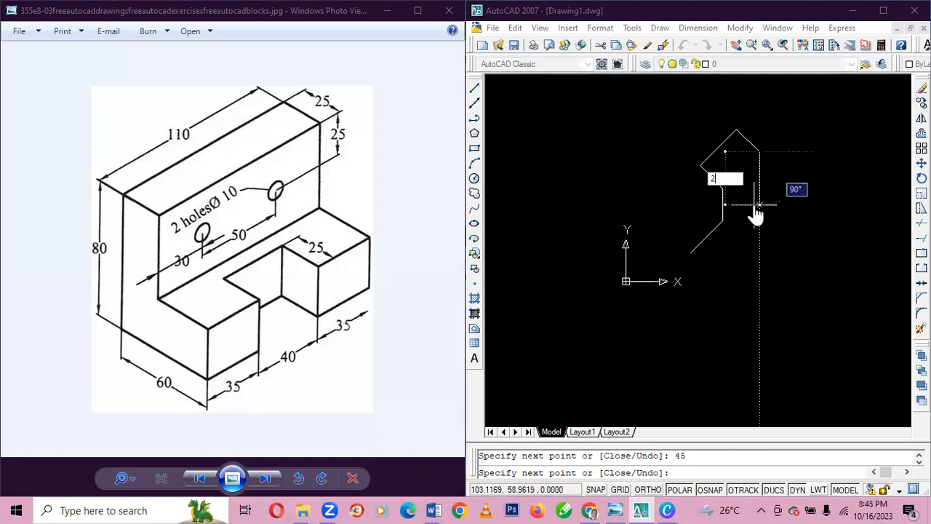
key("Tab")
type("90")
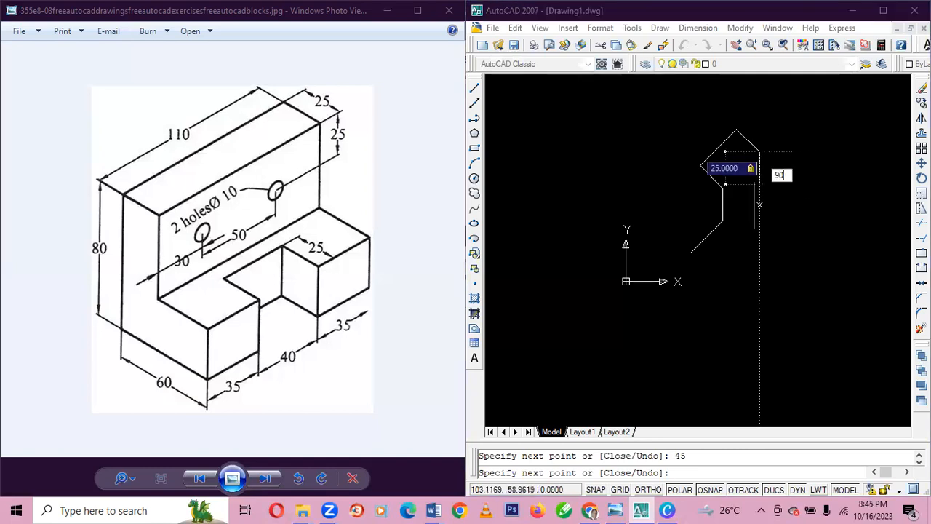
key("Return")
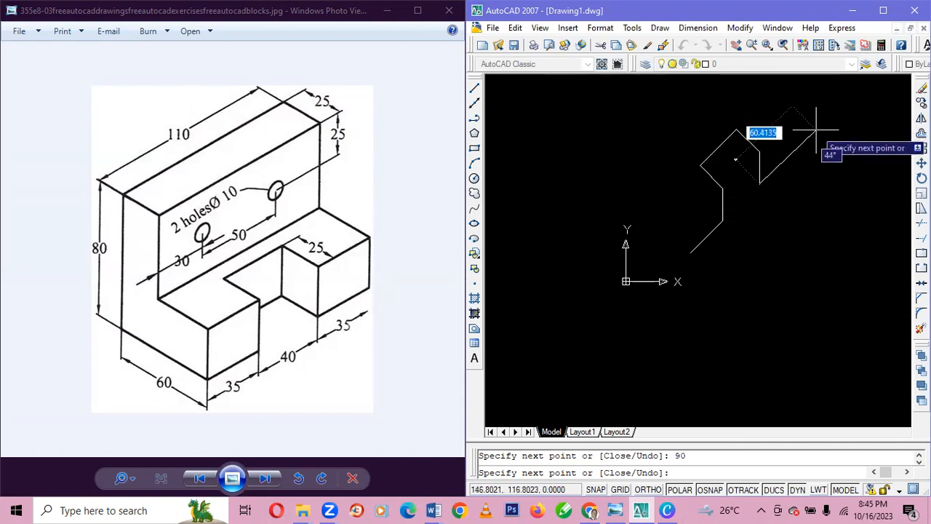
Add a 35-unit segment rising to the right at 45° from the lower end of the vertical.
type("35")
key("Tab")
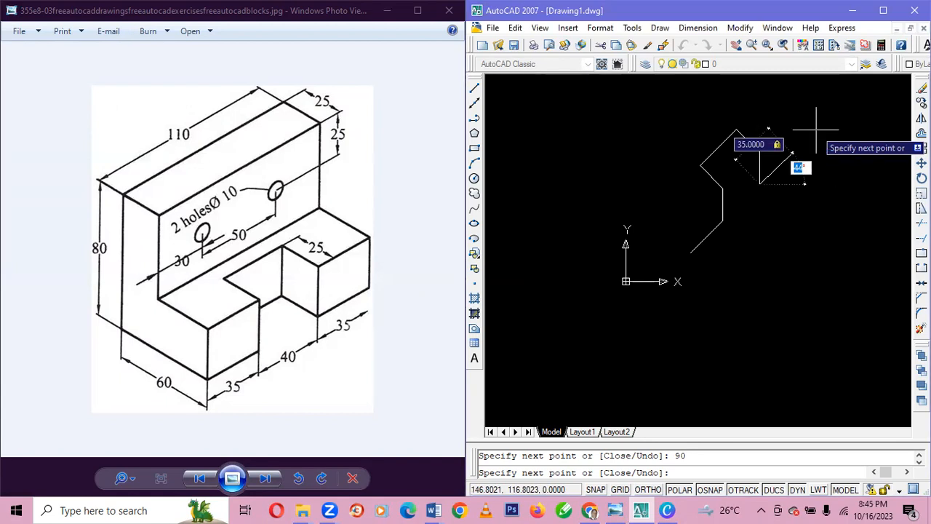
type("4")
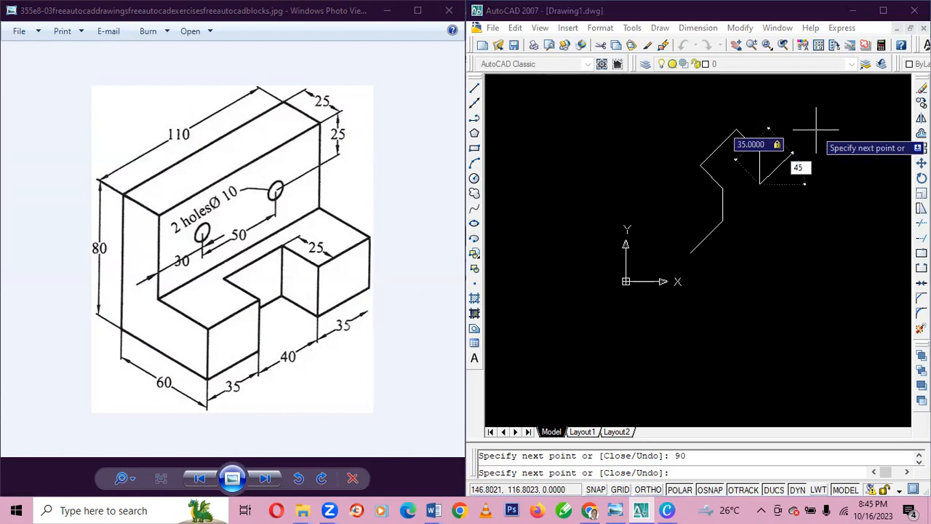
key("Return")
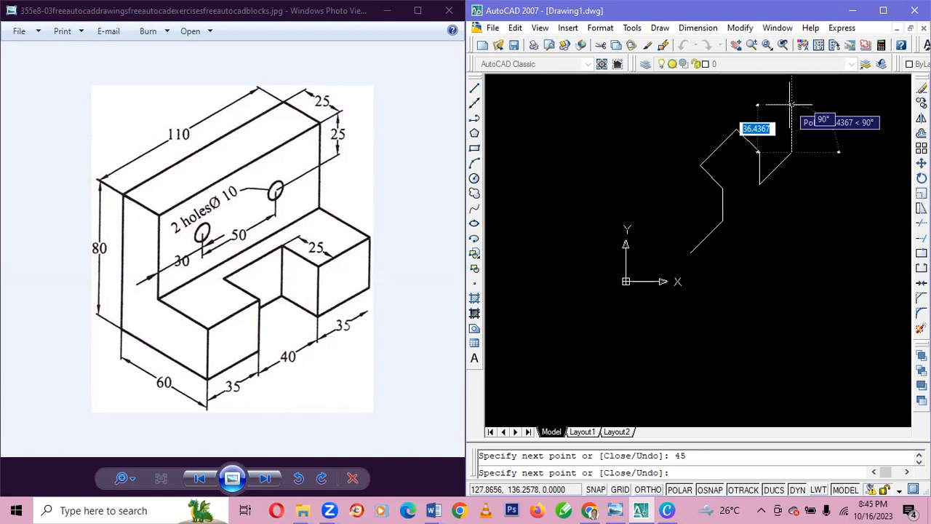
Add a 25-unit segment straight up at 90° to form the right block's outer edge and end the line.
type("25")
key("Tab")
type("9")
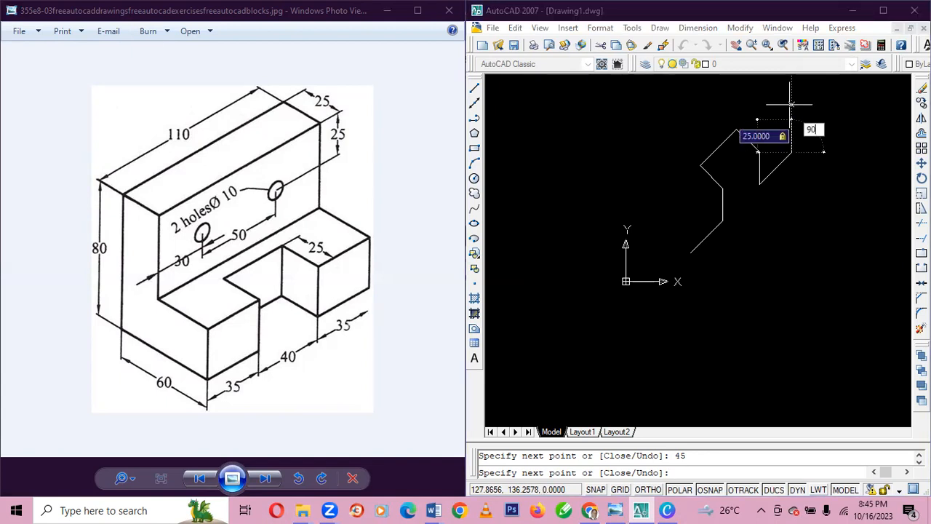
type("0")
key("Return")
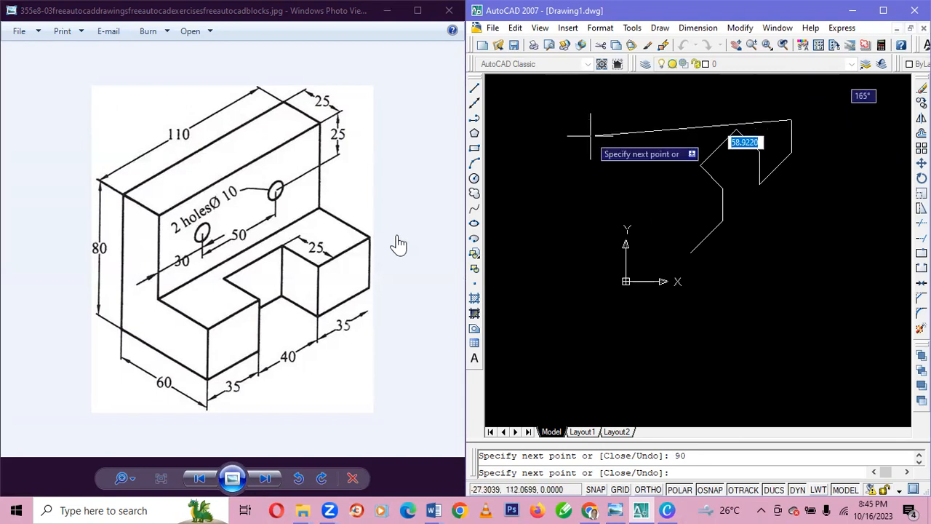
right_click(372, 237)
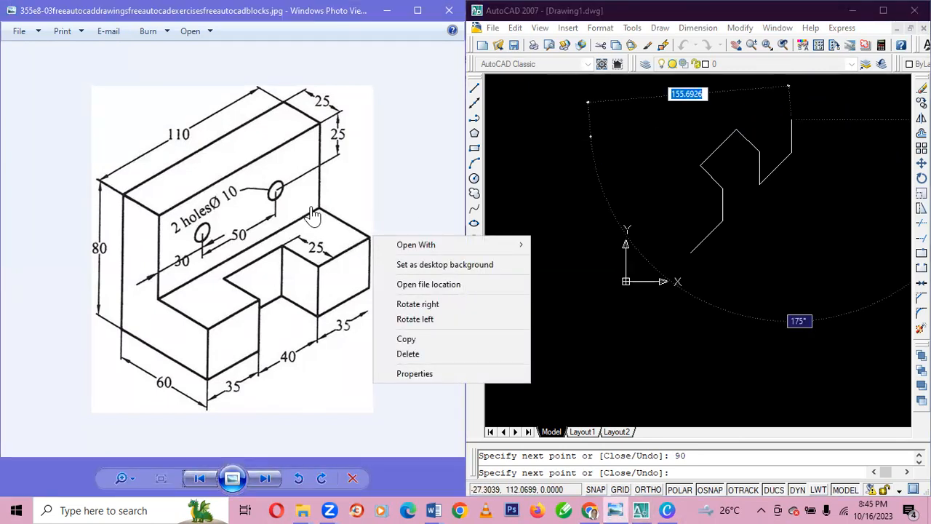
left_click(726, 206)
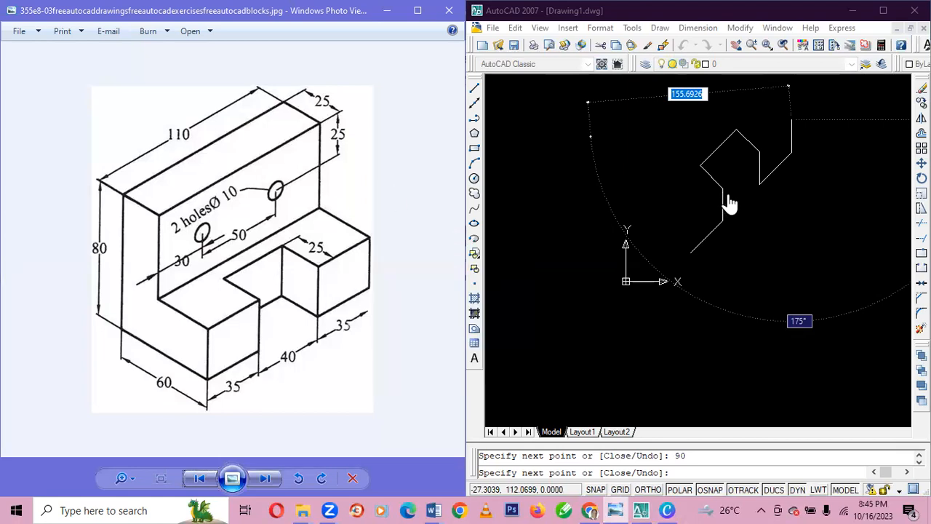
left_click(790, 120)
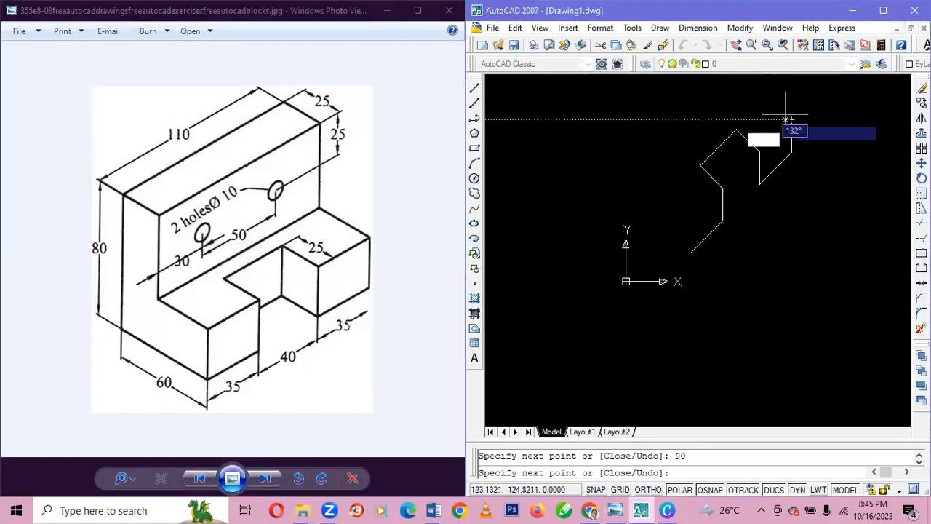
key("Escape")
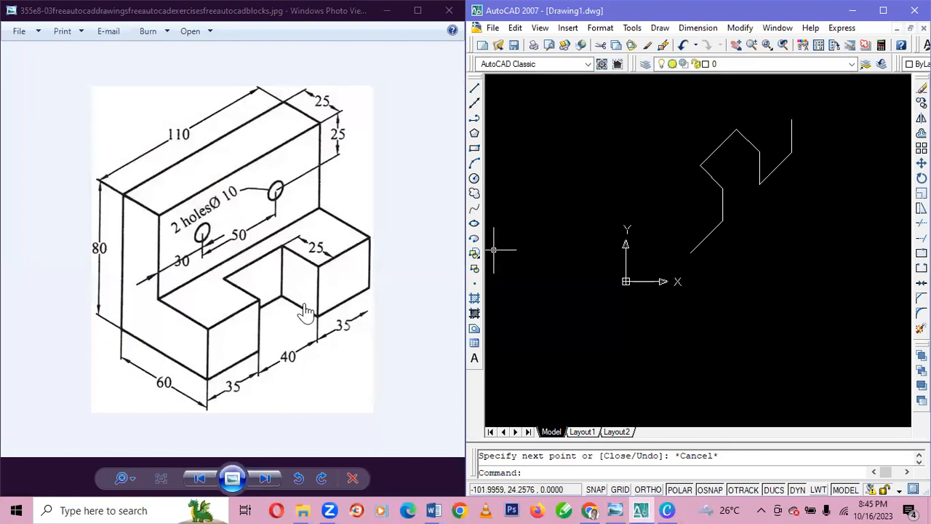
Draw a 25-unit vertical down from the notch's inner top corner and connect it to the bottom corner of the right block.
left_click(474, 88)
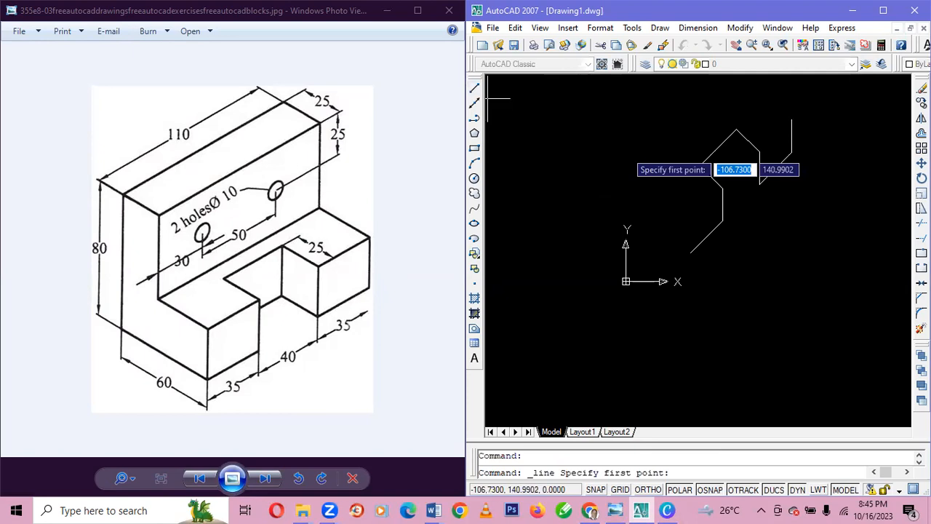
left_click(736, 128)
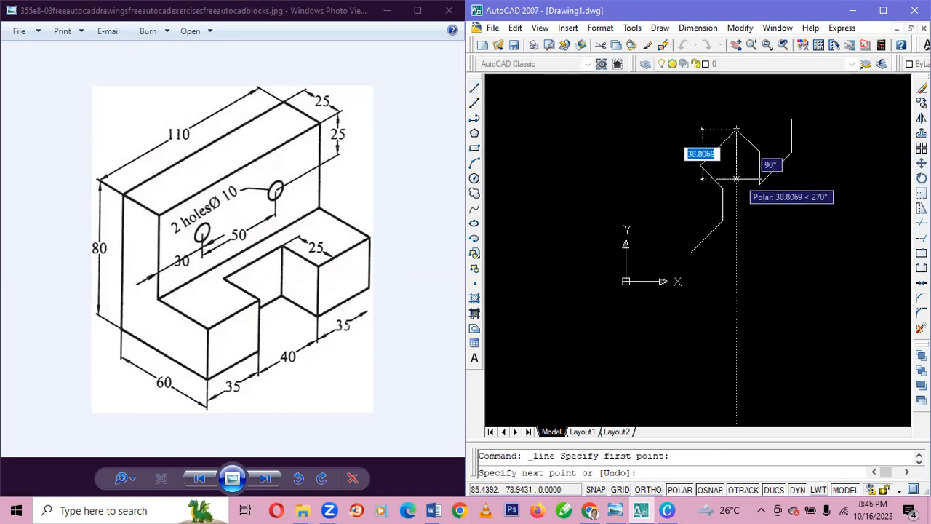
type("25")
key("Tab")
type("90")
key("Return")
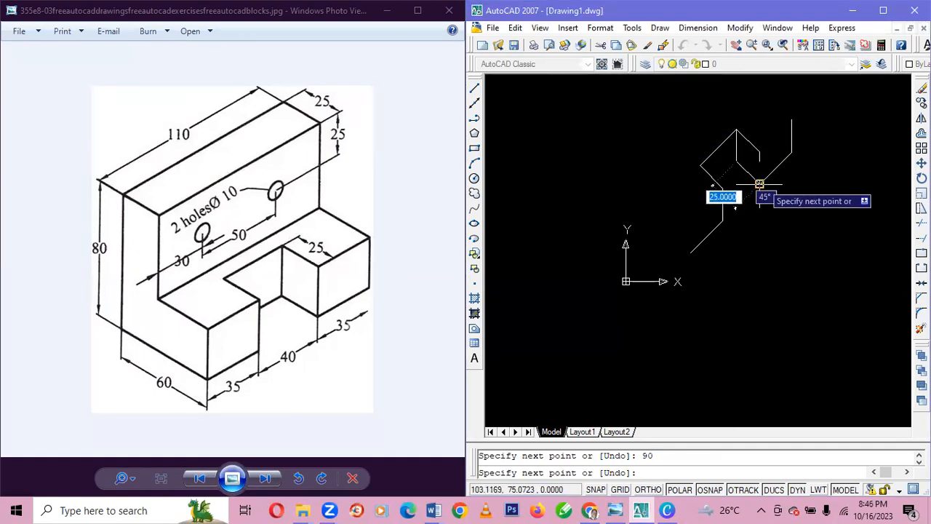
left_click(760, 183)
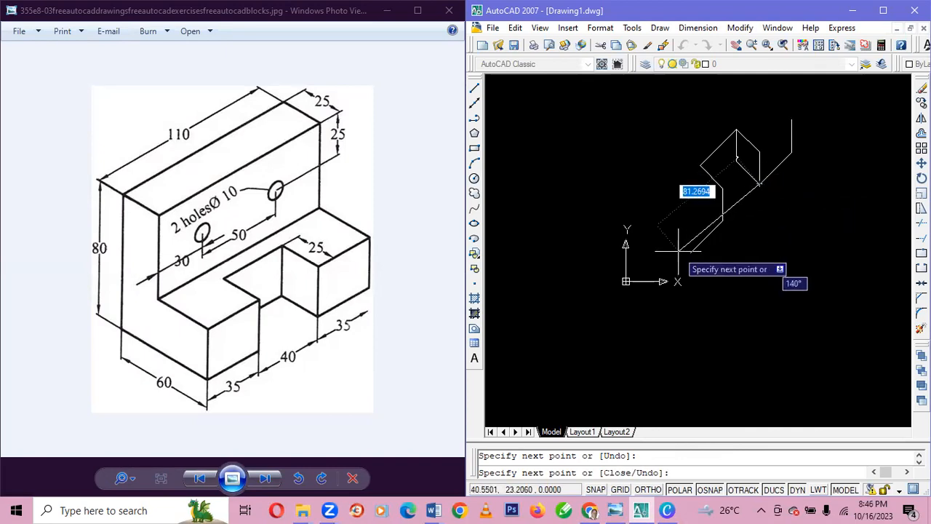
key("Escape")
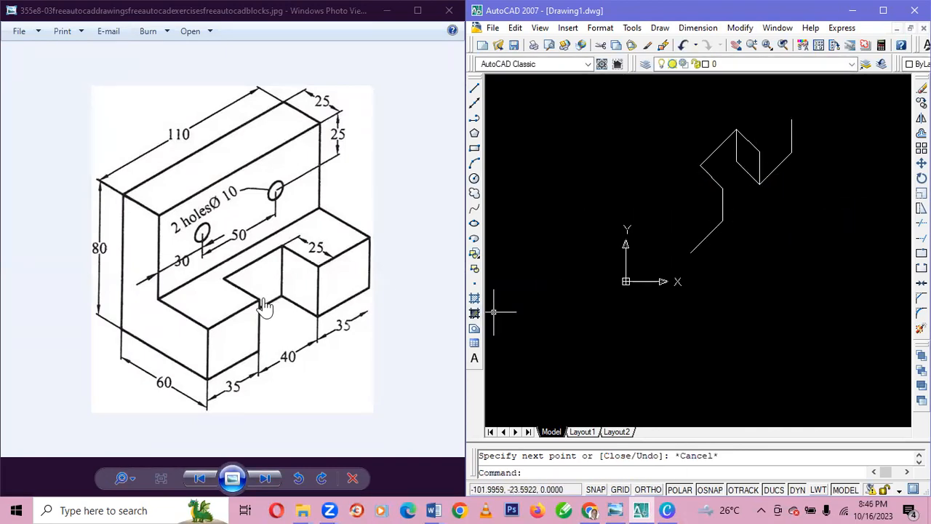
Draw a 40-unit line sloping down to the left at 135° from the lower end of the notch's inner vertical.
left_click(474, 90)
left_click(736, 161)
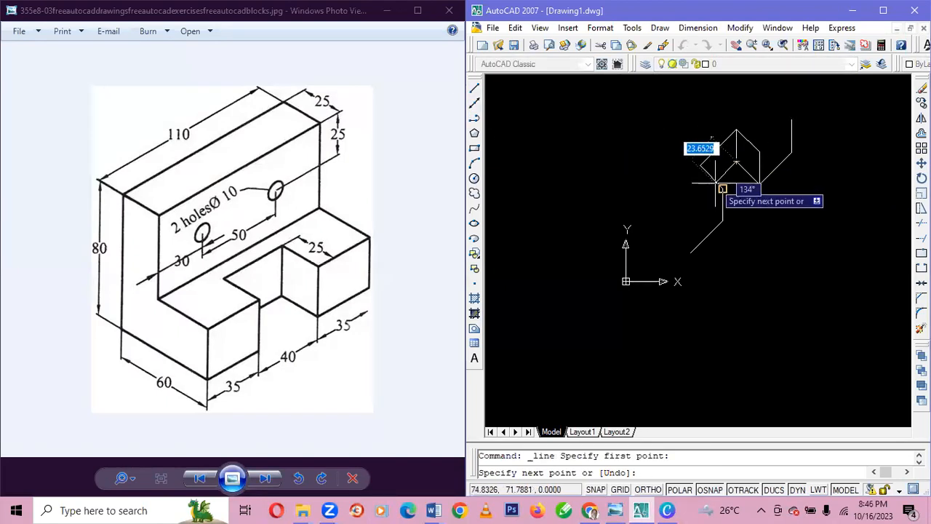
type("4")
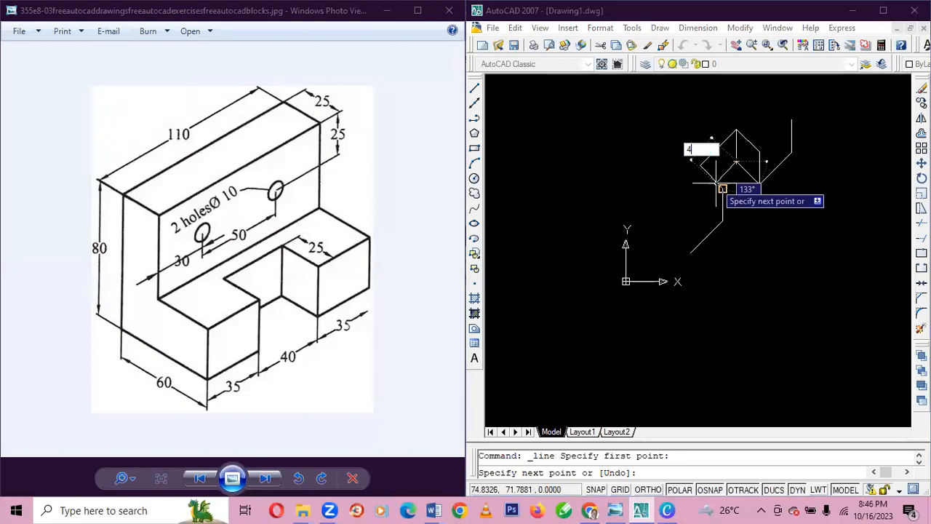
type("0")
key("Tab")
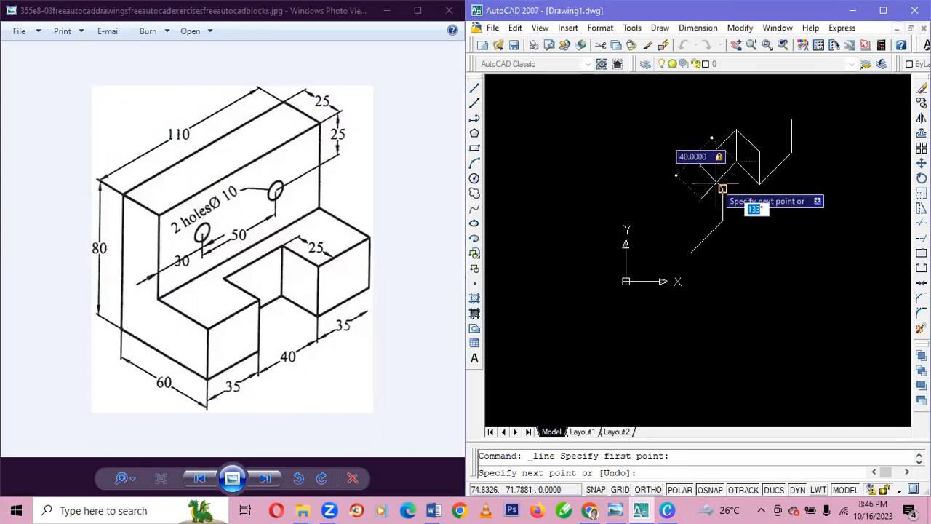
type("1")
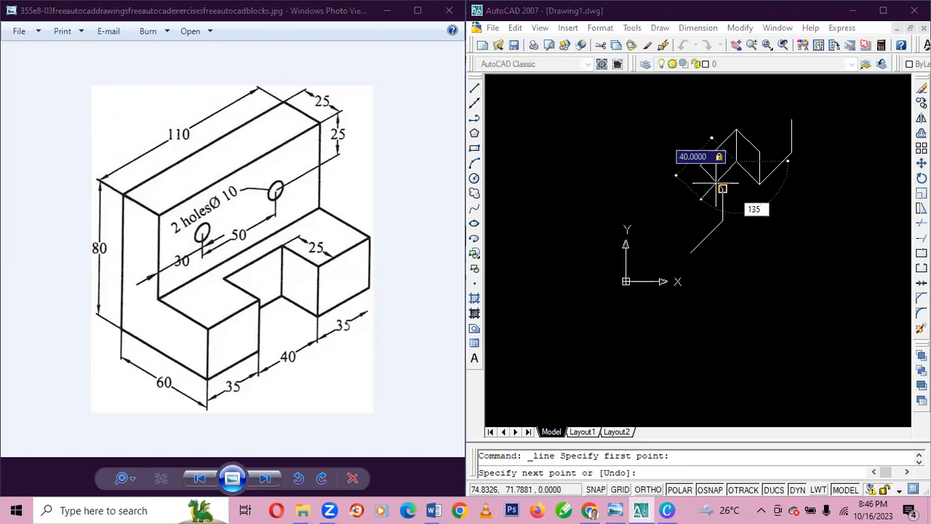
type("35")
key("Return")
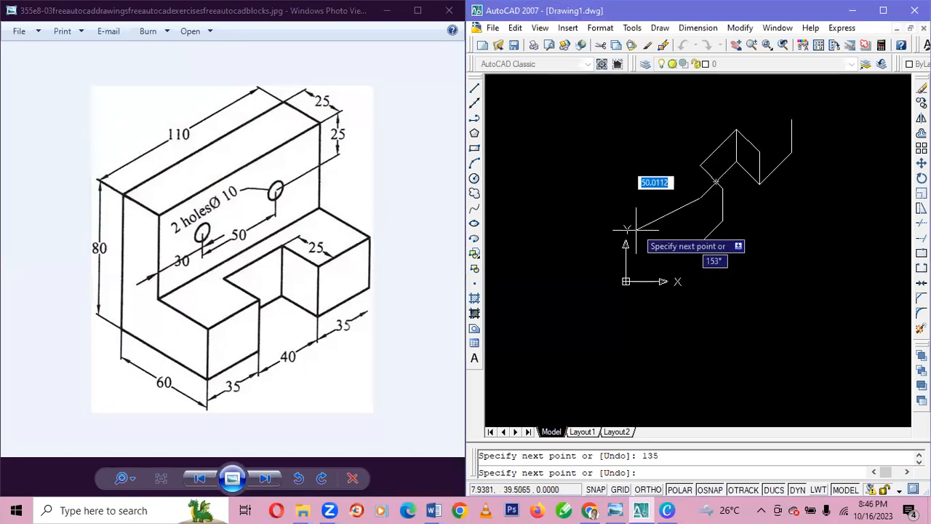
key("Escape")
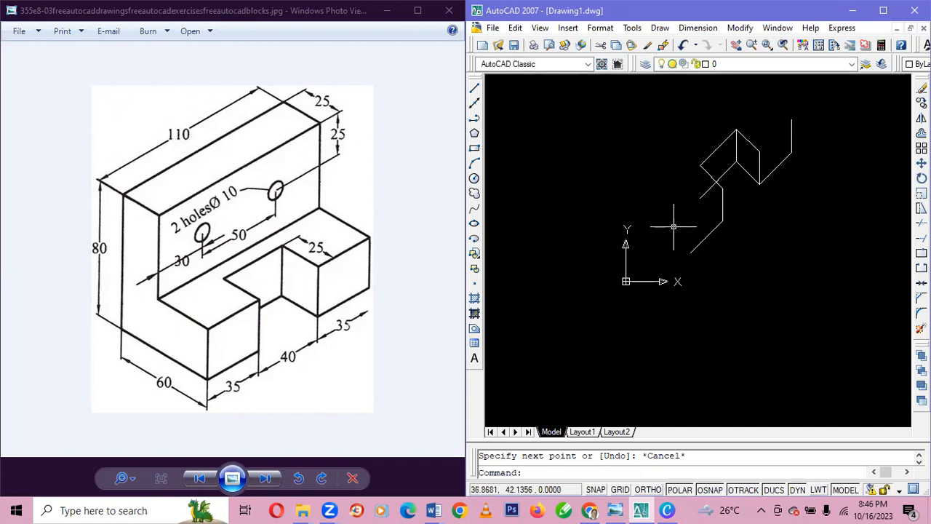
Trim the part of the notch's lower line that extends past the left block's top edge.
key("ctrl+a")
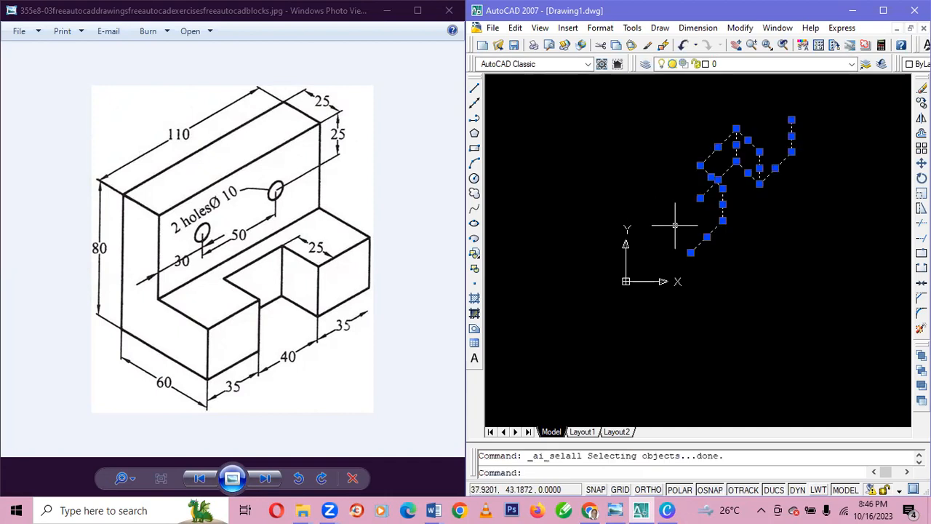
left_click(921, 223)
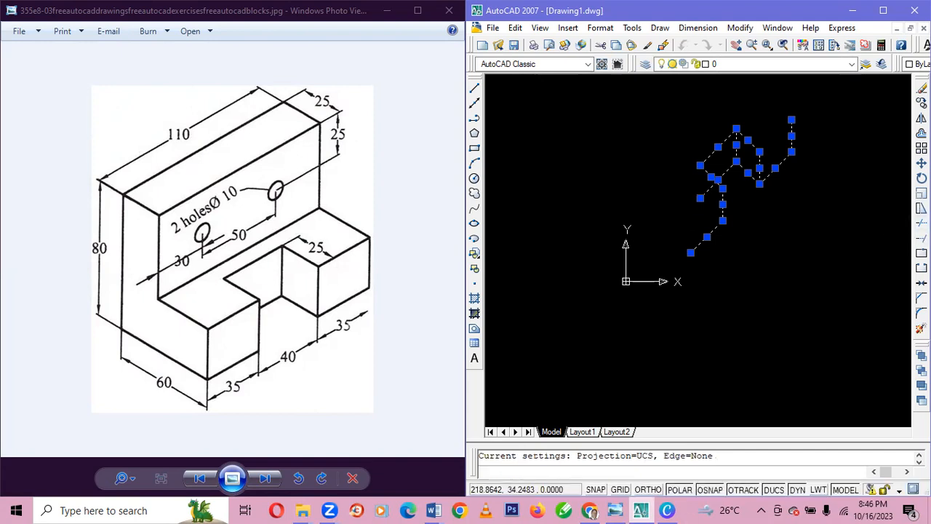
left_click(704, 193)
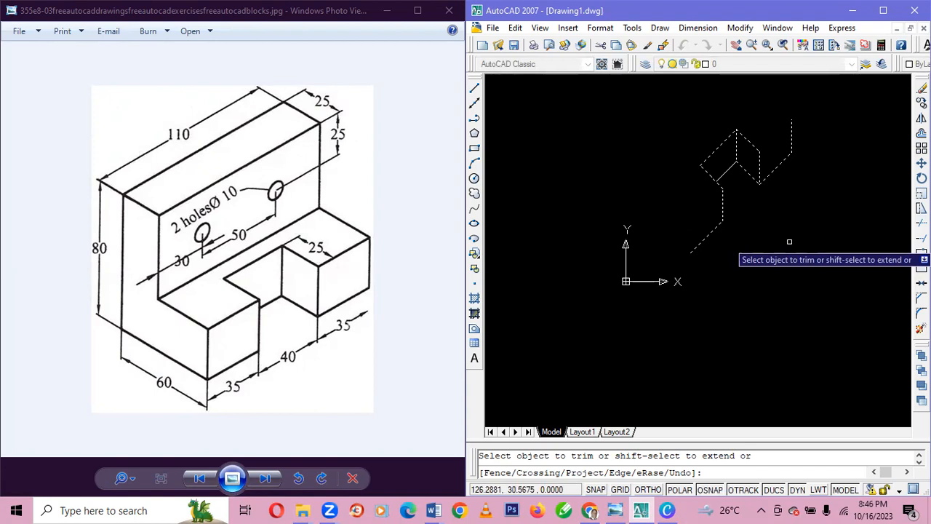
key("Escape")
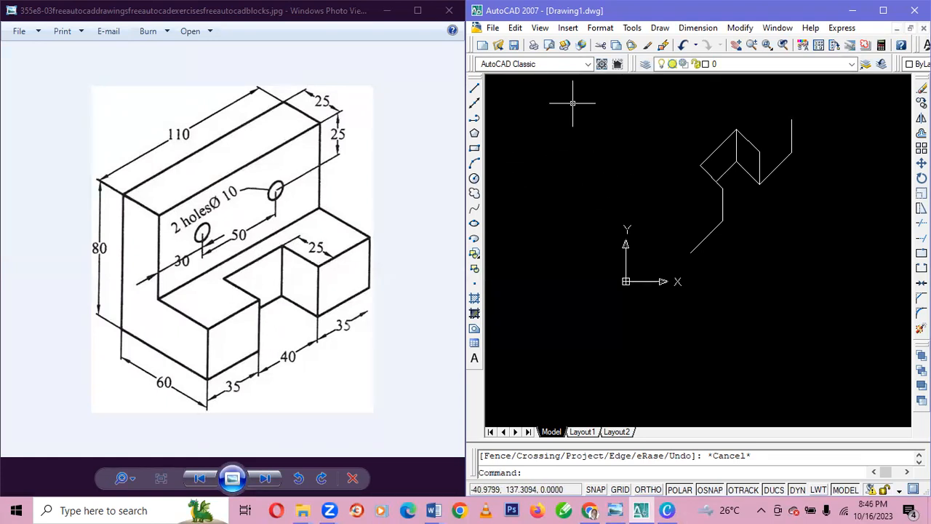
left_click(711, 271)
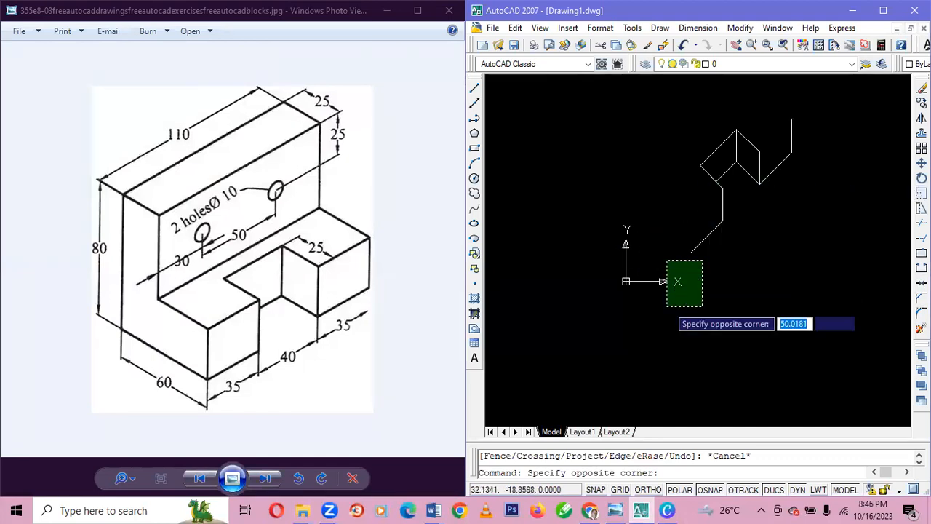
key("Escape")
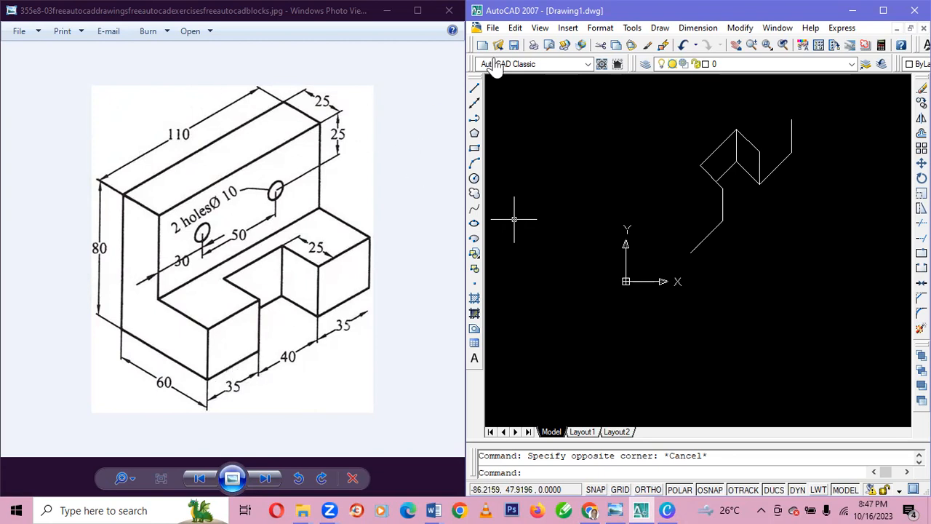
Connect the upper ends of the right block's two vertical edges with a line.
left_click(475, 88)
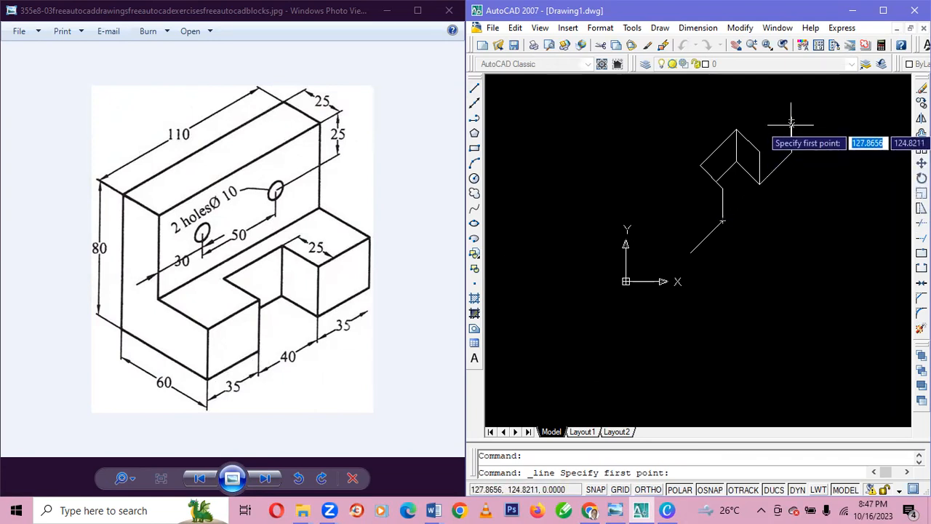
left_click(759, 151)
left_click(791, 121)
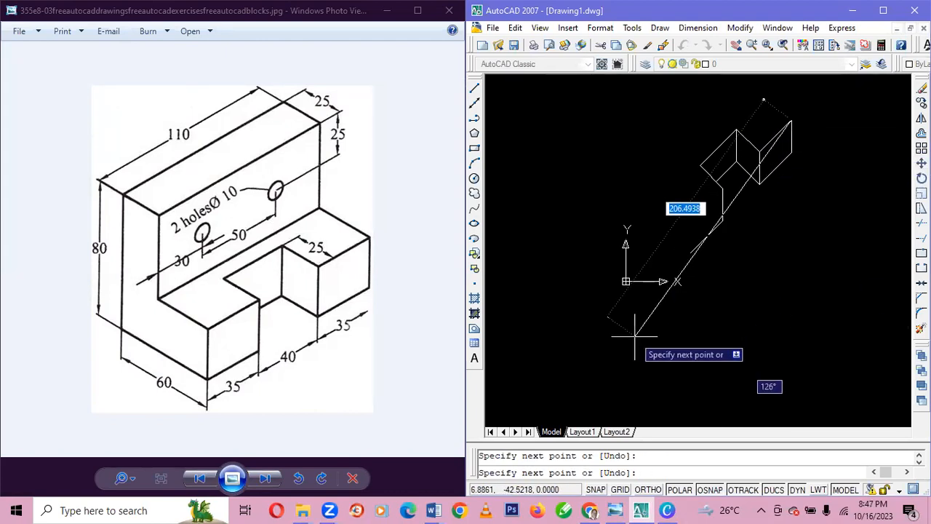
key("Escape")
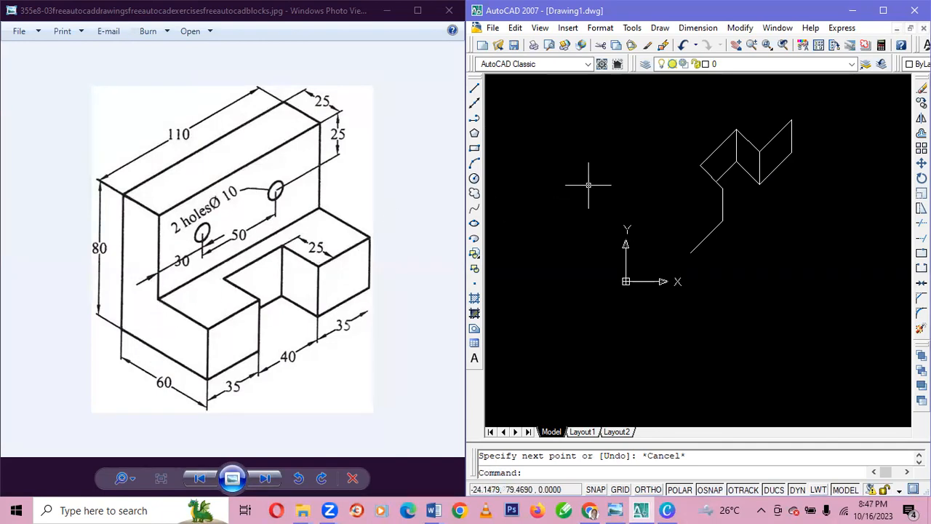
Draw a 35-unit line at 135° up to the left from the right block's outer top corner.
left_click(475, 88)
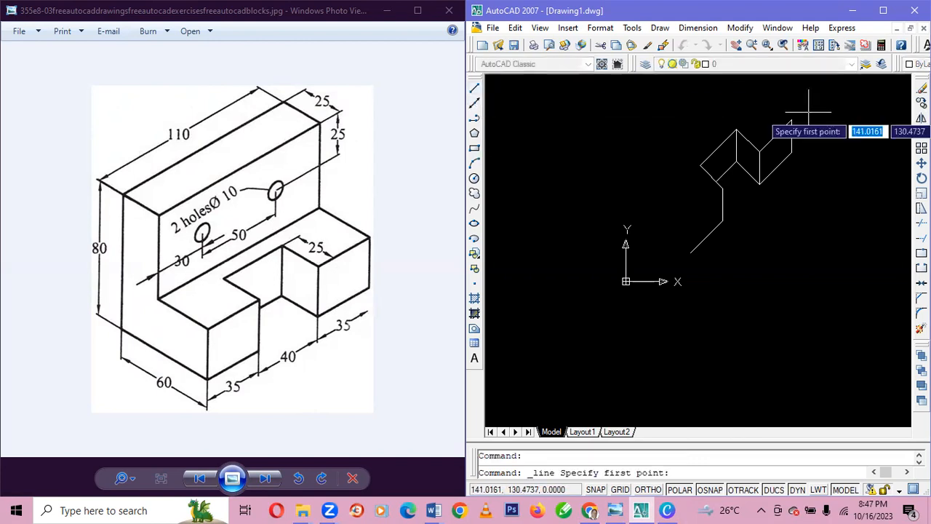
left_click(791, 121)
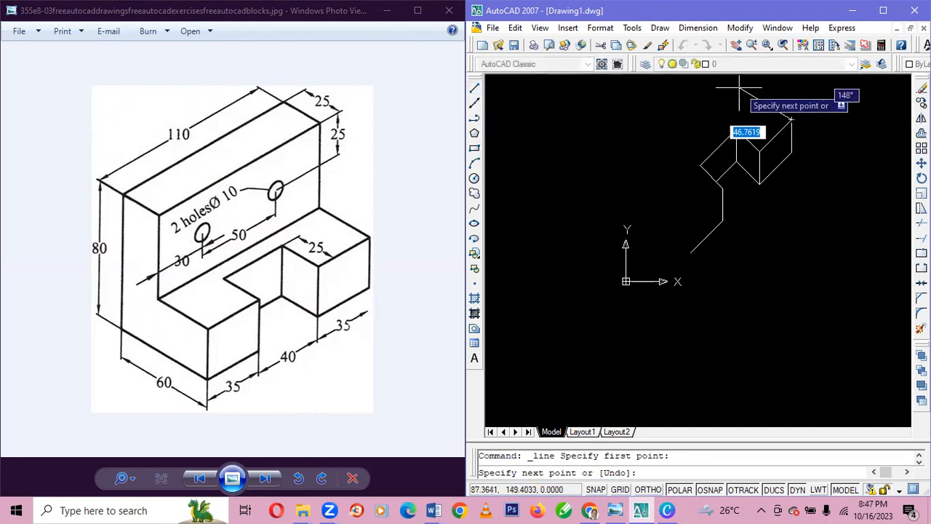
type("35")
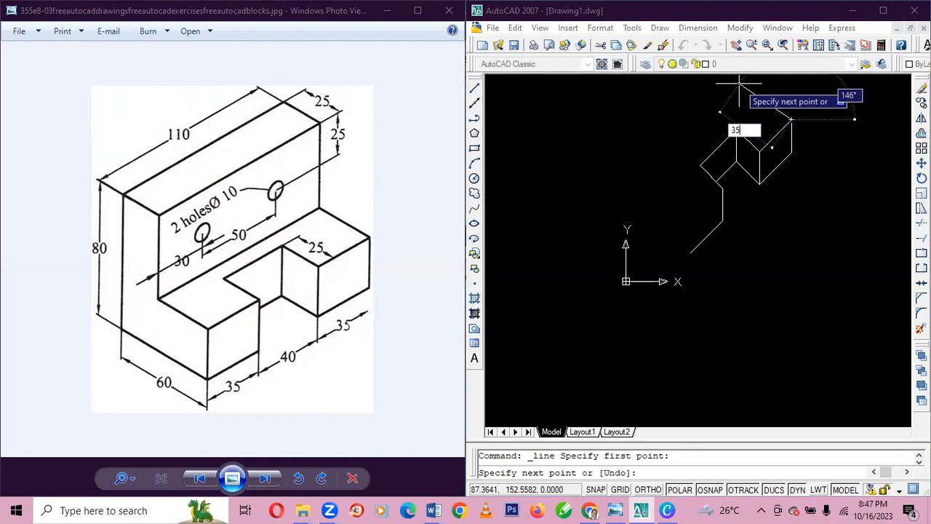
key("Tab")
type("1")
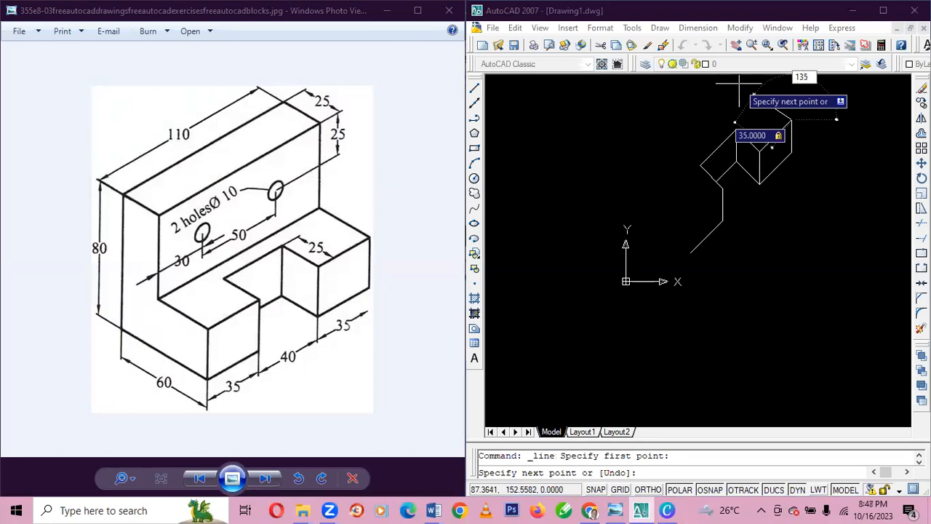
key("Return")
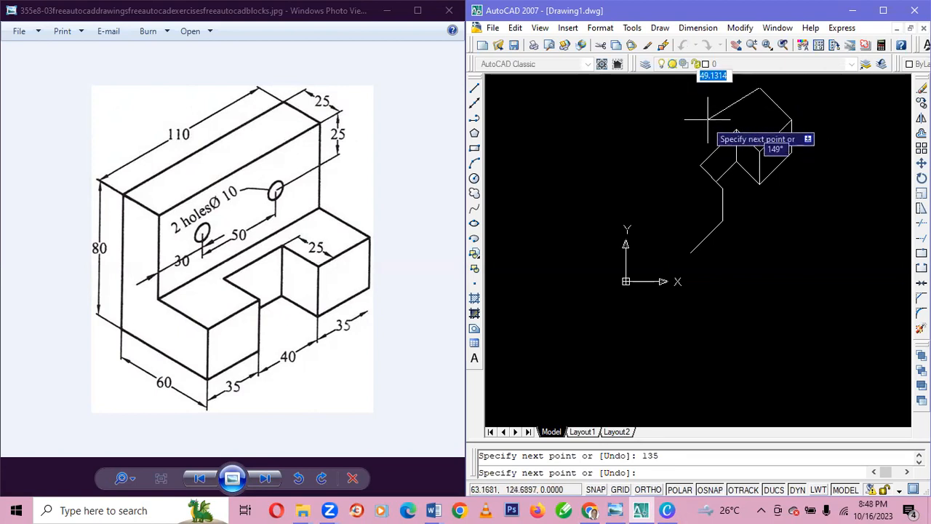
key("Escape")
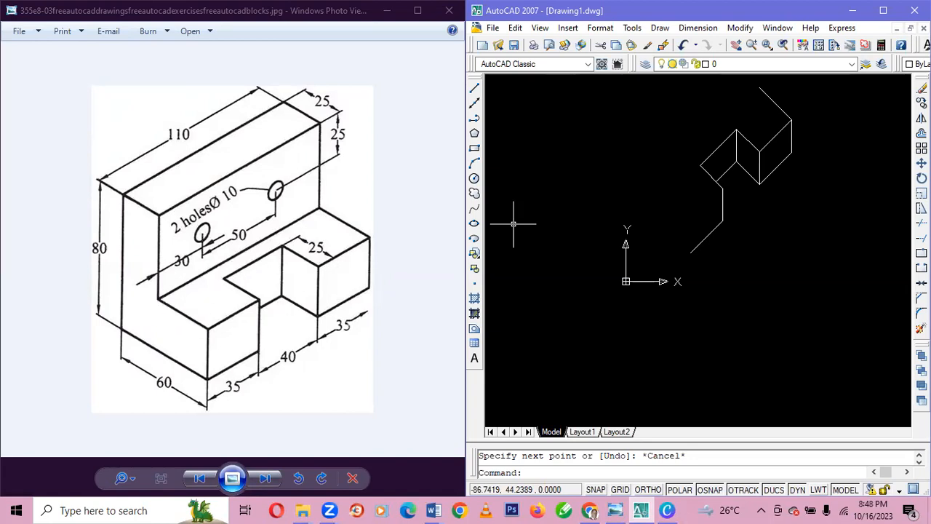
Draw a 25-unit vertical line upward at 90° from the free lower end of the left block's bottom edge.
left_click(472, 90)
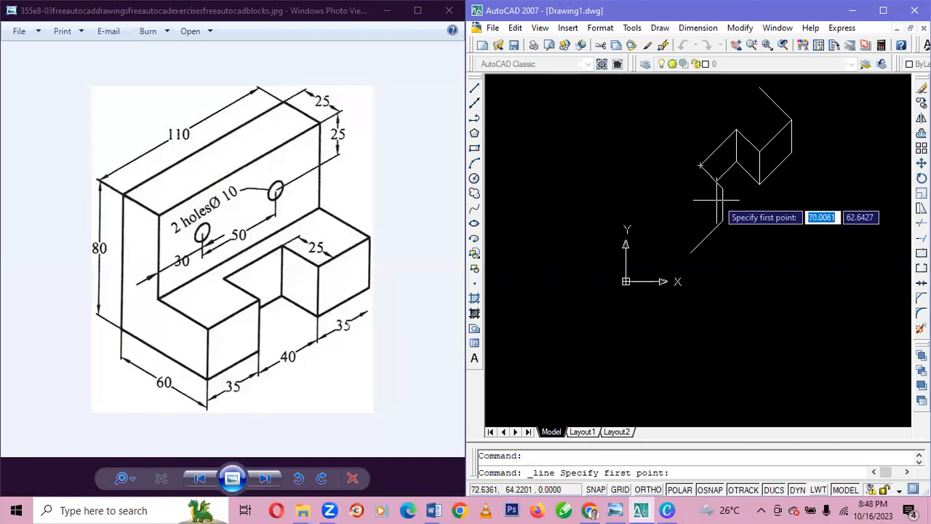
left_click(690, 252)
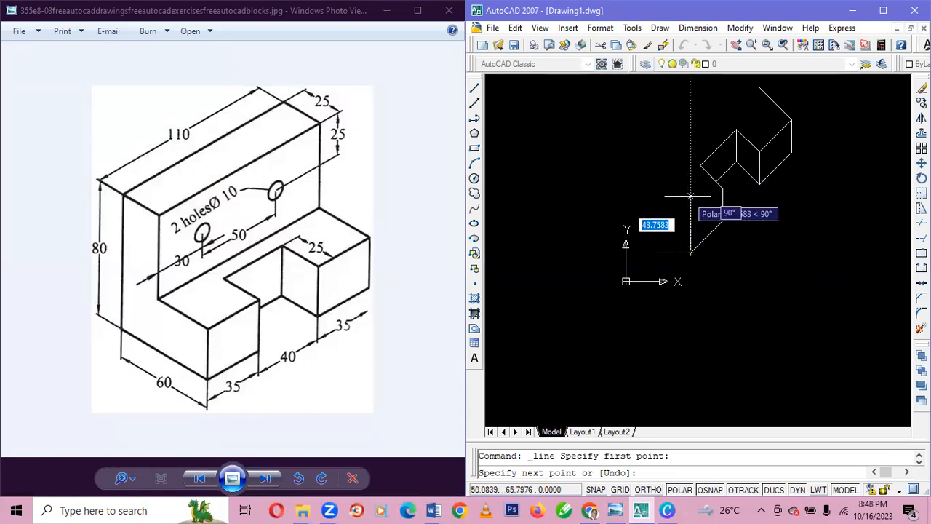
type("25")
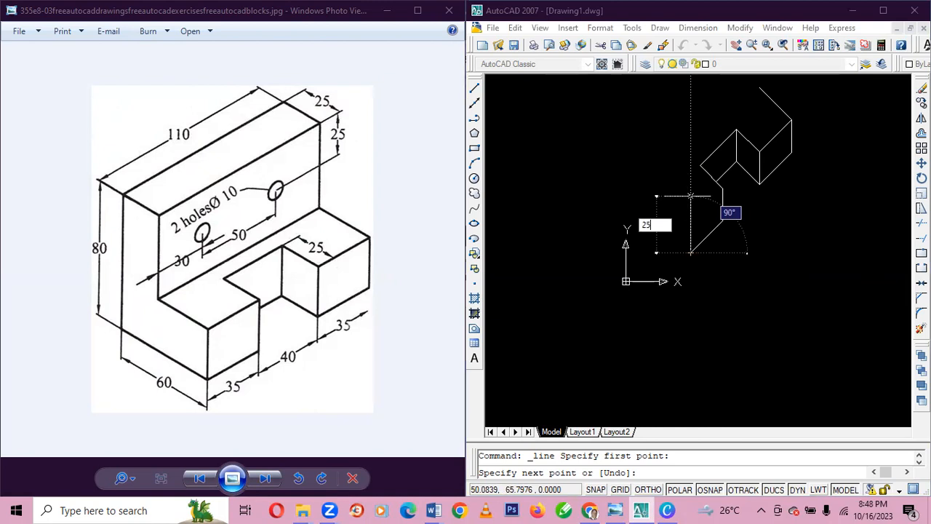
key("Tab")
type("90")
key("Return")
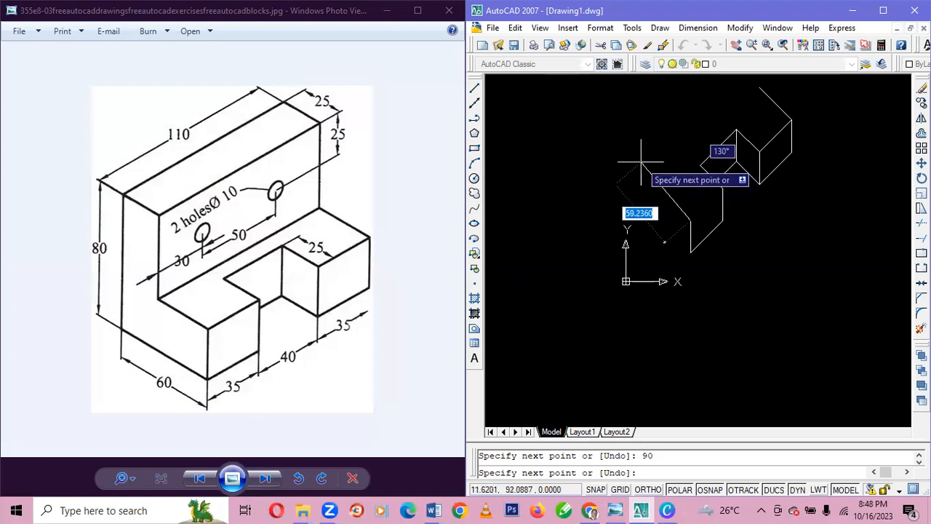
Continue with a 35-unit line at 135° and join it to the upper end of the right block's sloping top edge.
type("35")
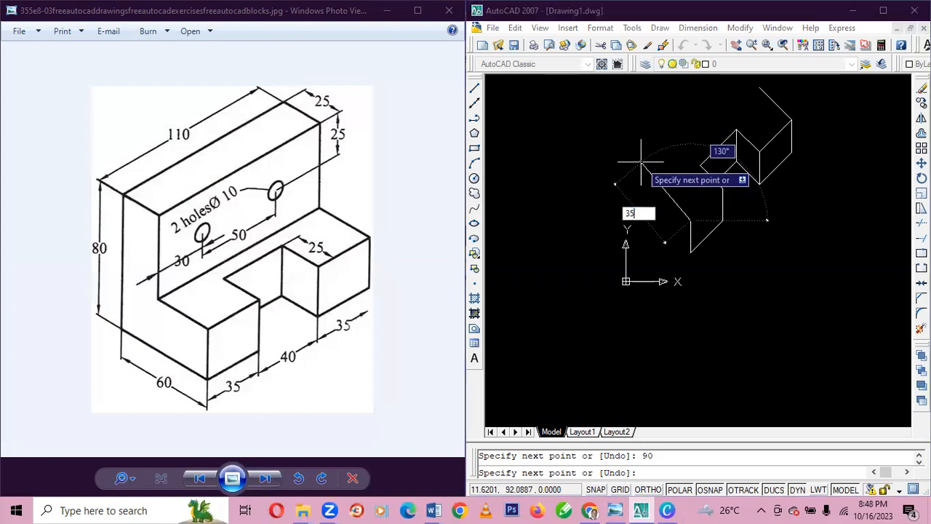
key("Tab")
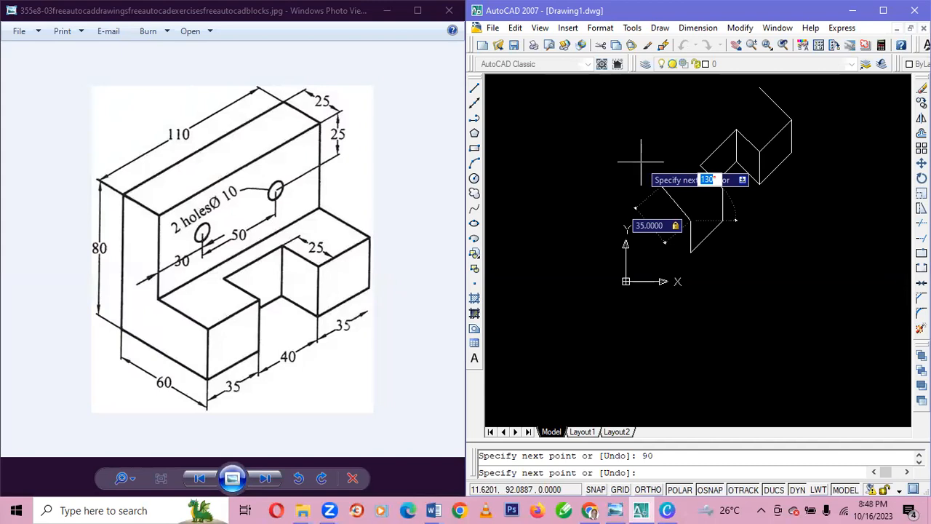
type("13")
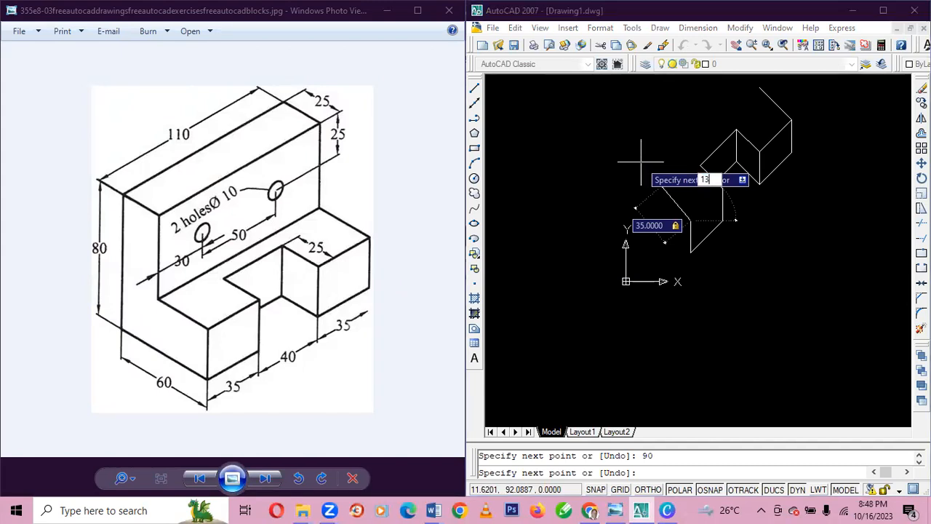
type("5")
key("Return")
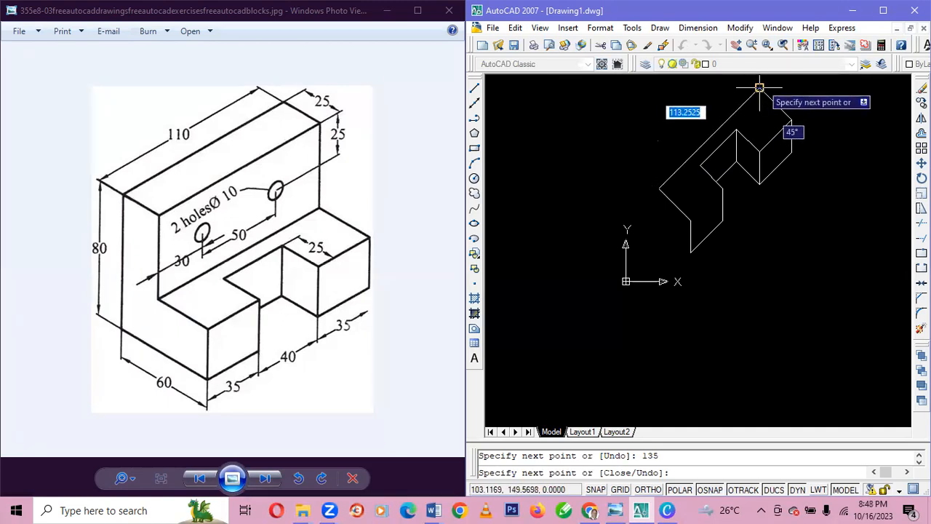
left_click(760, 88)
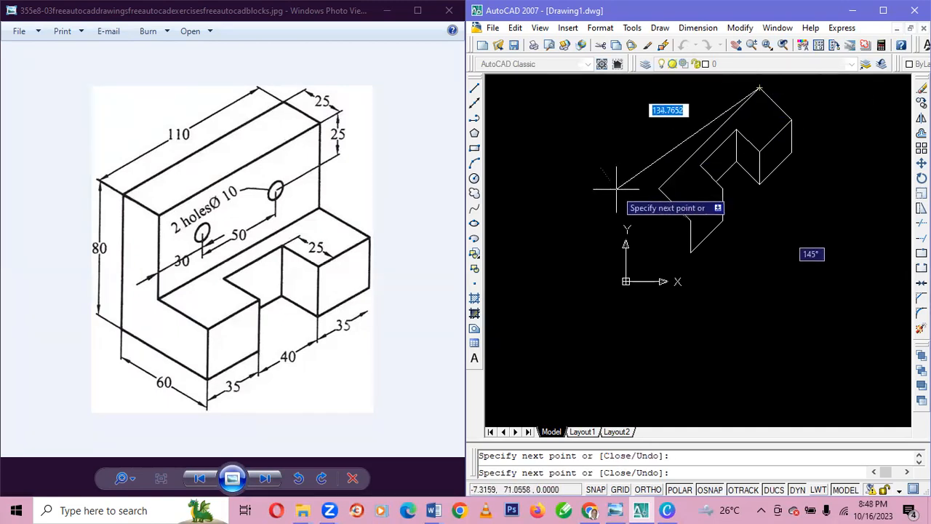
key("Escape")
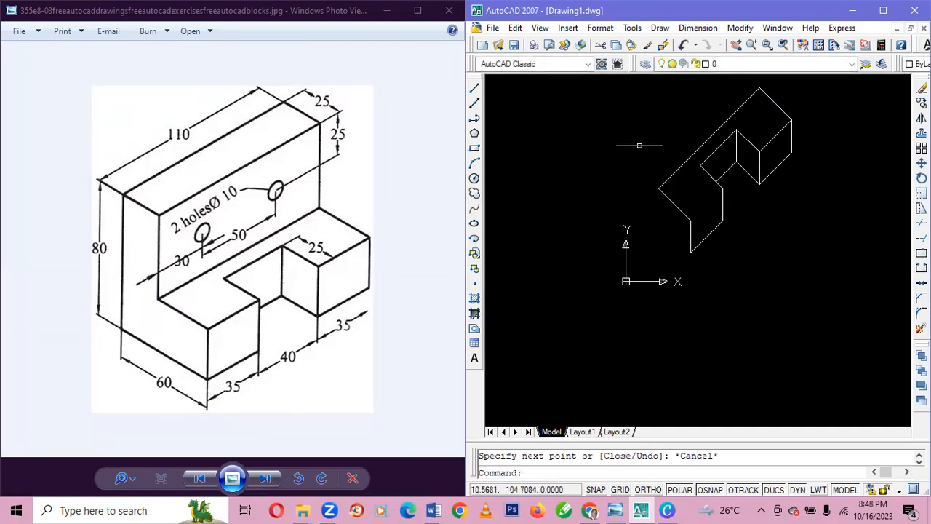
Connect the upper ends of the left block's two vertical edges with a line.
left_click(475, 88)
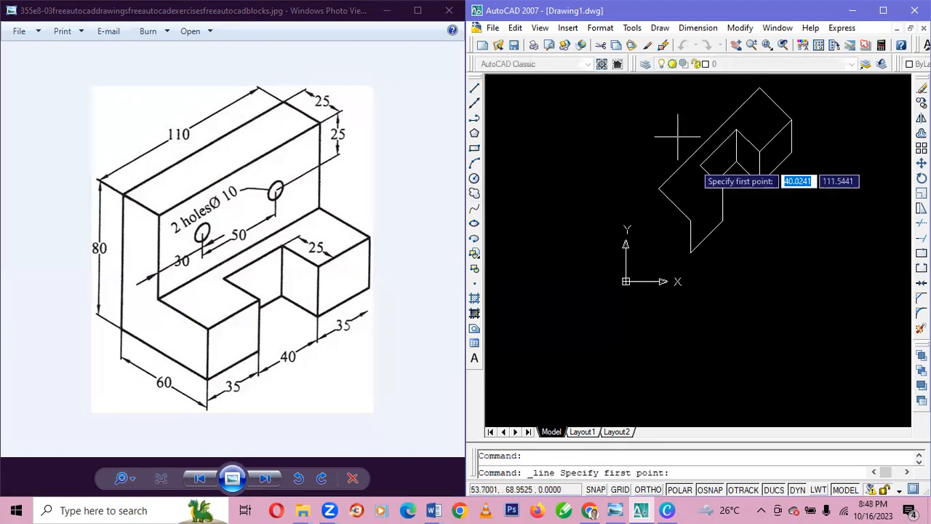
left_click(690, 219)
left_click(723, 188)
key("Escape")
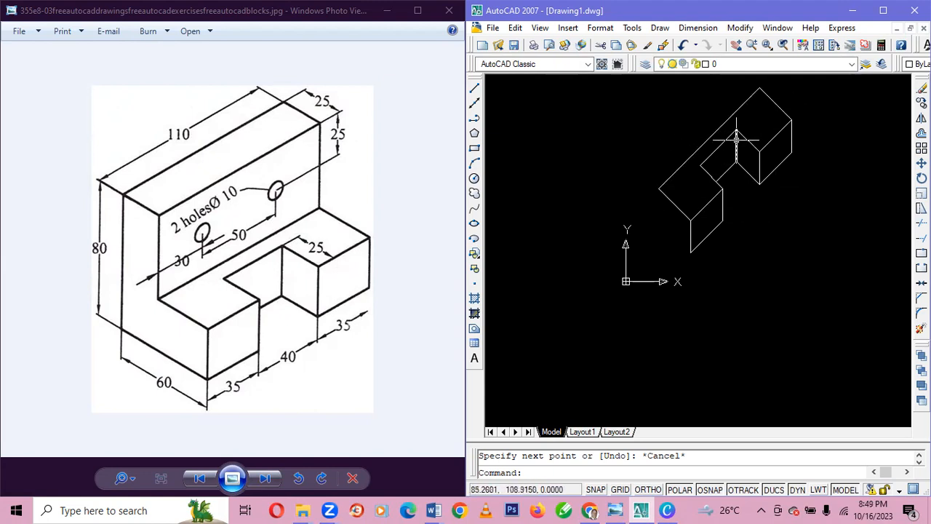
Move the whole drawing down and to the right, using the right block's bottom front corner as base point.
key("ctrl+a")
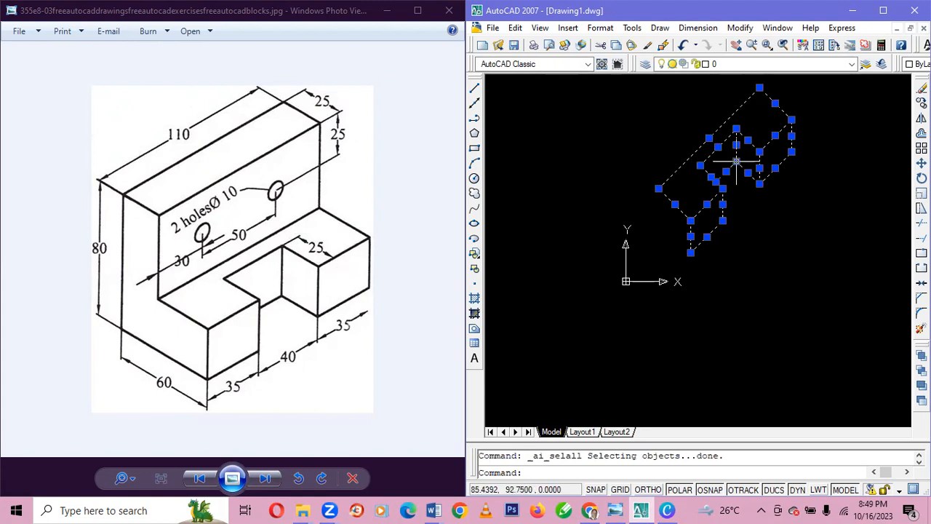
left_click(921, 162)
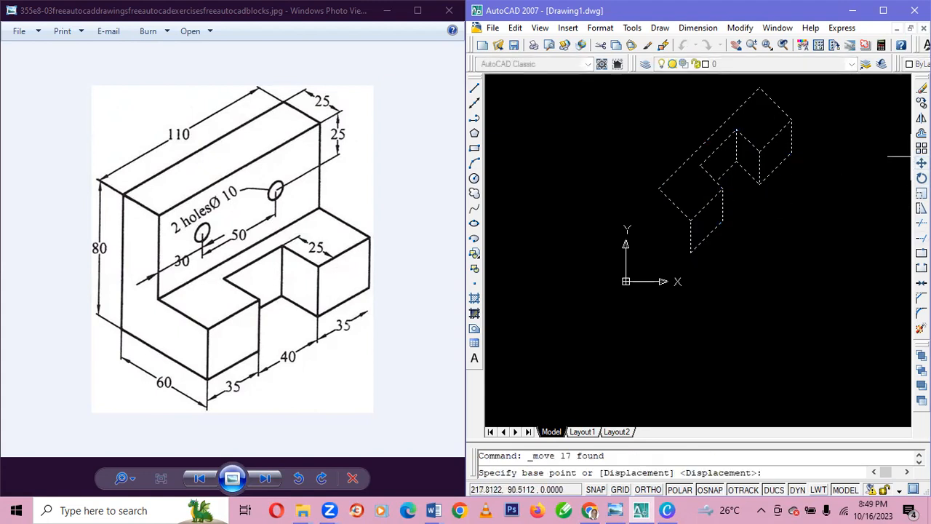
left_click(760, 184)
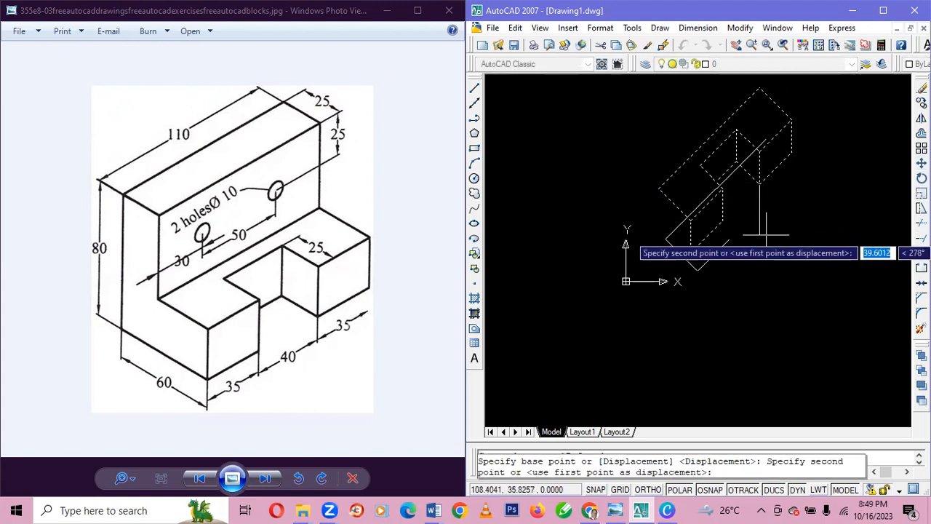
left_click(791, 262)
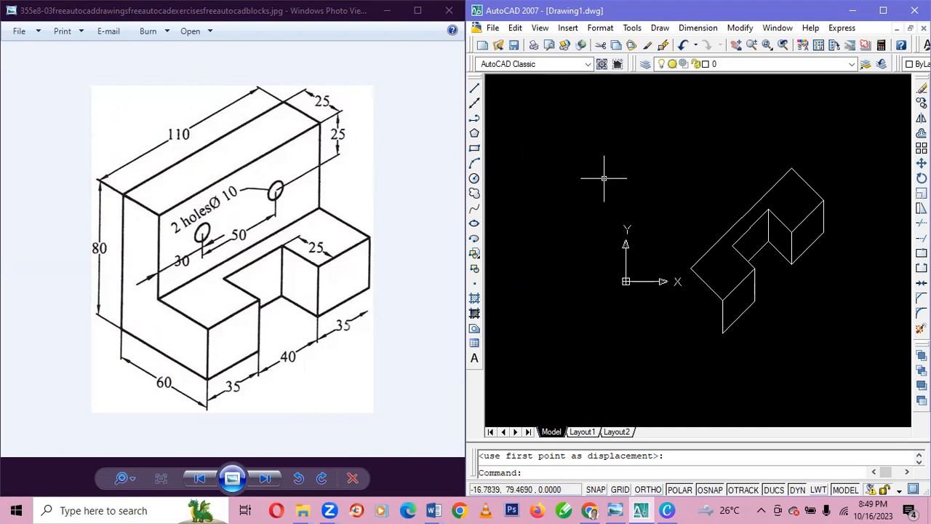
Draw a 55-unit vertical line upward at 90° from the left rear corner of the base's top face.
left_click(474, 89)
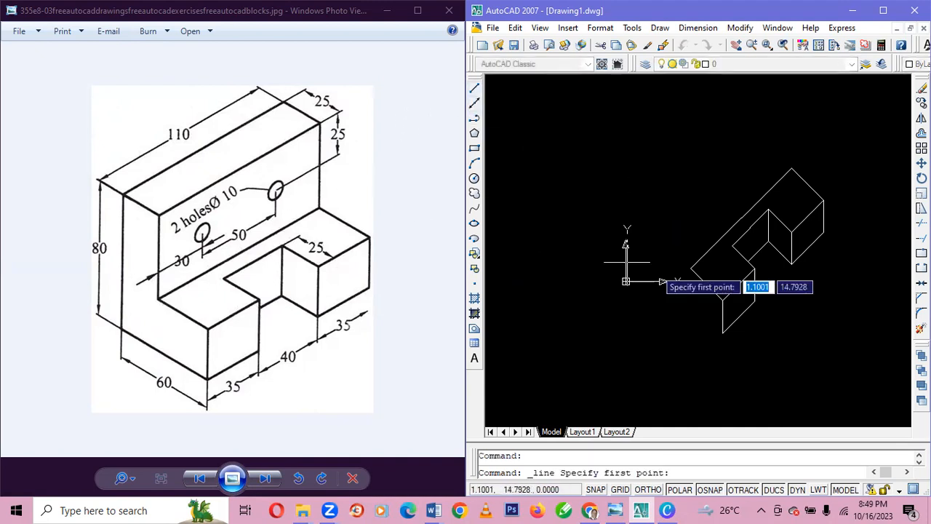
left_click(690, 268)
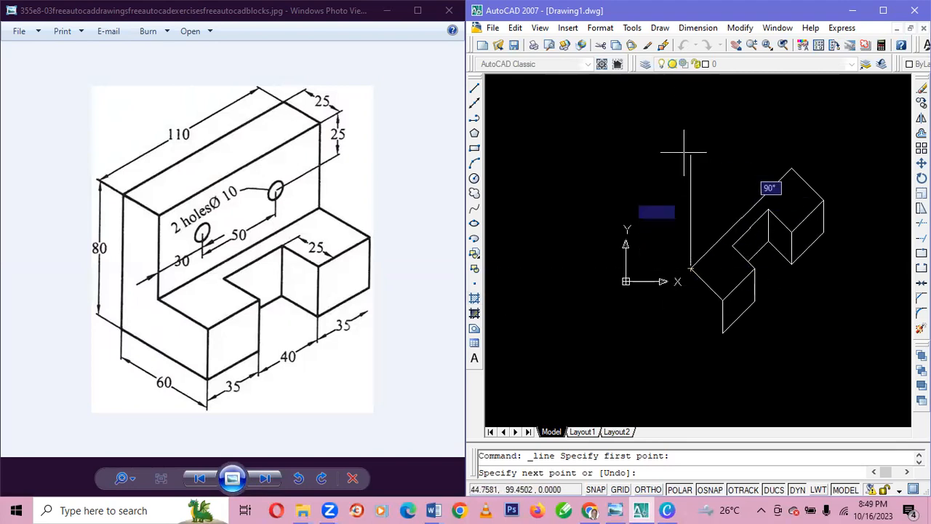
type("55")
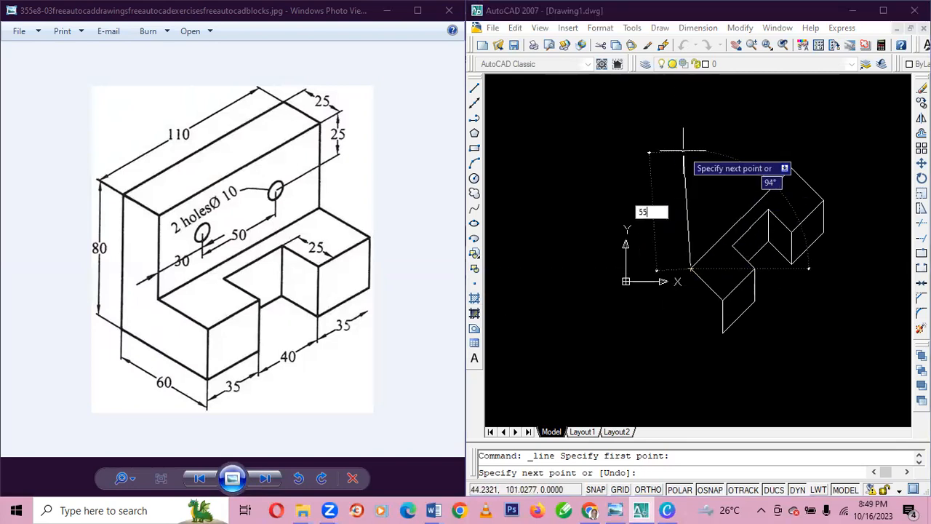
key("Tab")
type("8")
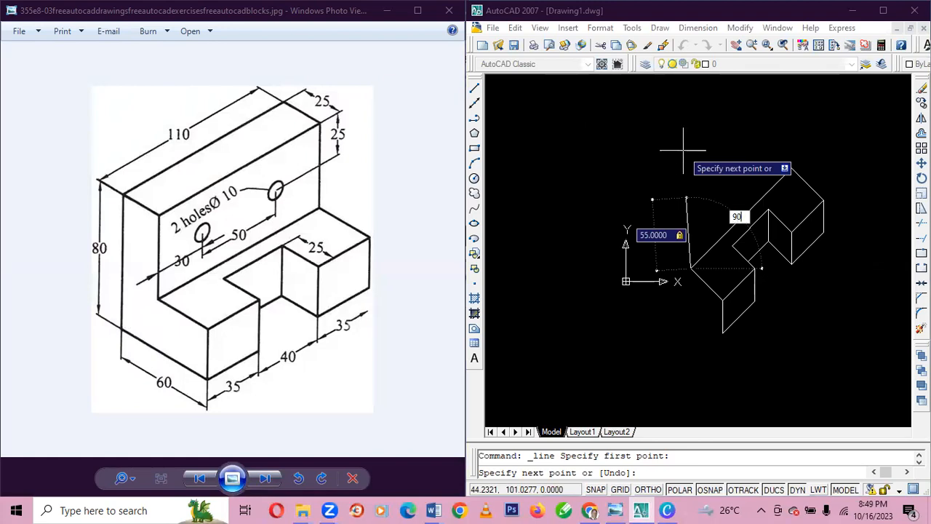
key("Return")
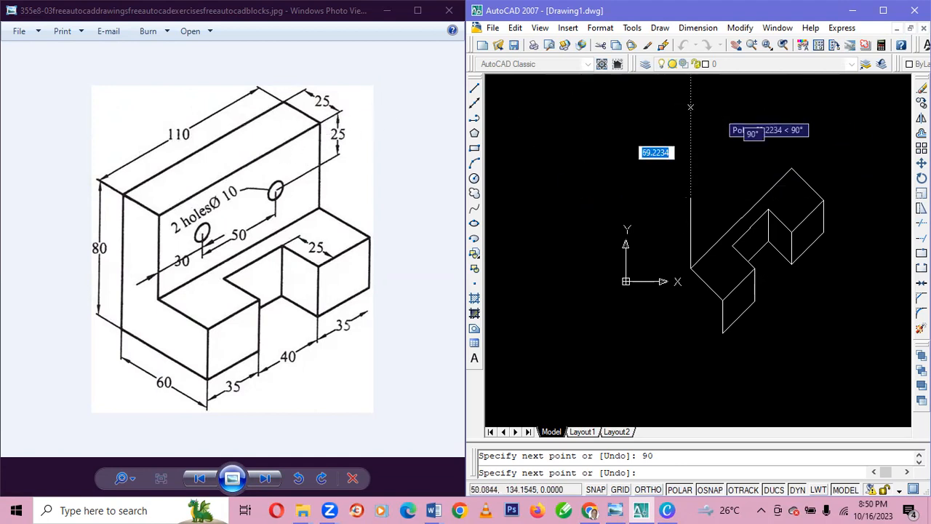
Continue with a 110-unit line at 45° and close the upright face down to the right rear corner of the base's top face.
type("11")
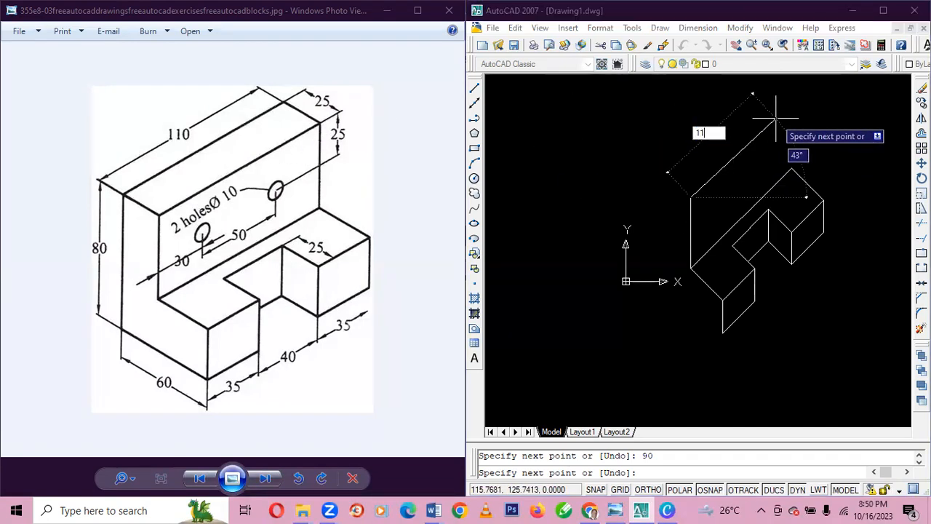
type("0")
key("Tab")
type("4")
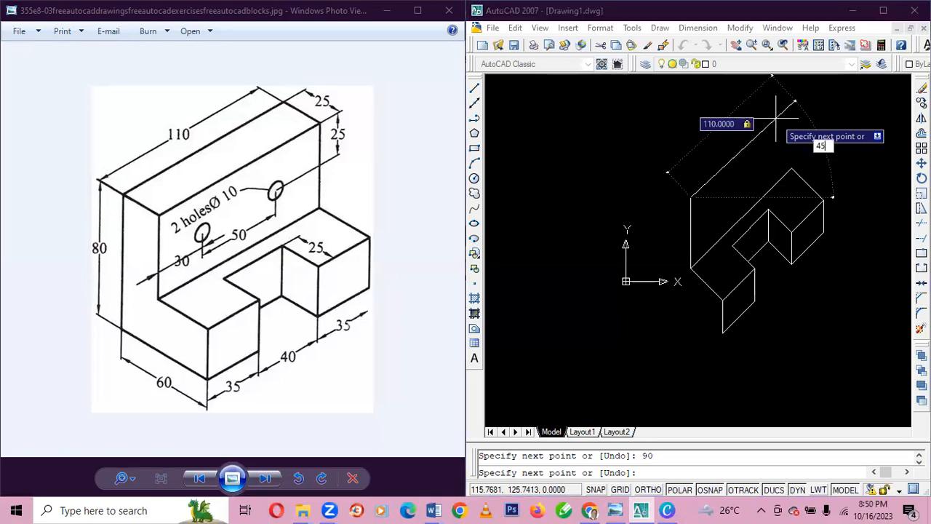
key("Return")
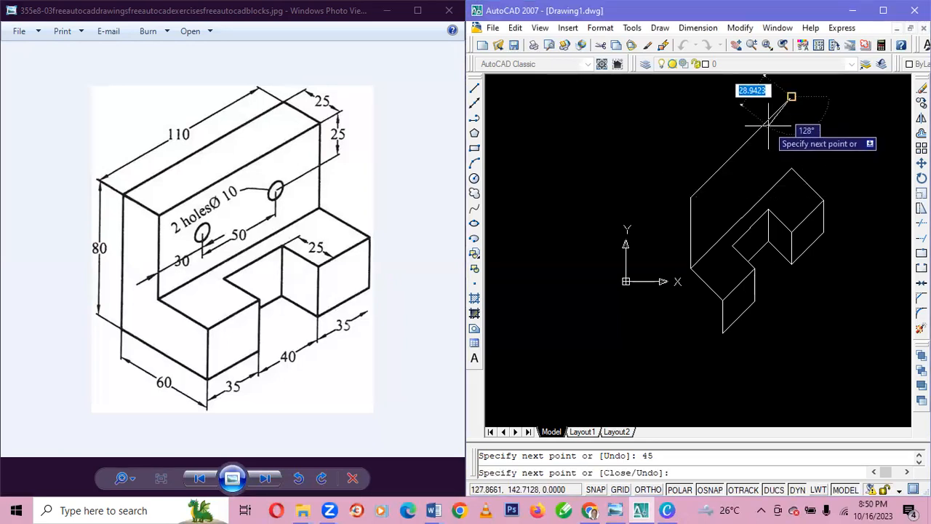
left_click(792, 167)
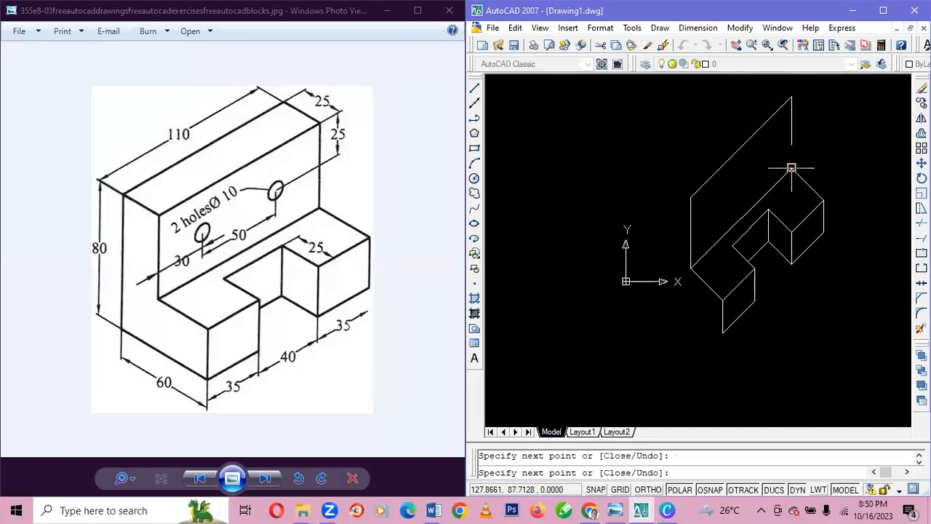
key("Escape")
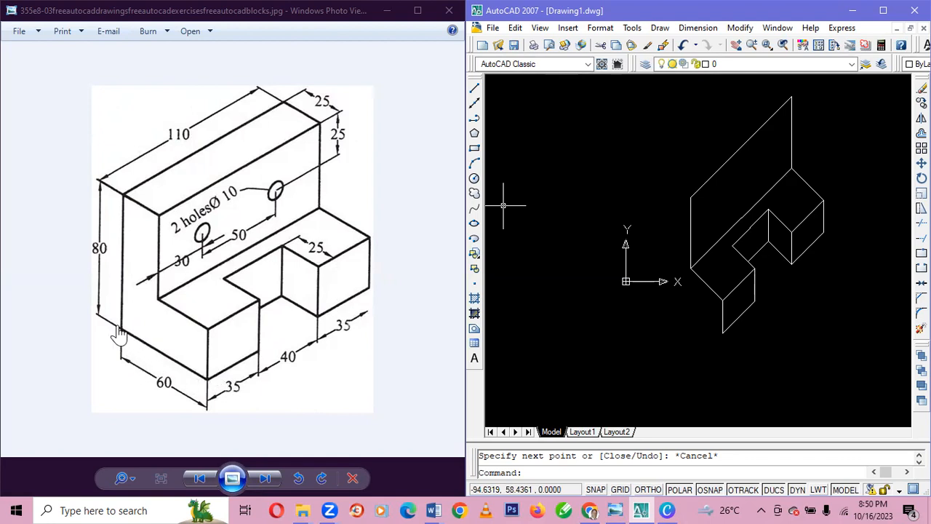
Draw a 60-unit line at 135° from the left block's bottom front corner to form the side's bottom edge.
left_click(474, 91)
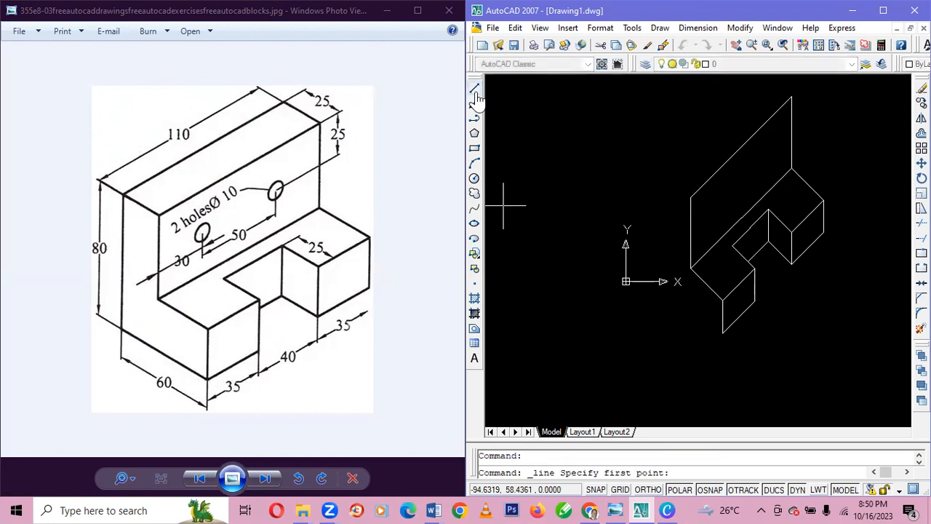
left_click(720, 334)
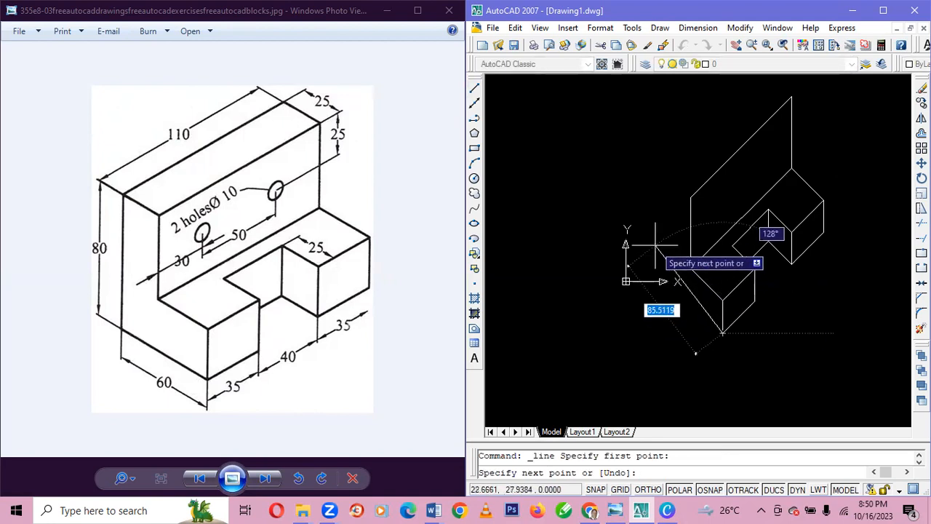
type("60")
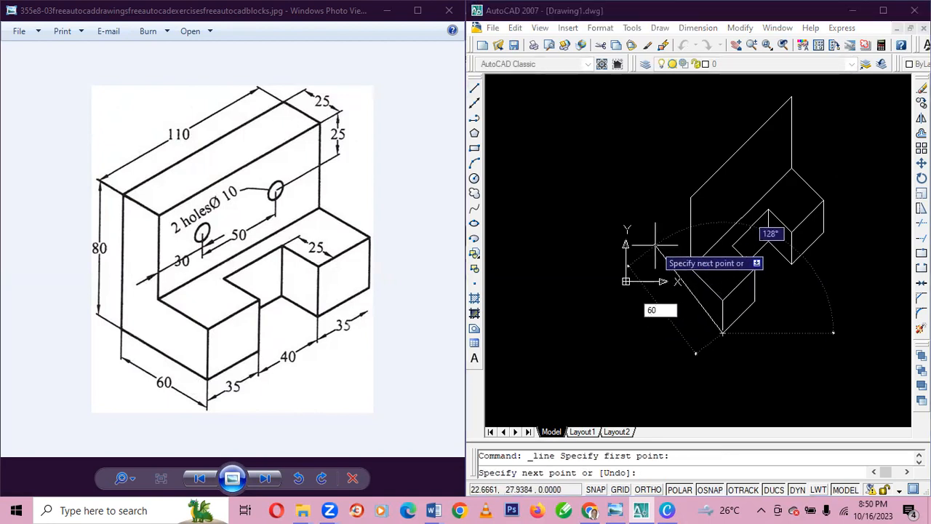
key("Tab")
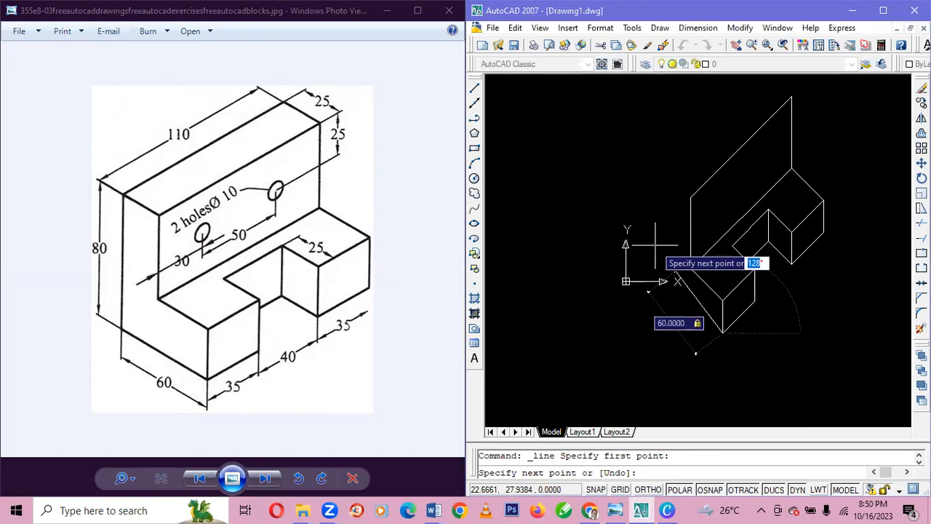
type("13")
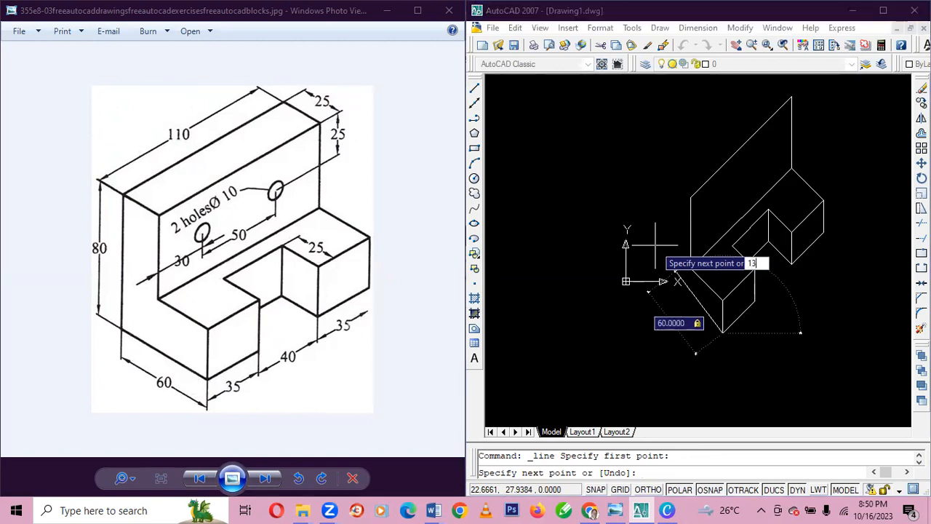
type("5")
key("Return")
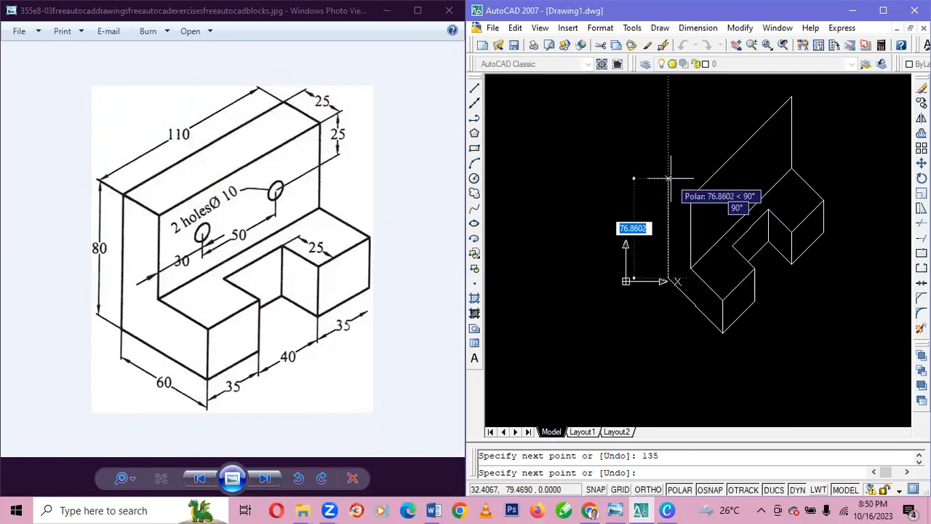
Continue with an 80-unit vertical line at 90° for the upright's left rear edge.
type("80")
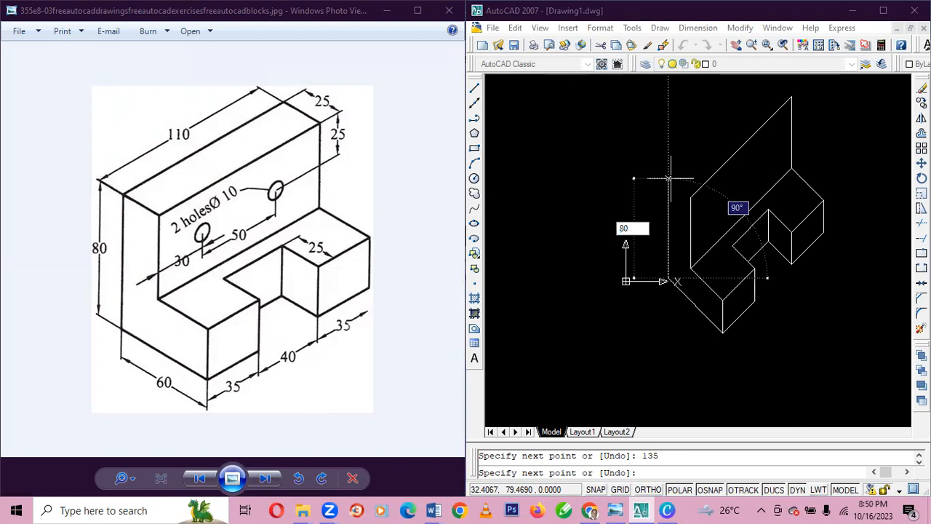
key("Tab")
type("90")
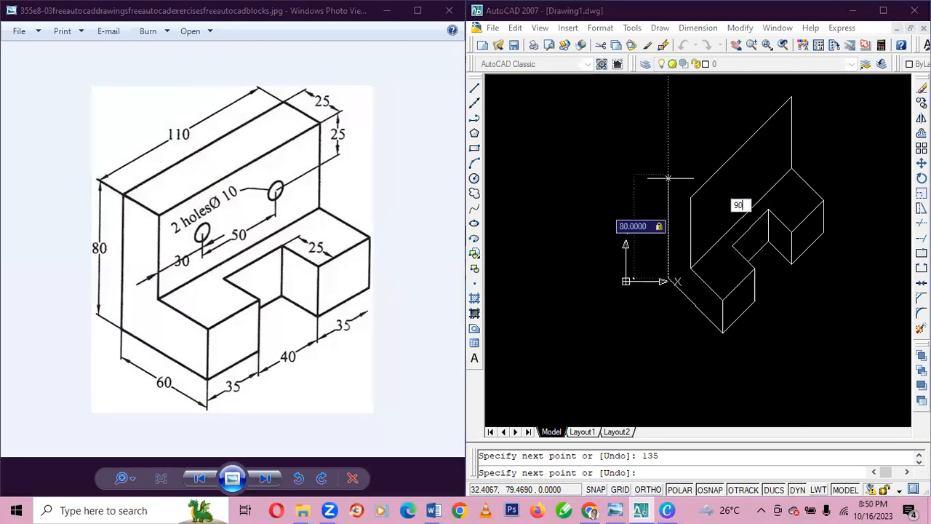
key("Return")
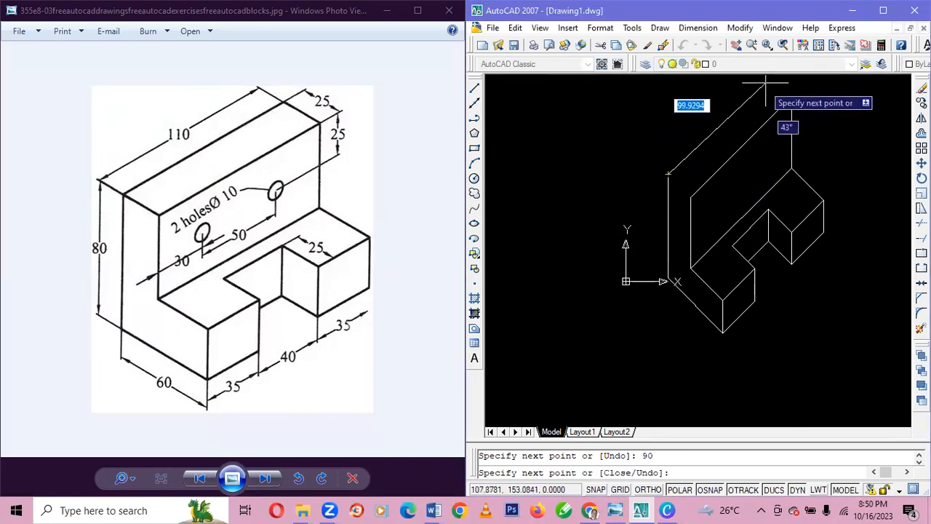
Try a 110-unit line at 135° from the top of the left rear edge, and undo it.
type("11")
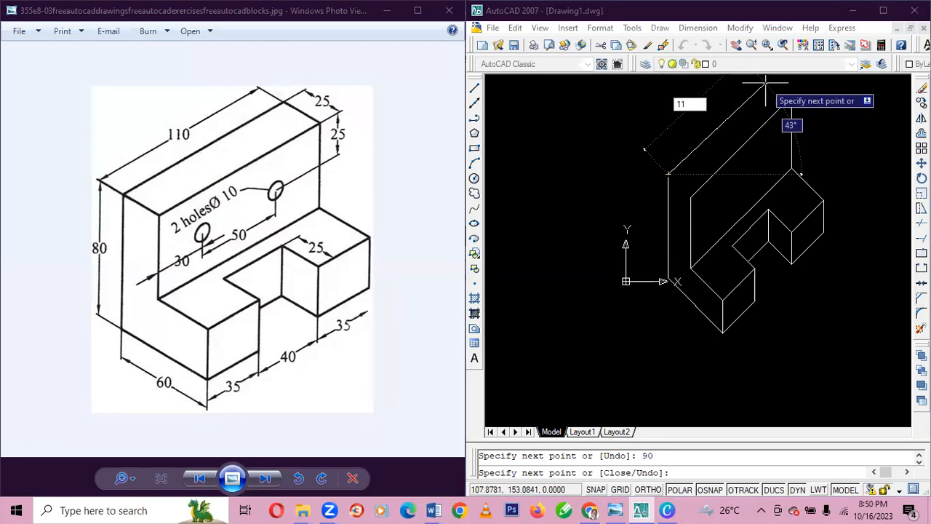
type("0")
key("Tab")
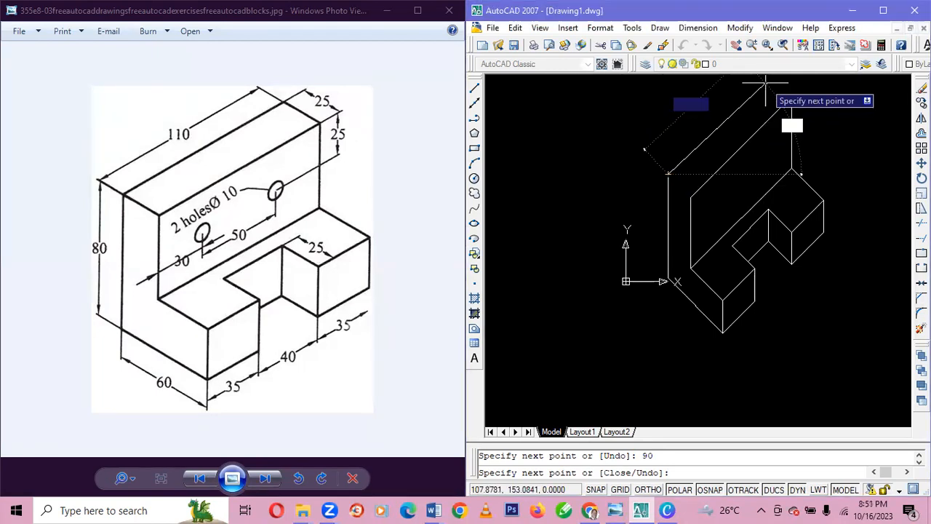
type("1")
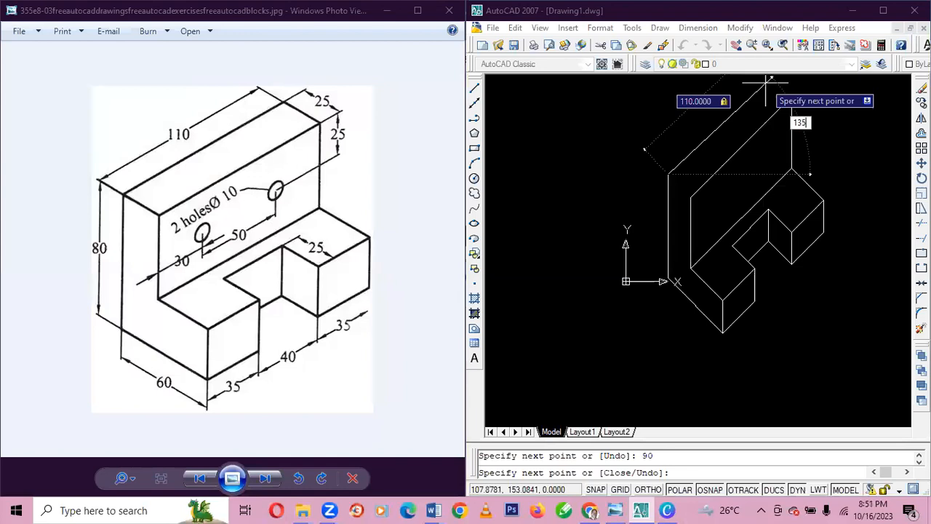
type("35")
key("Return")
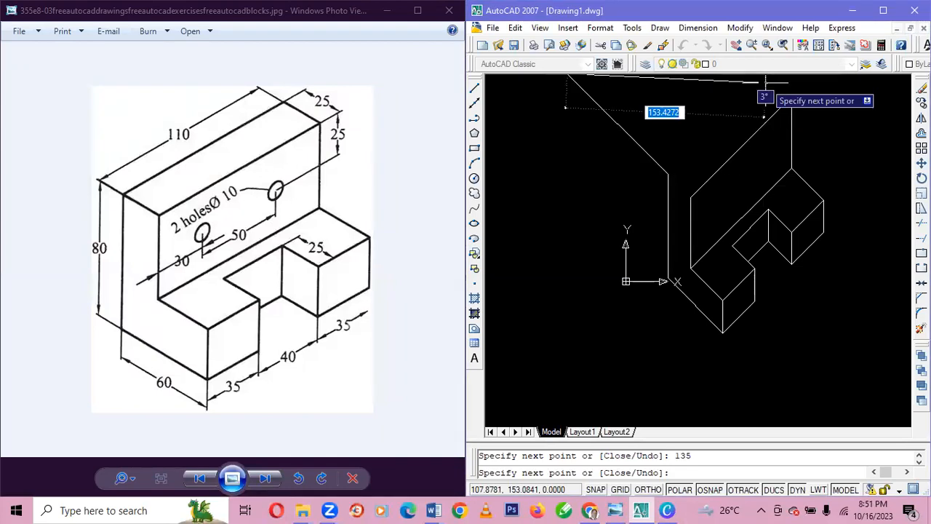
key("ctrl+z")
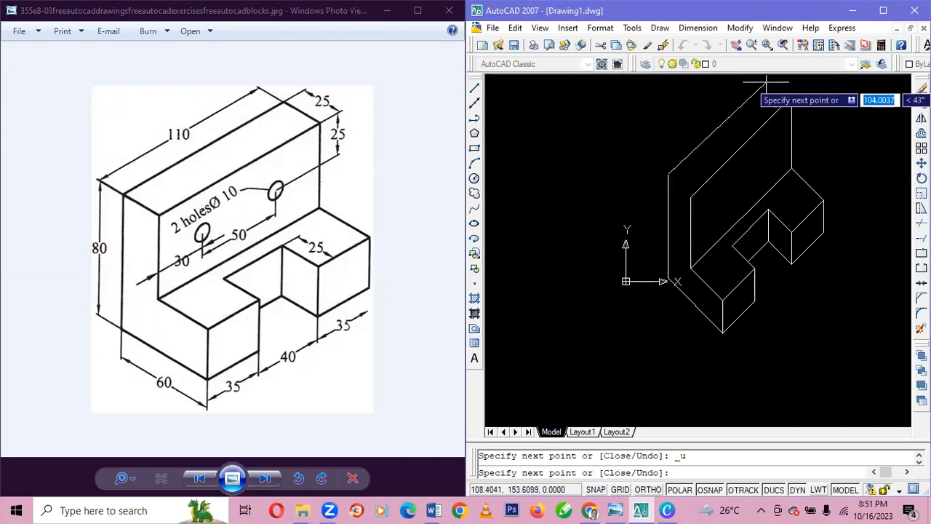
Draw a 180-unit line at 45° from the top of the left rear edge and end the line.
type("180")
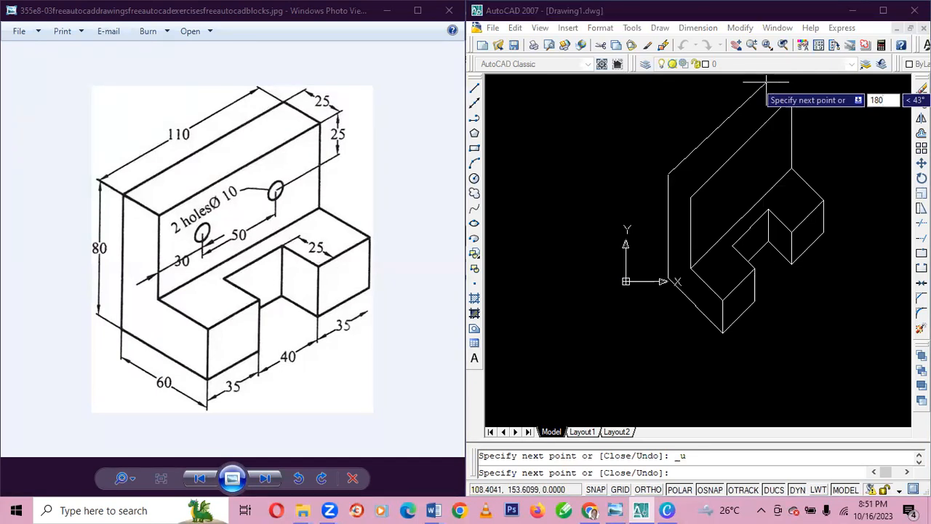
key("Tab")
type("4")
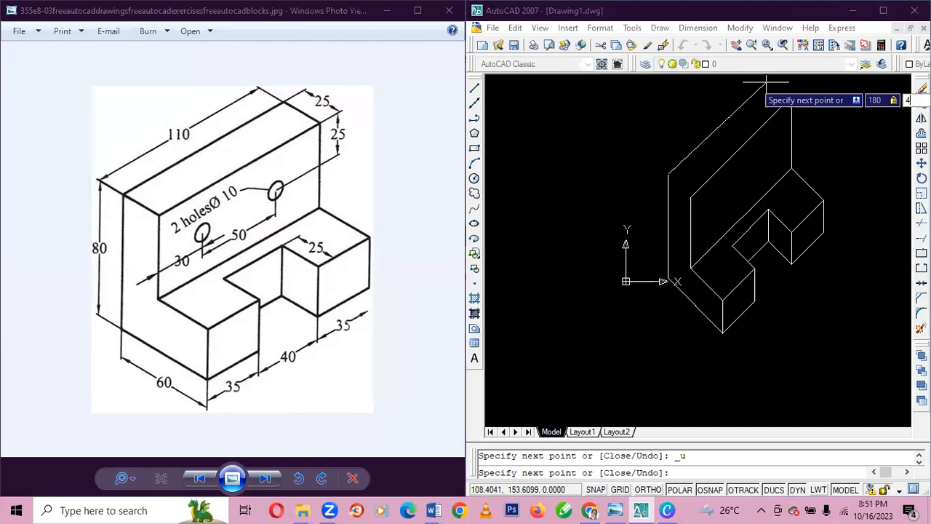
key("Return")
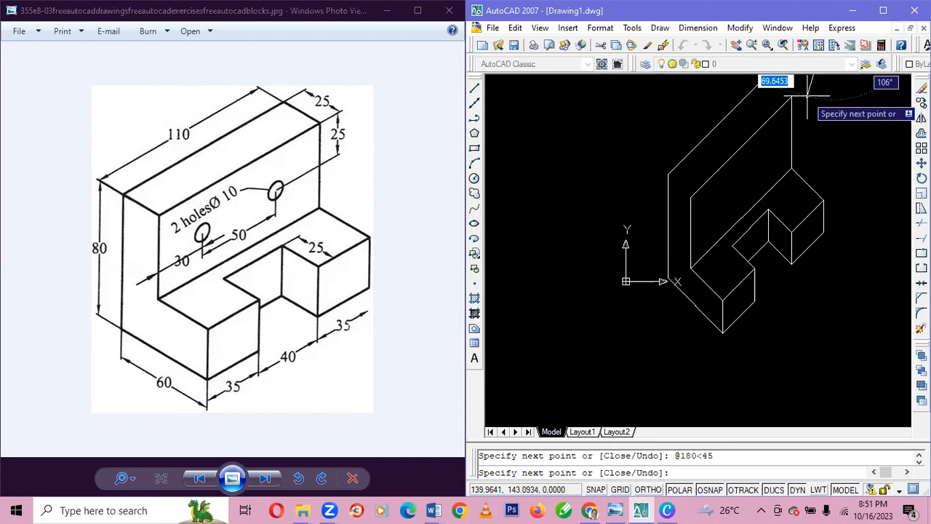
key("Escape")
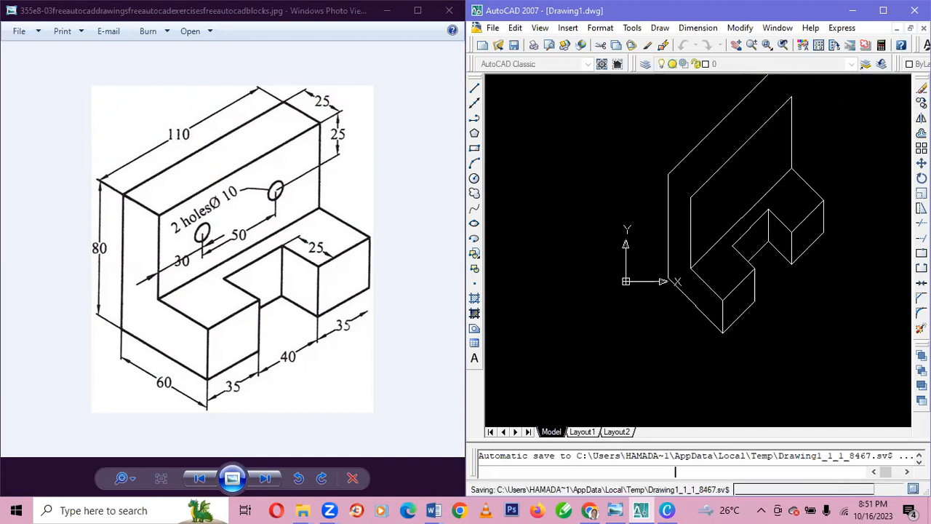
Erase the 180-unit sloping line running from the top of the left rear edge.
scroll(793, 139, "up", 5)
scroll(785, 140, "down", 8)
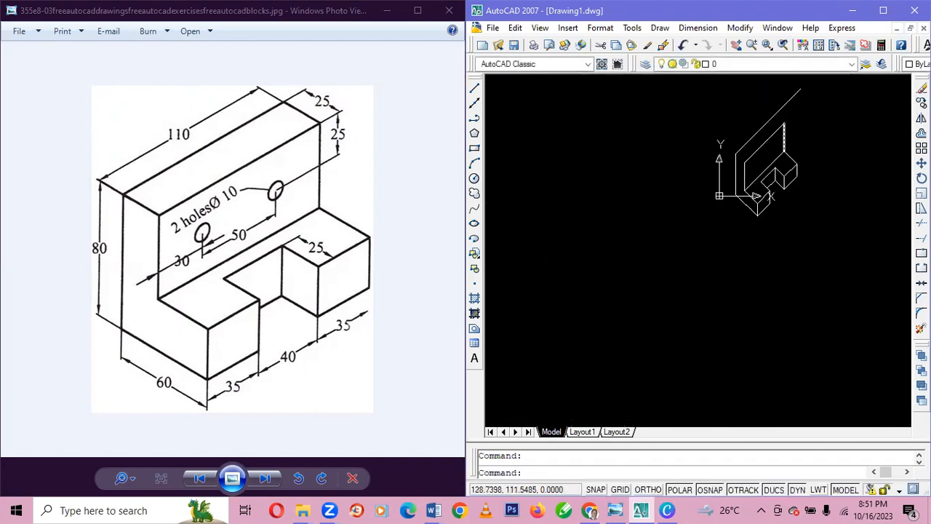
left_click(779, 107)
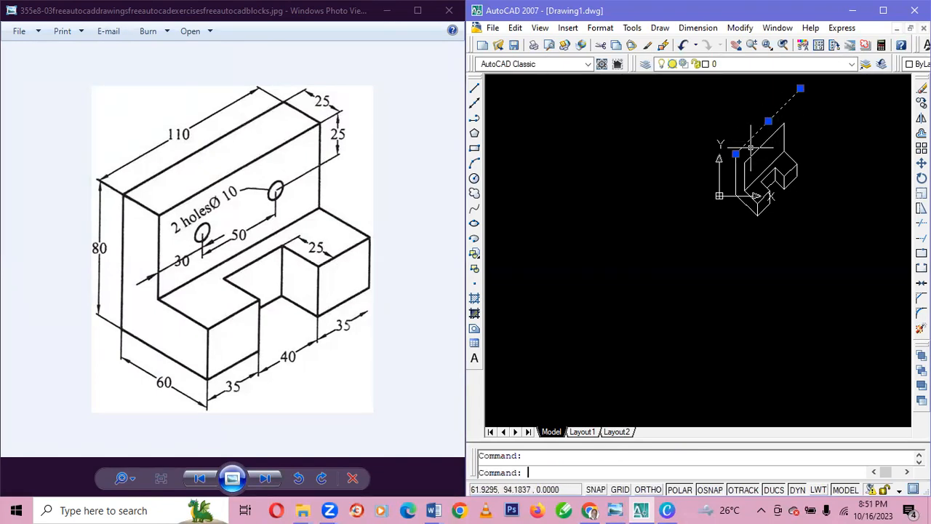
key("Delete")
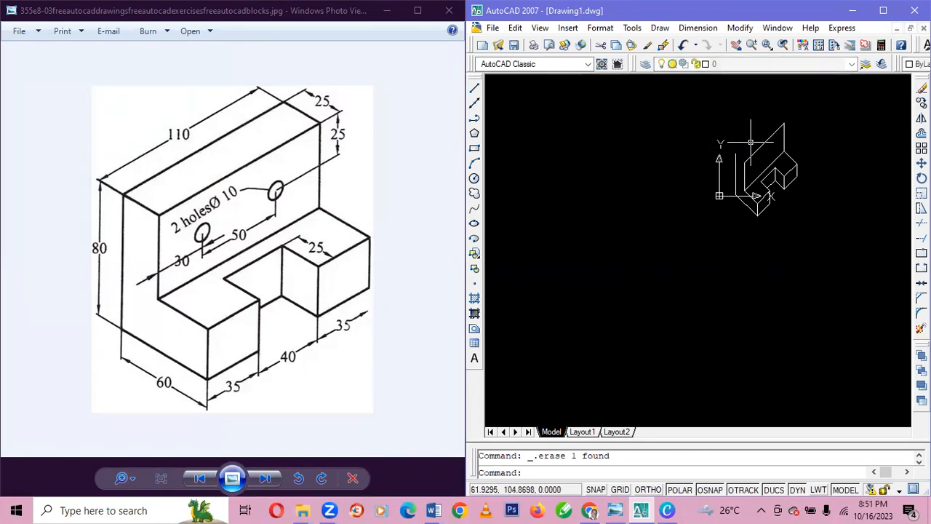
Draw a 110-unit line at 45° from the top of the left rear edge and connect it to the front face's upper right corner.
left_click(475, 88)
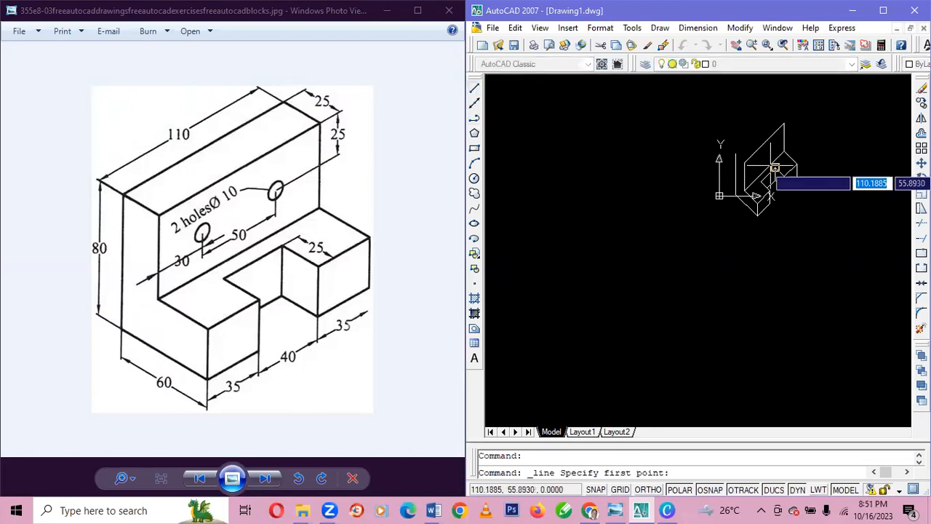
left_click(736, 152)
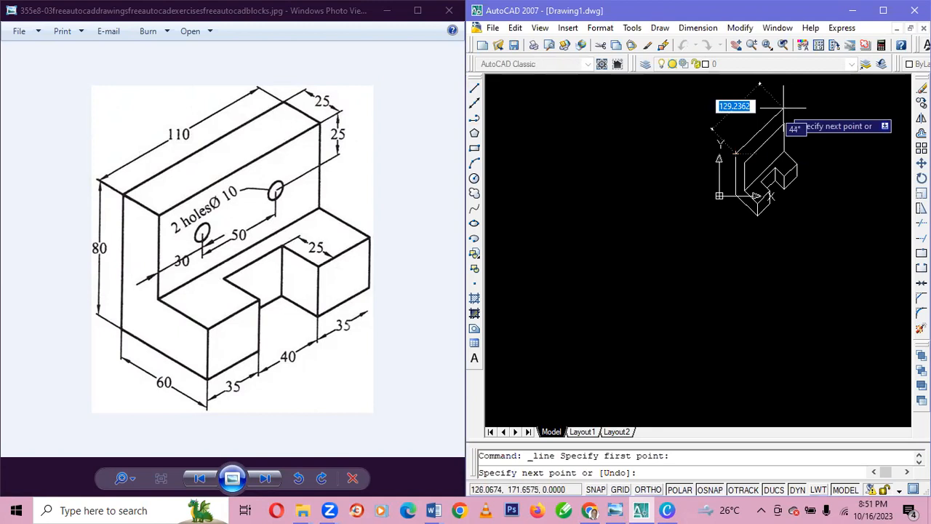
type("11")
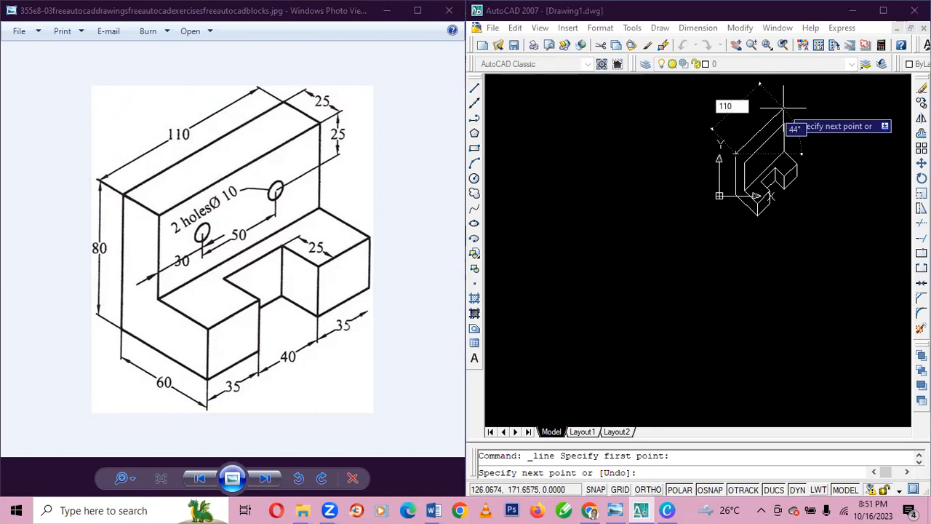
type("0")
key("Tab")
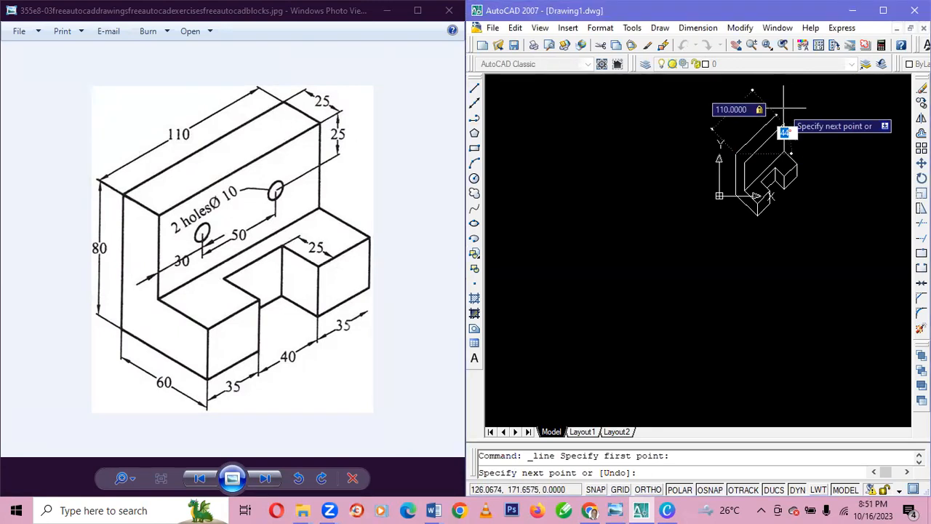
type("45")
key("Return")
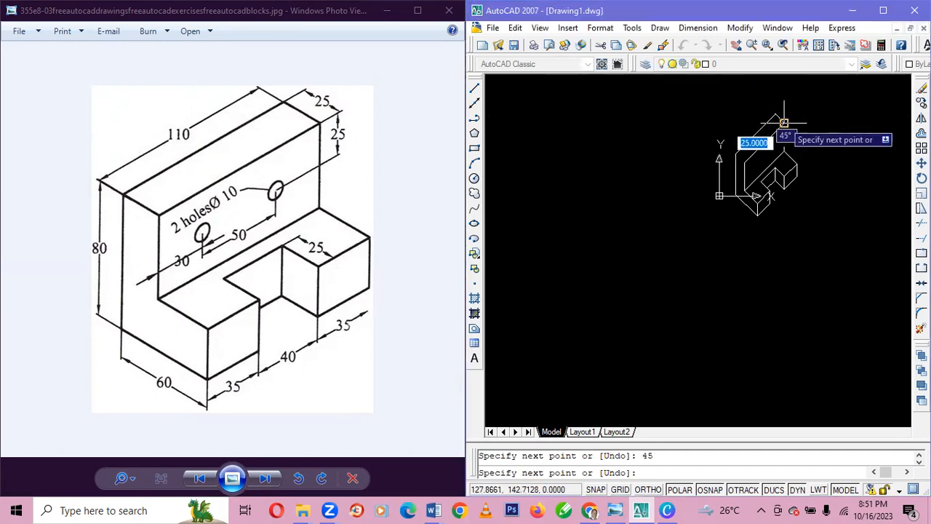
left_click(784, 123)
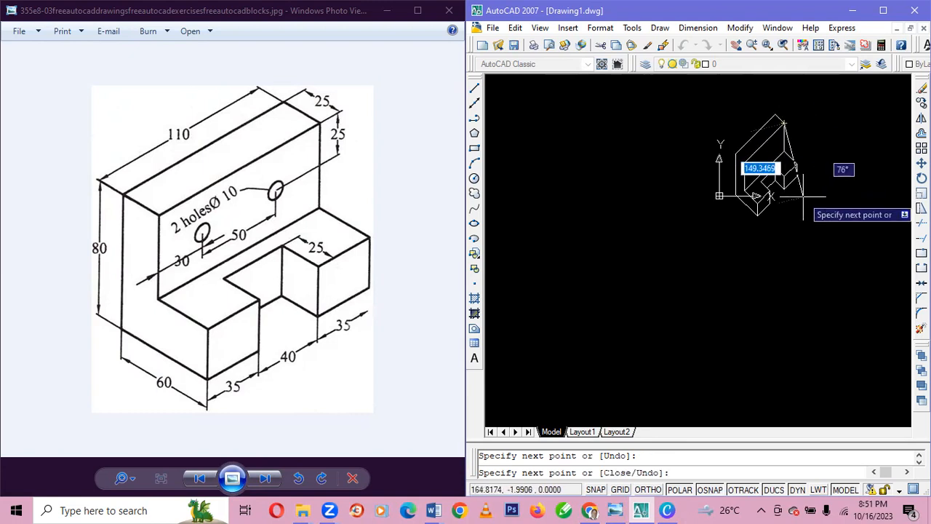
key("Escape")
Connect the upright front face's upper left corner to the top of the left rear edge with a line.
left_click(474, 87)
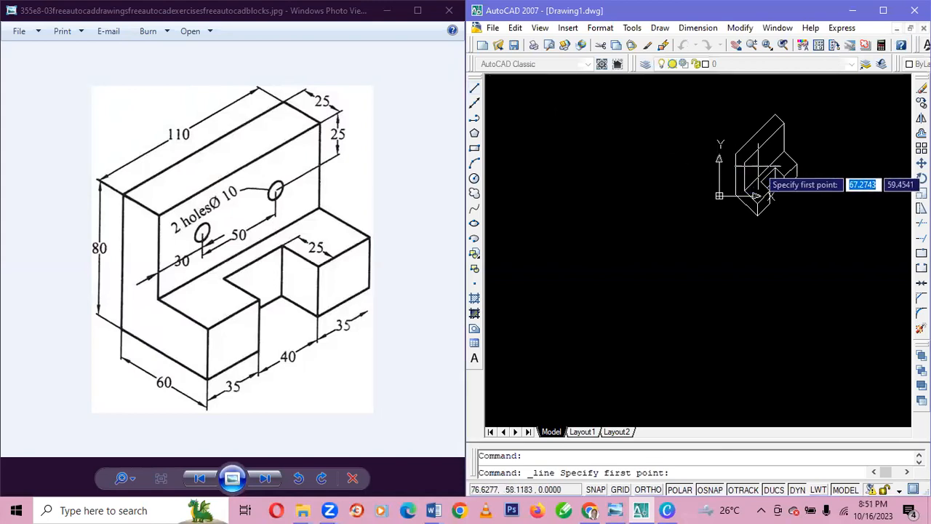
scroll(756, 164, "up", 3)
left_click(731, 157)
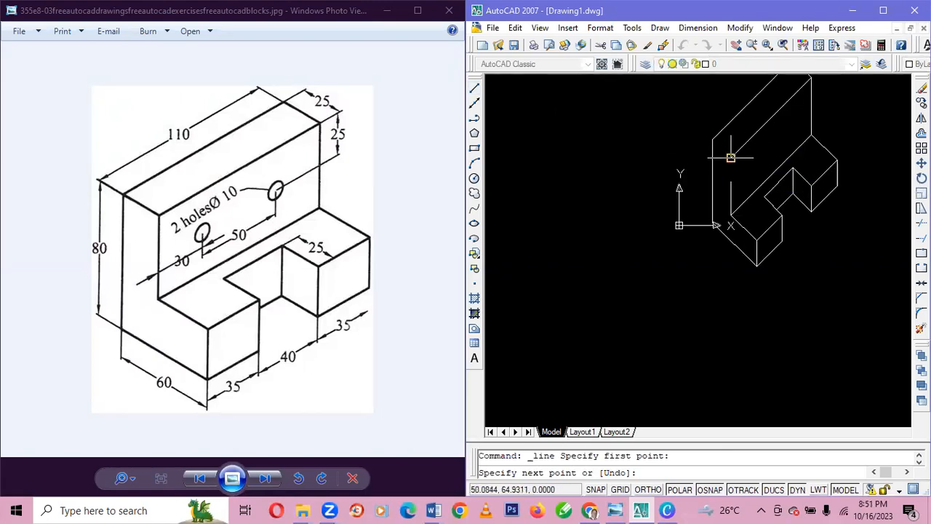
left_click(712, 138)
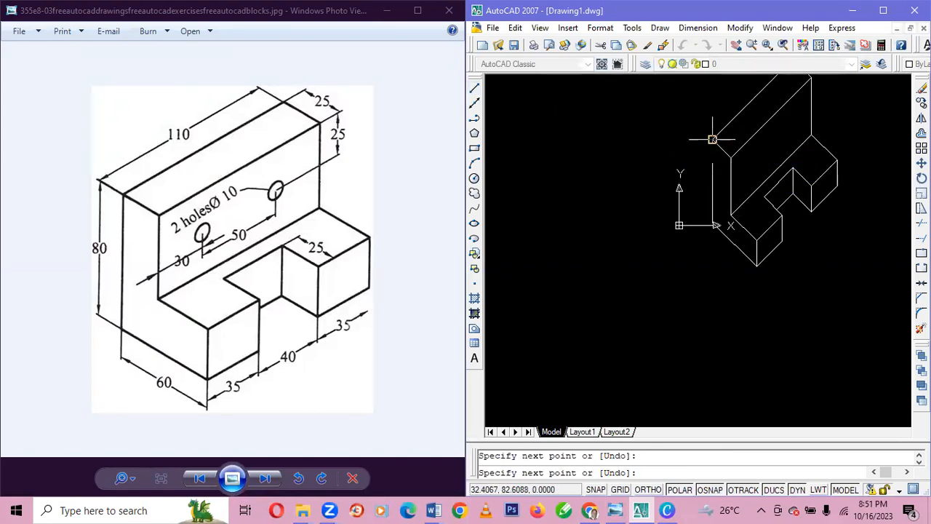
key("Escape")
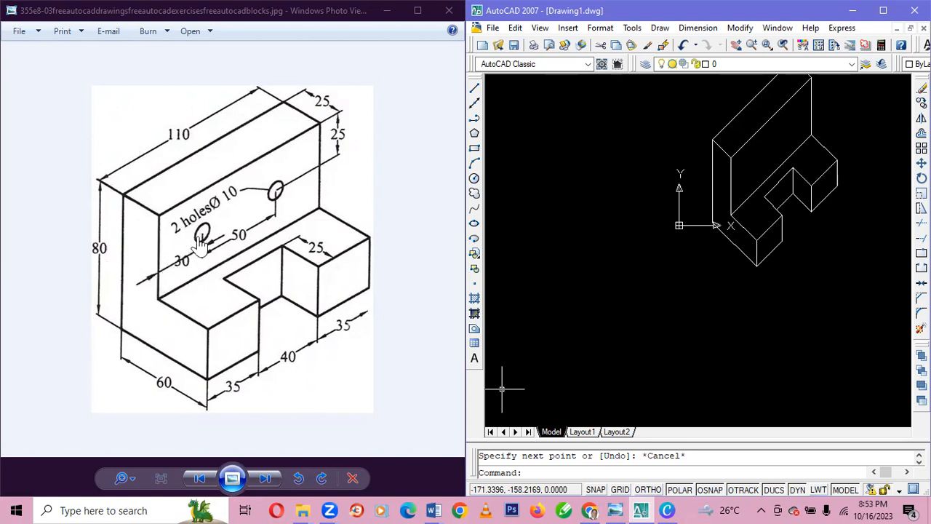
Draw a 22.5-unit line at 90° upward from the upright front face's lower left corner.
left_click(474, 88)
left_click(730, 216)
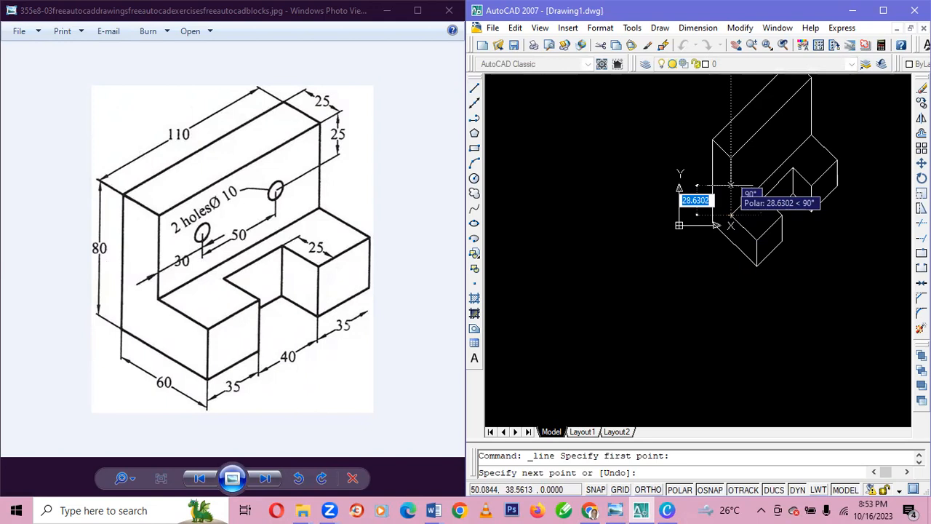
type("22")
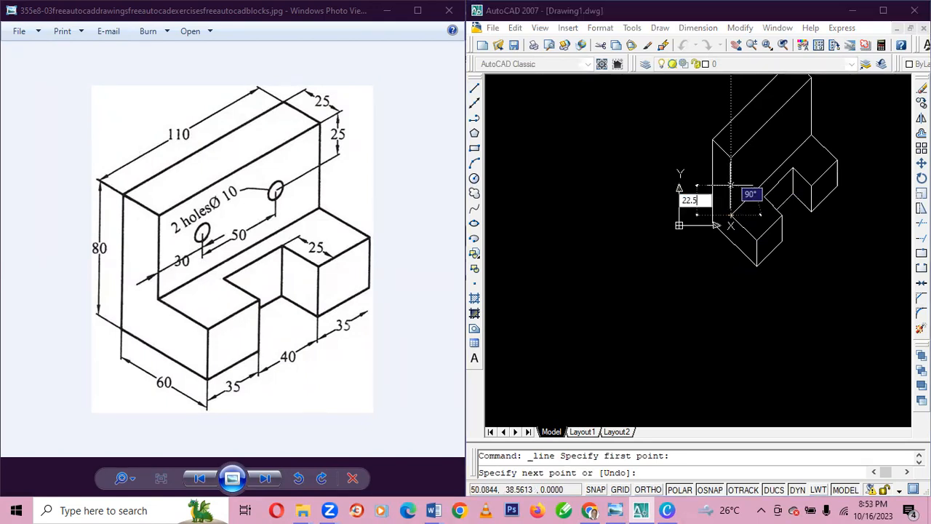
type(".5")
key("Tab")
type("90")
key("Return")
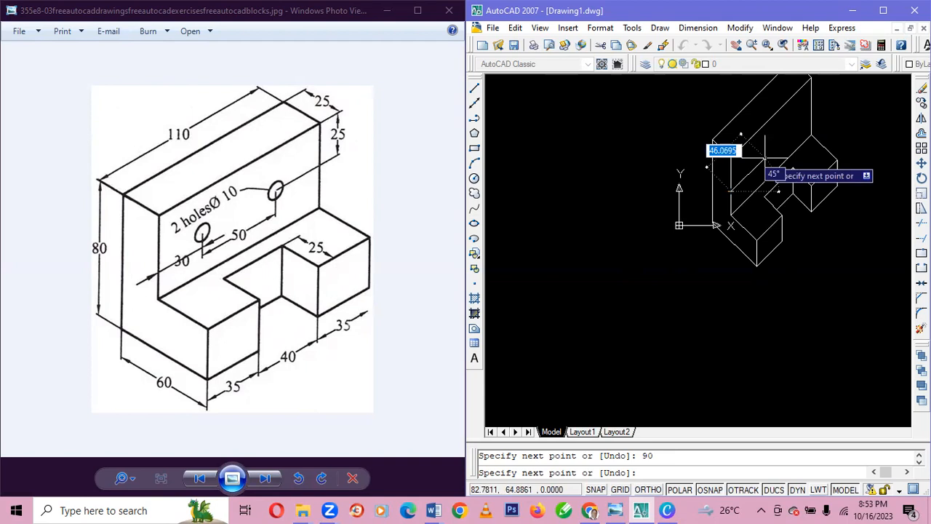
Draw a 30-unit line at 45° from the upper end of the 22.5-unit construction line.
type("30")
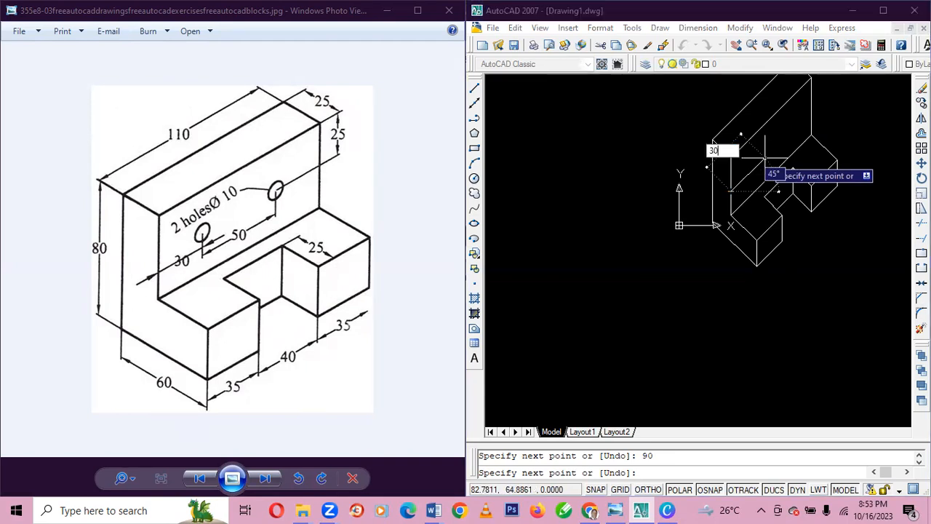
key("Tab")
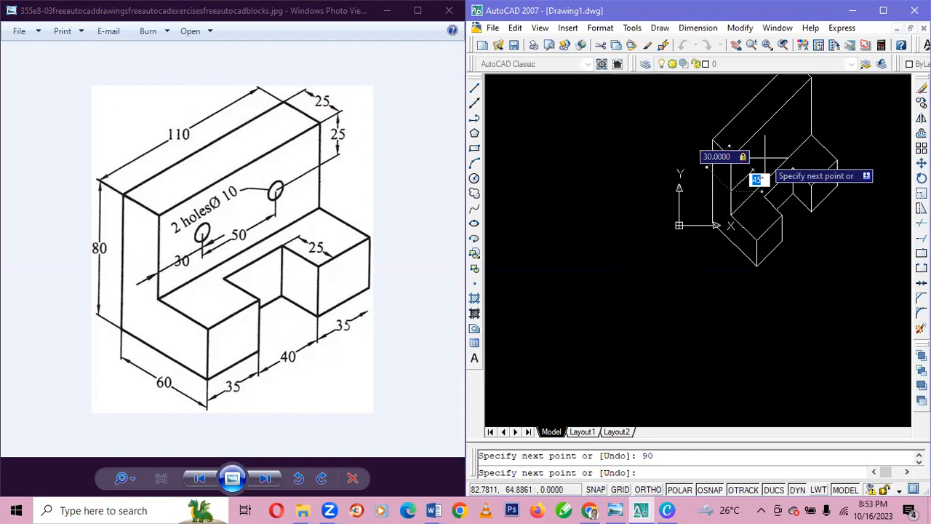
type("45")
key("Return")
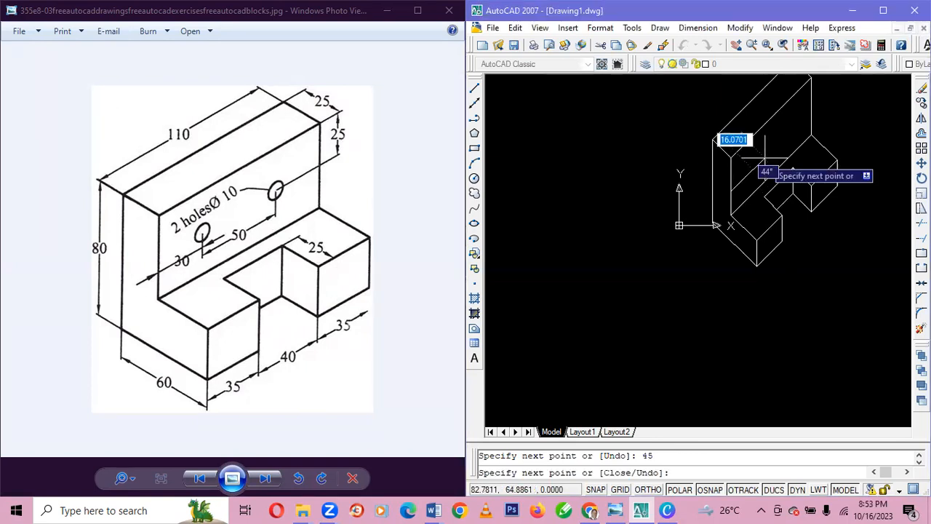
key("Escape")
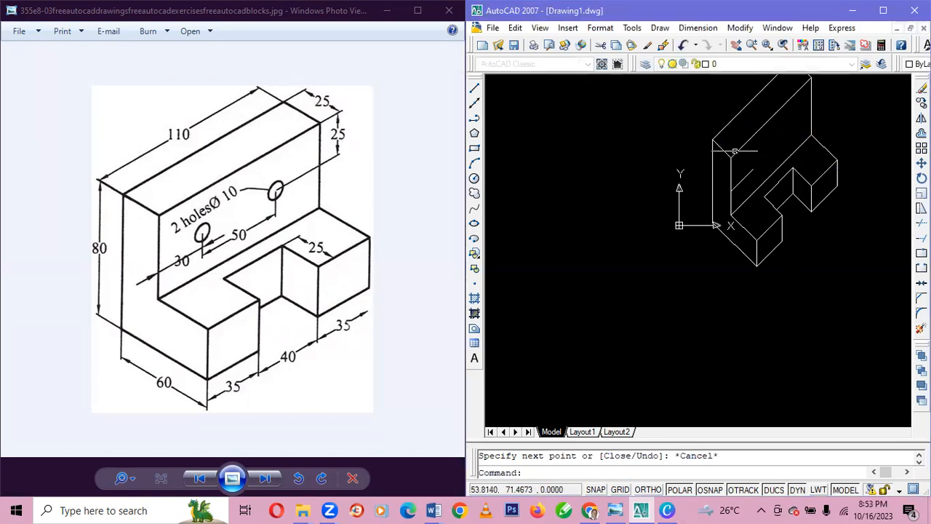
Draw a circle of radius 5 centred on the free end of the 30-unit construction line.
left_click(475, 178)
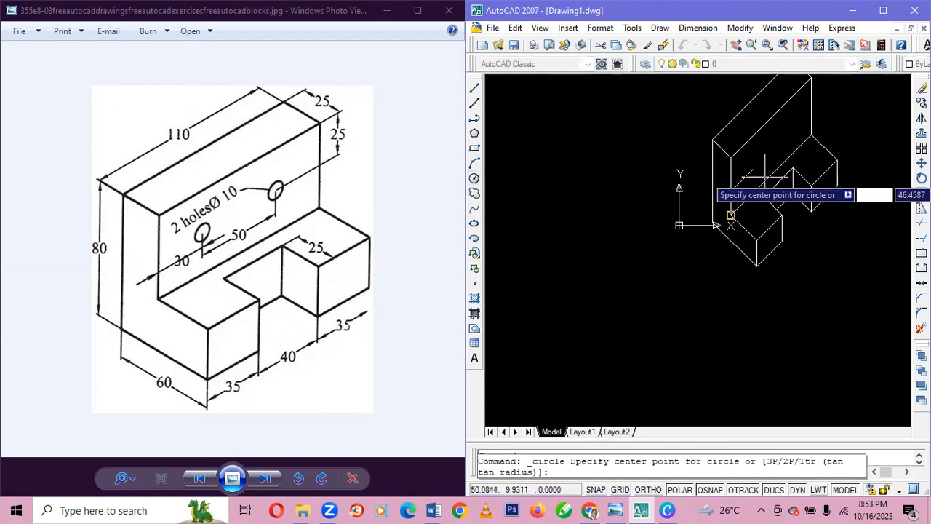
left_click(753, 169)
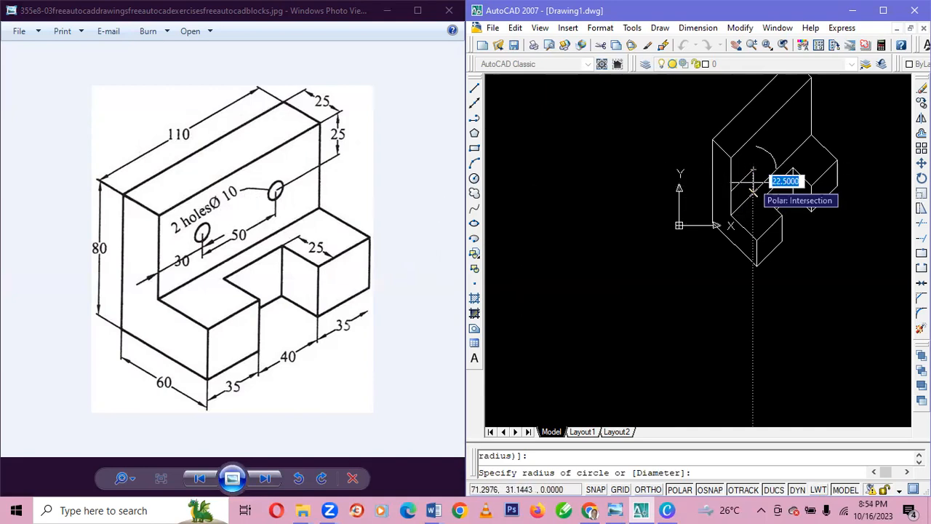
type("5")
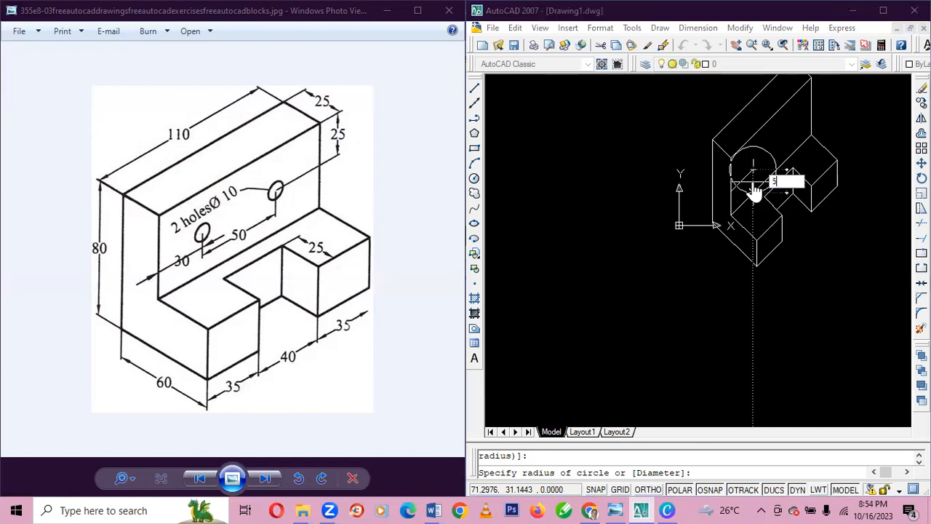
key("Return")
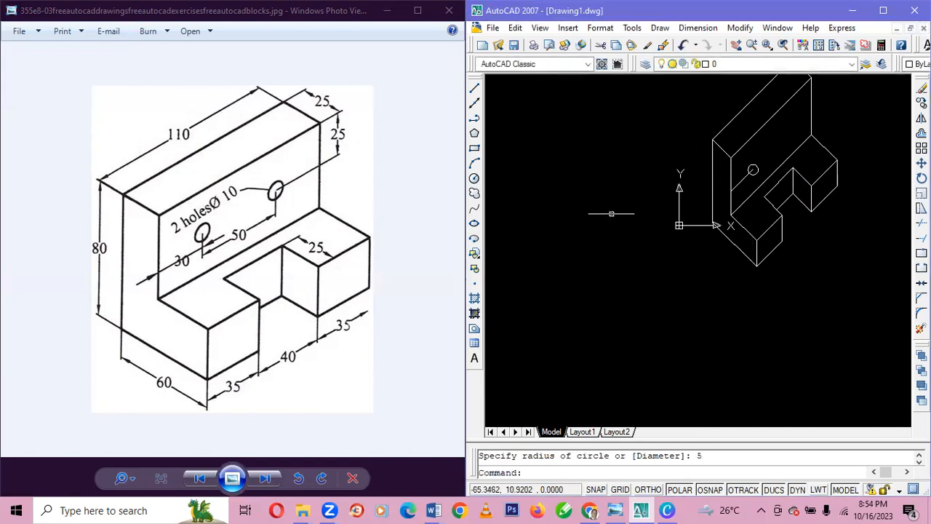
Draw a 50-unit construction line at 45° from the centre of the first hole.
left_click(474, 89)
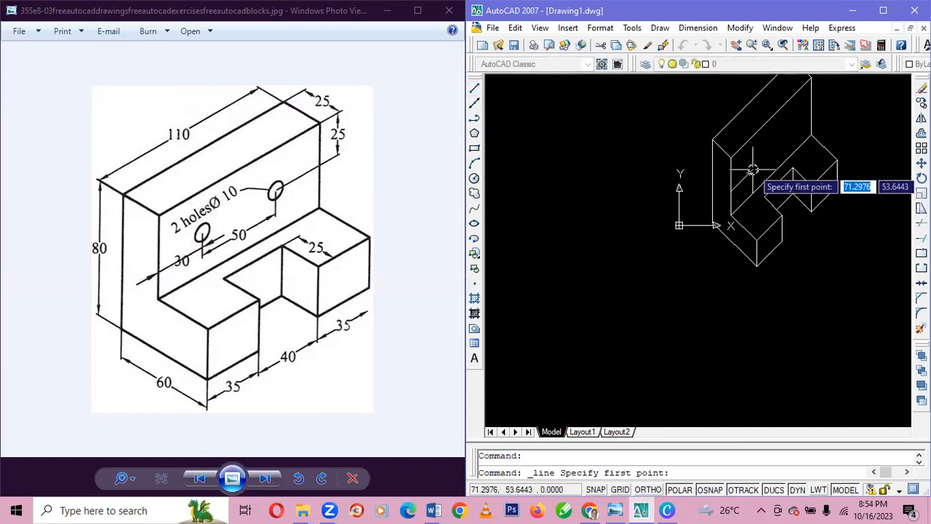
left_click(753, 170)
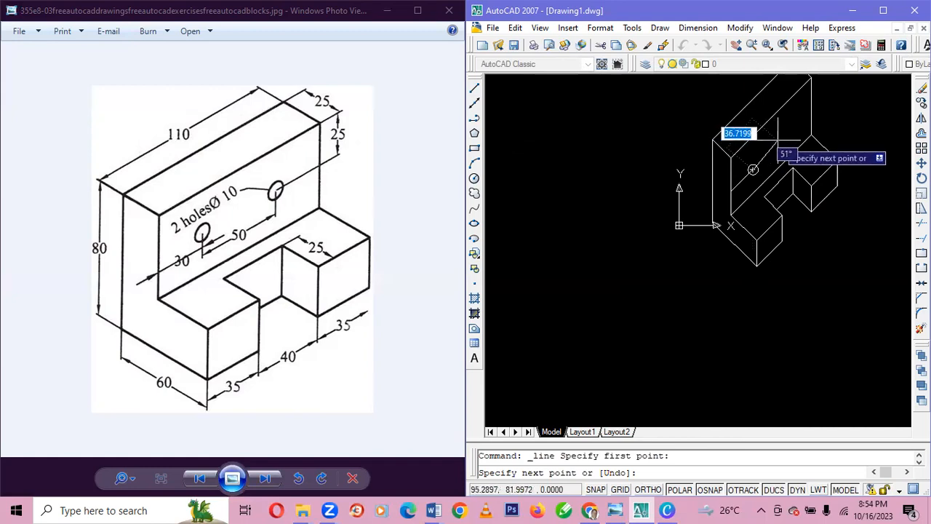
type("50")
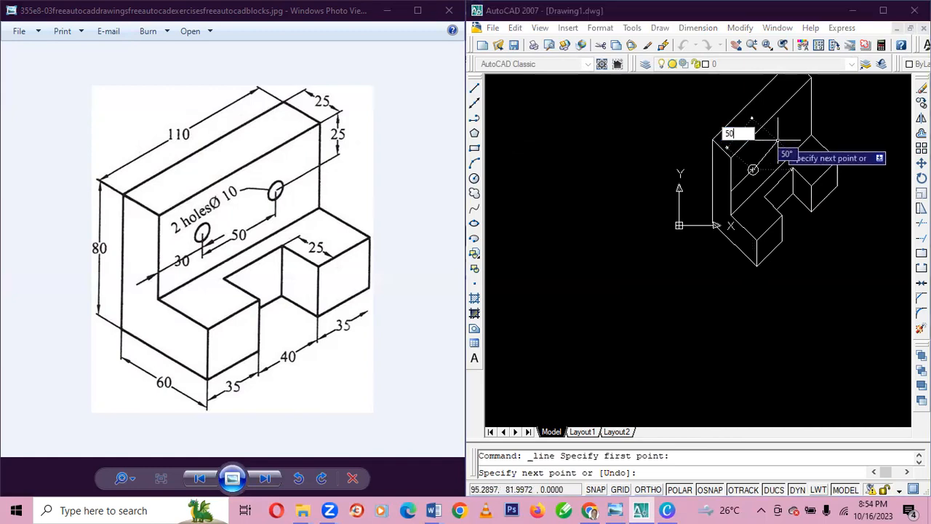
key("Tab")
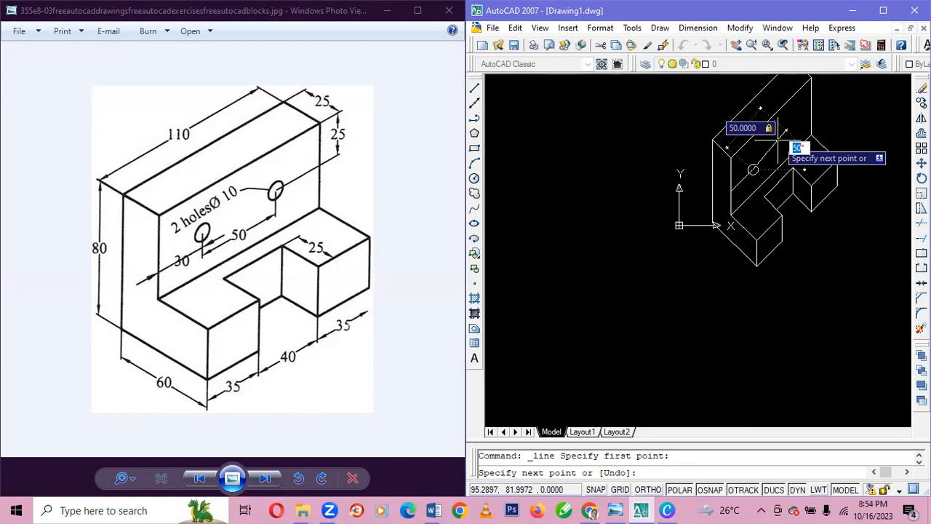
type("45")
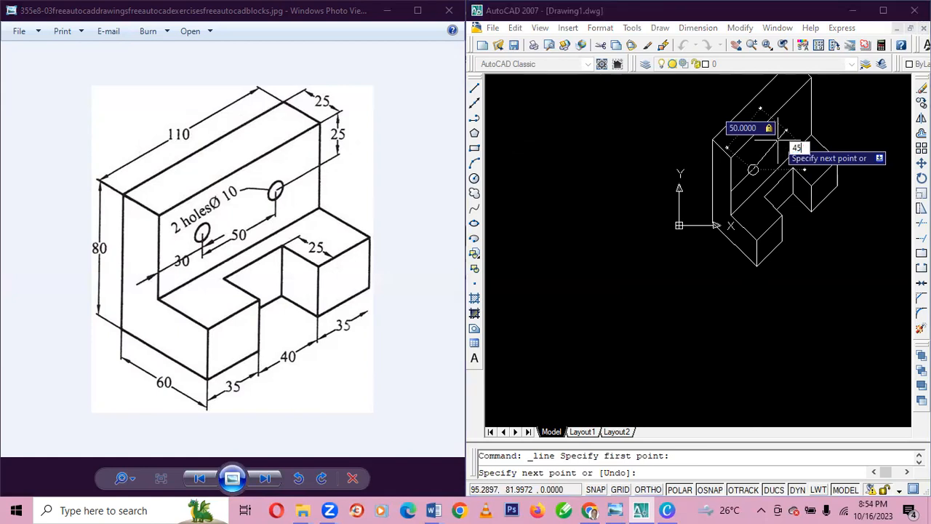
key("Return")
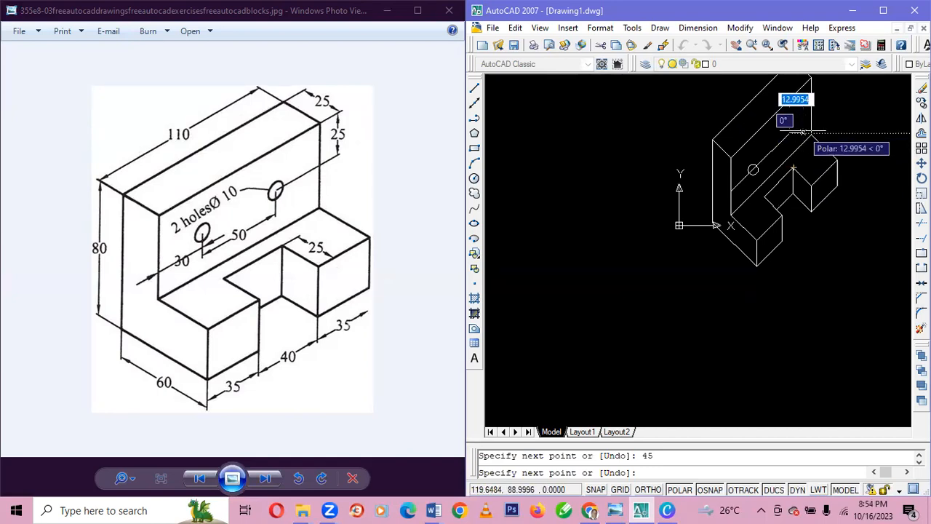
key("Escape")
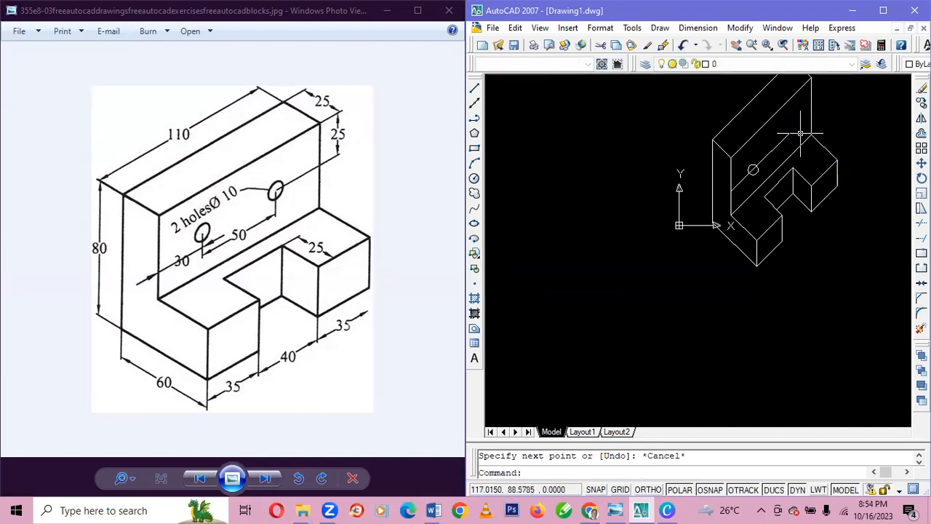
Draw the second hole as a circle of radius 5 centred on the far end of the 50-unit line.
left_click(475, 179)
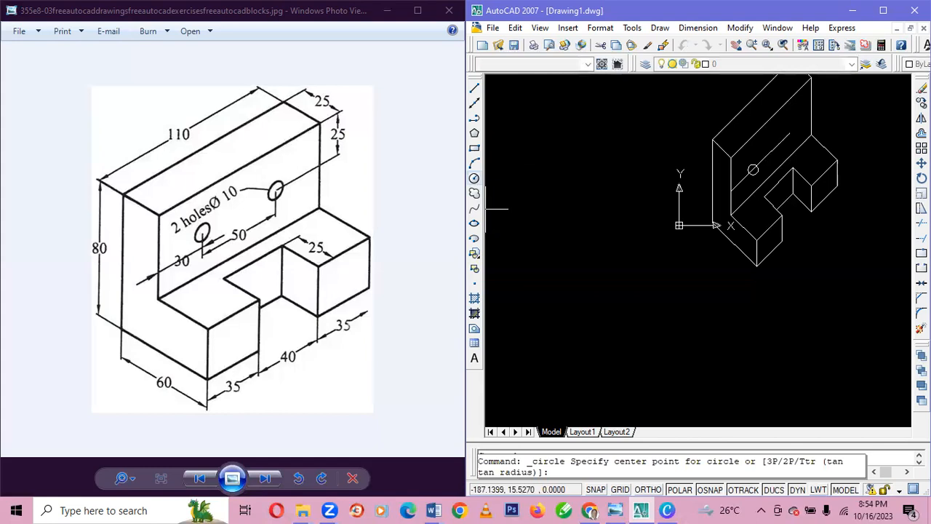
left_click(789, 133)
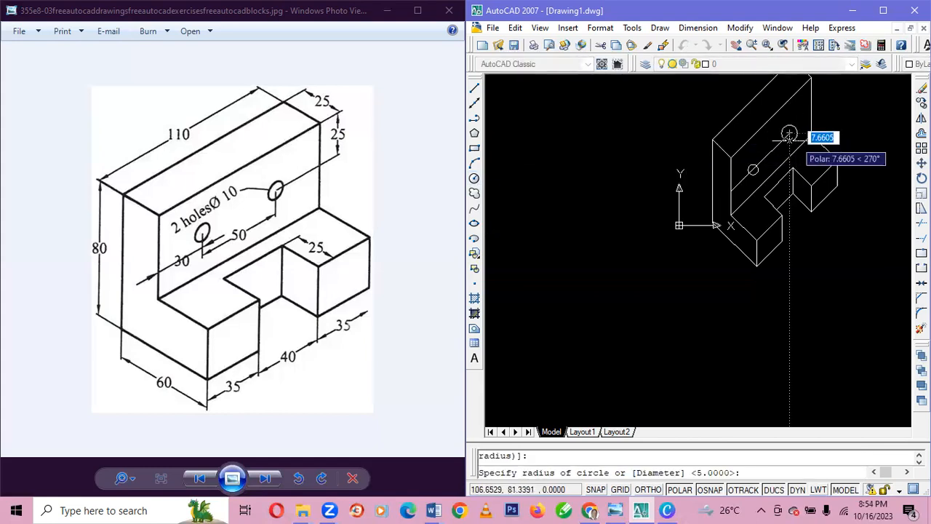
type("5")
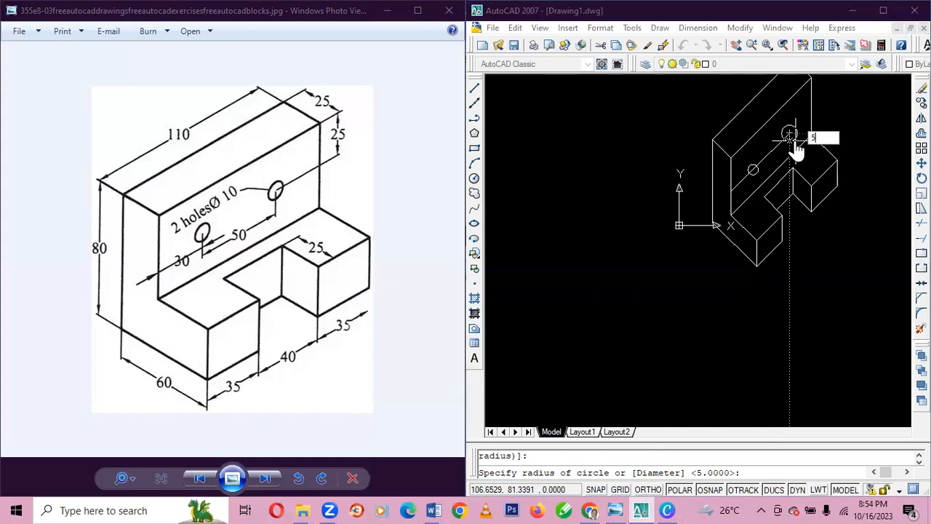
key("Return")
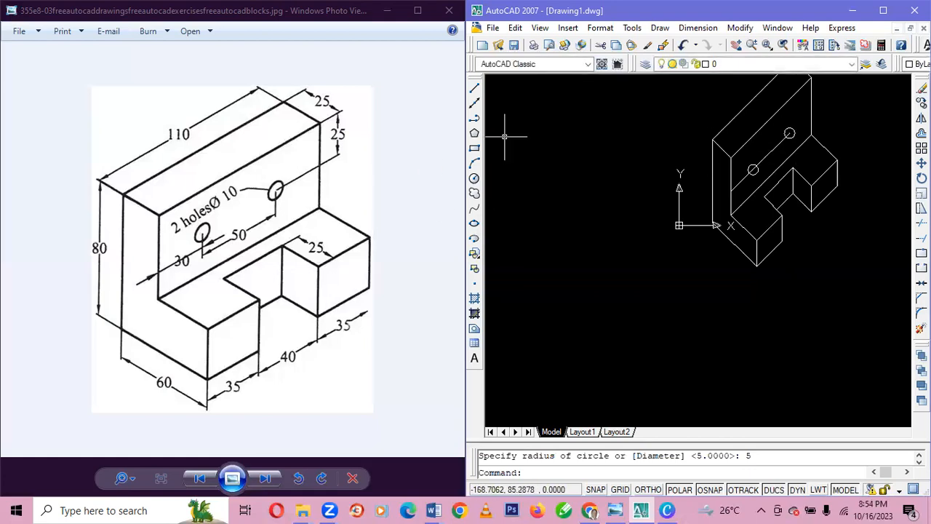
Erase the 30-unit and 50-unit construction lines leading to and between the two holes.
left_click(738, 182)
key("Delete")
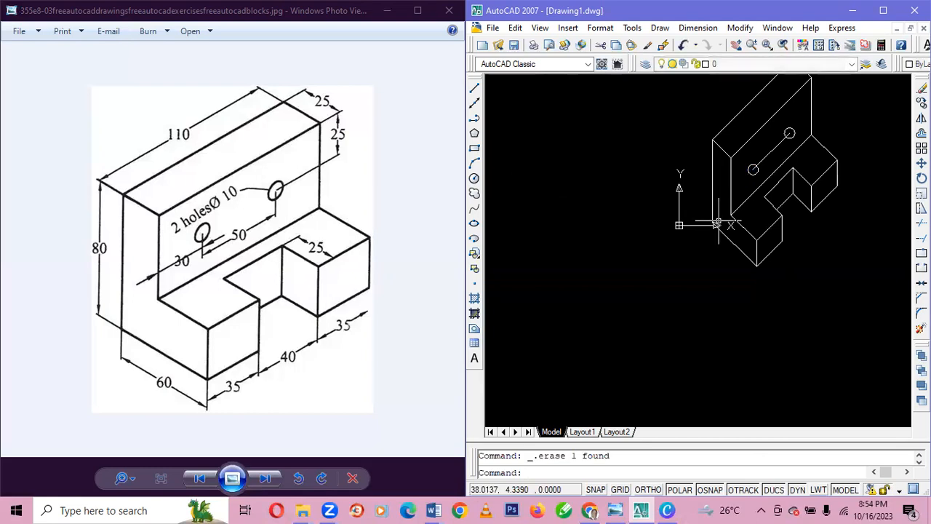
left_click(769, 154)
key("Delete")
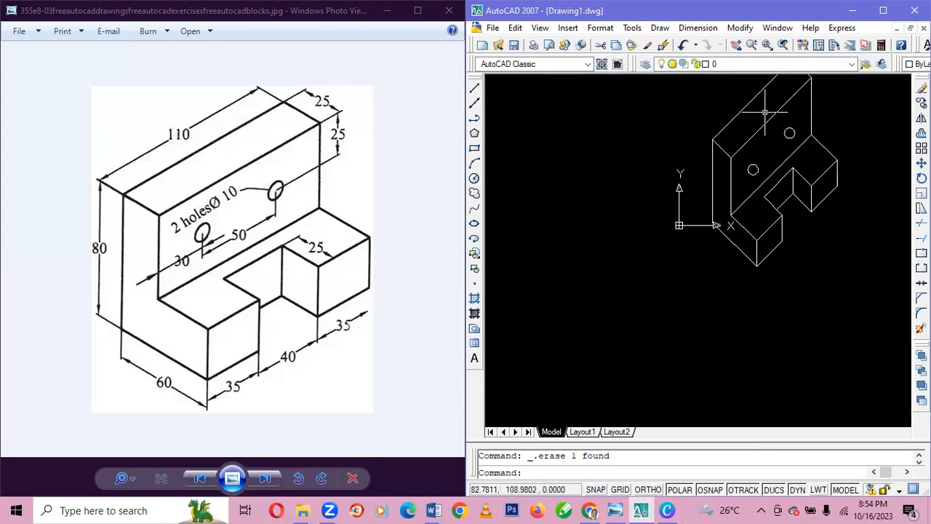
Move the whole drawing down and to the left, using the bracket's lowest front corner as base point.
key("ctrl+a")
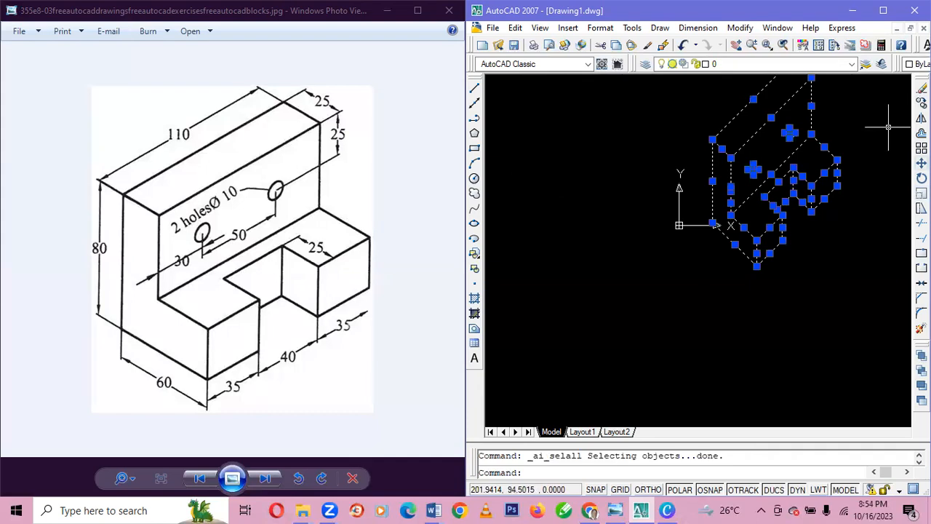
left_click(921, 163)
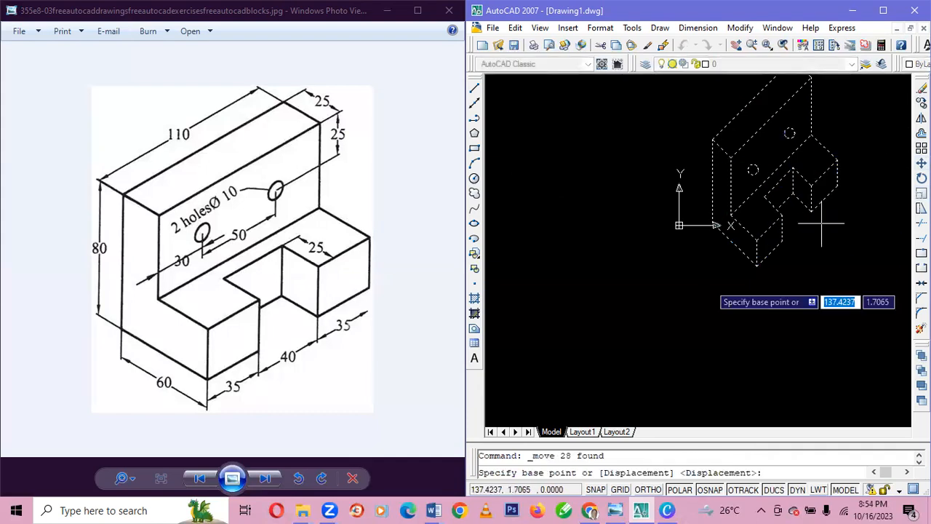
left_click(757, 265)
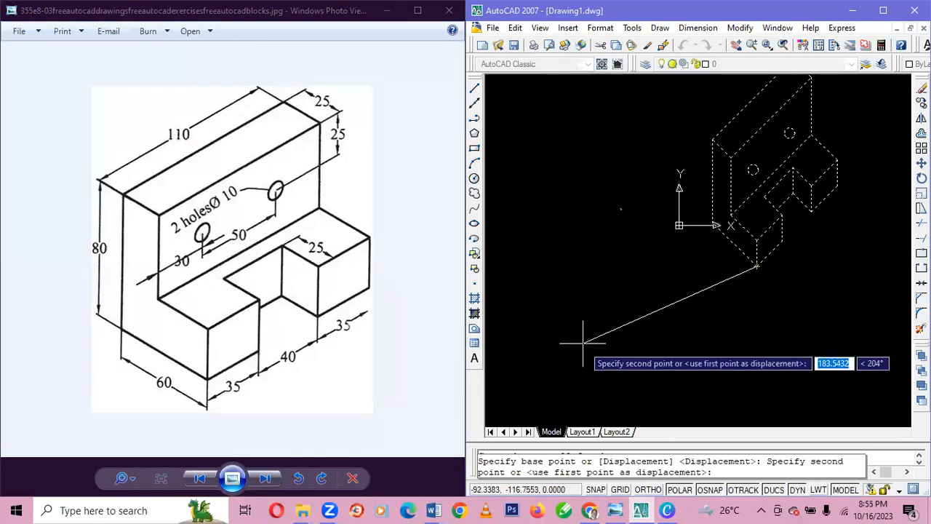
left_click(575, 370)
Move the whole drawing right and slightly down, using the right block's outer lower corner as base point.
scroll(754, 249, "up", 3)
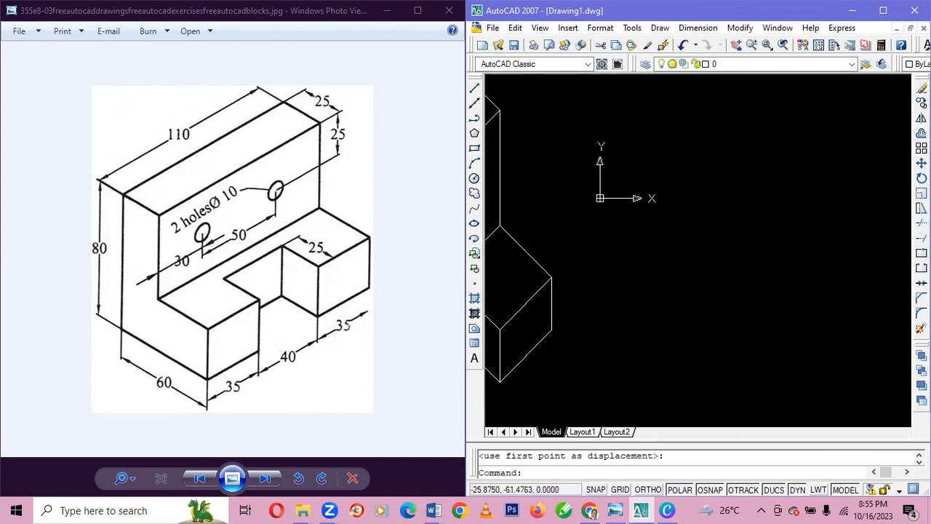
key("ctrl+a")
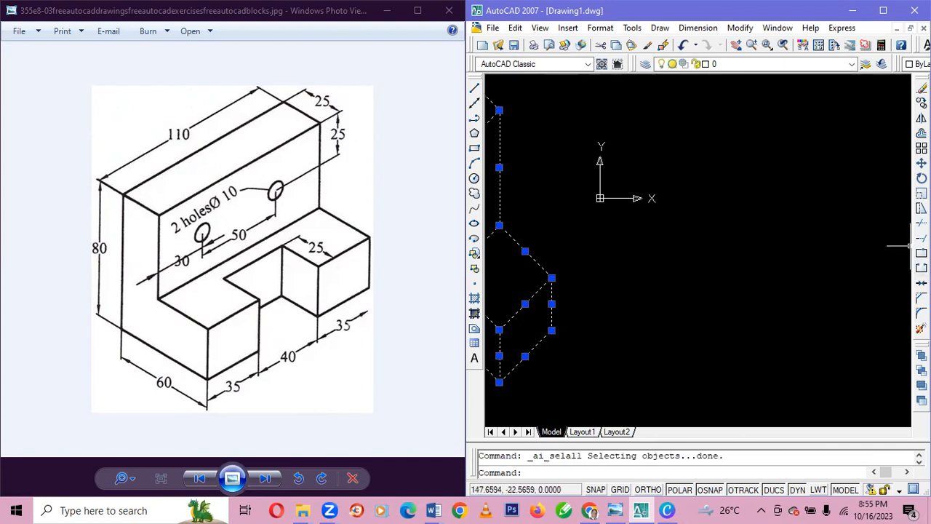
left_click(921, 163)
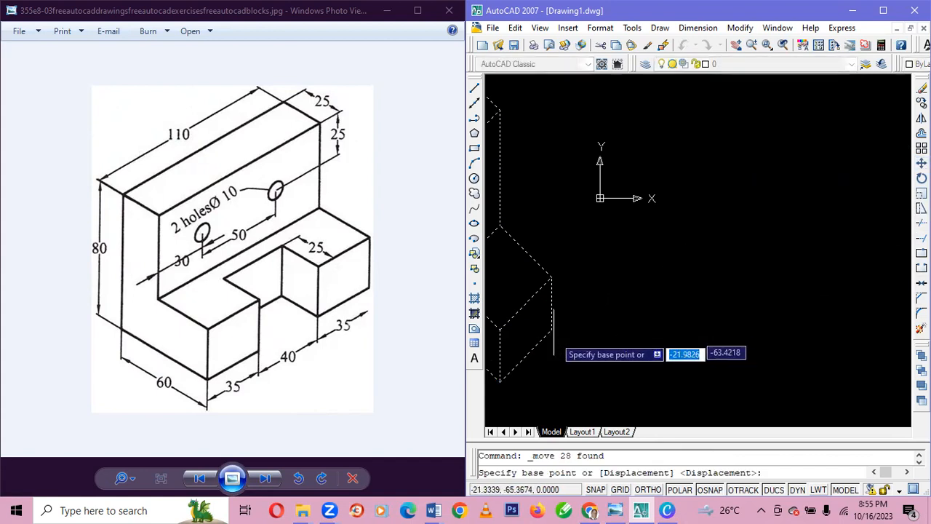
left_click(551, 330)
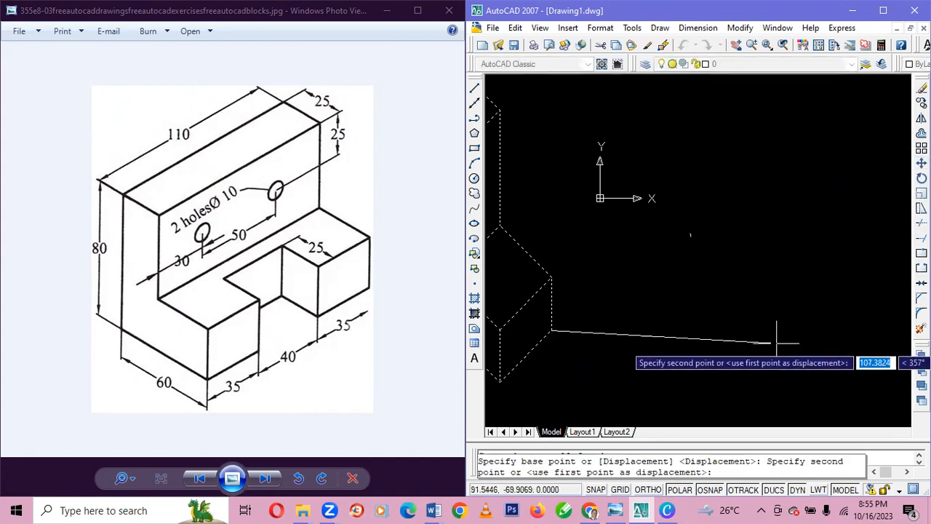
left_click(851, 380)
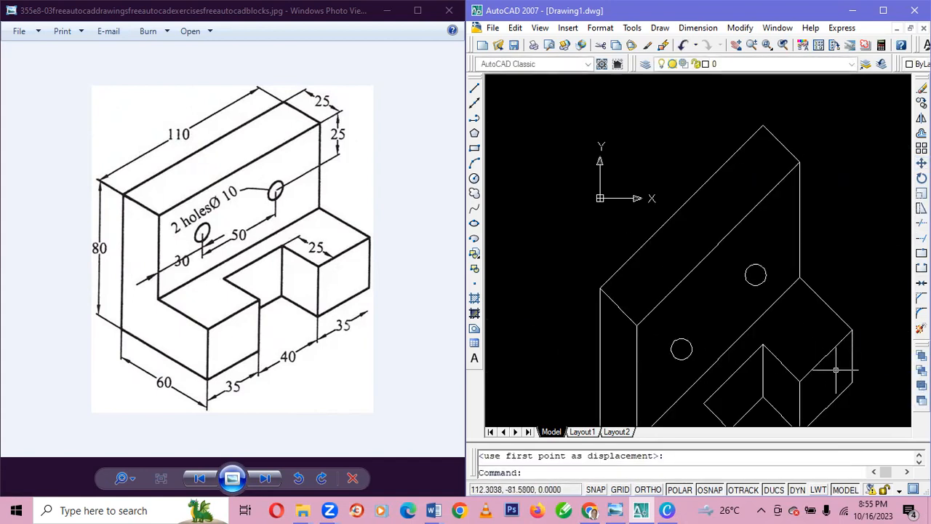
scroll(650, 224, "up", 4)
scroll(657, 227, "down", 2)
scroll(659, 224, "down", 4)
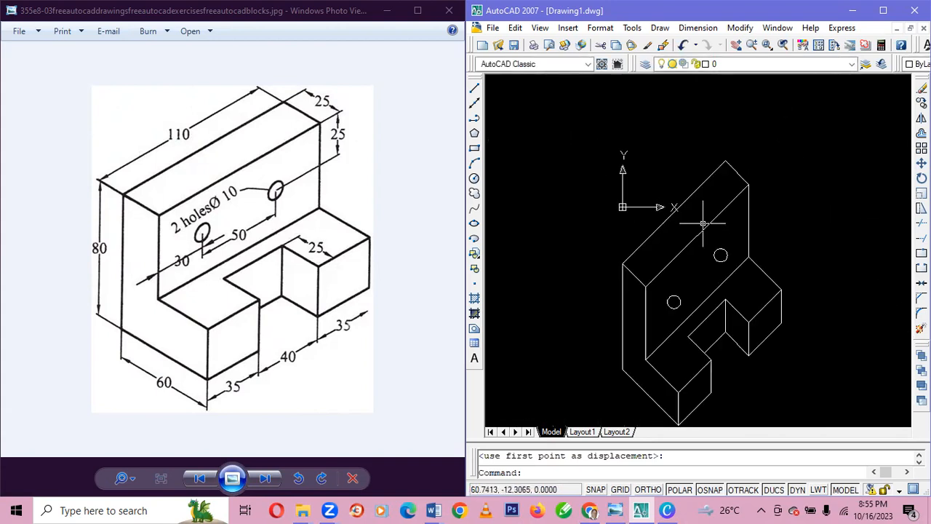
scroll(742, 274, "down", 2)
scroll(715, 254, "up", 3)
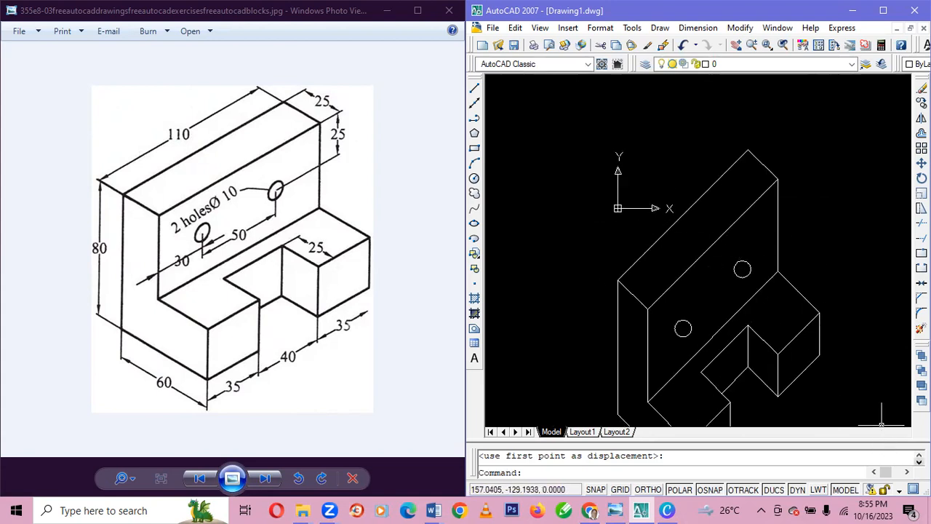
left_click(911, 473)
left_click(919, 456)
left_click(919, 456)
left_click(919, 455)
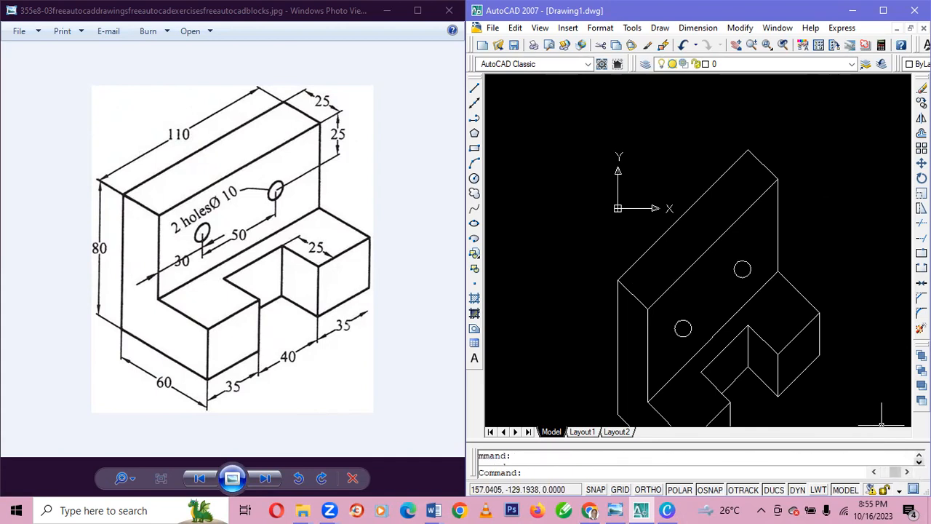
Move the whole drawing about 30 units up and to the right, using the upright plate's upper front right corner as base point.
key("ctrl+a")
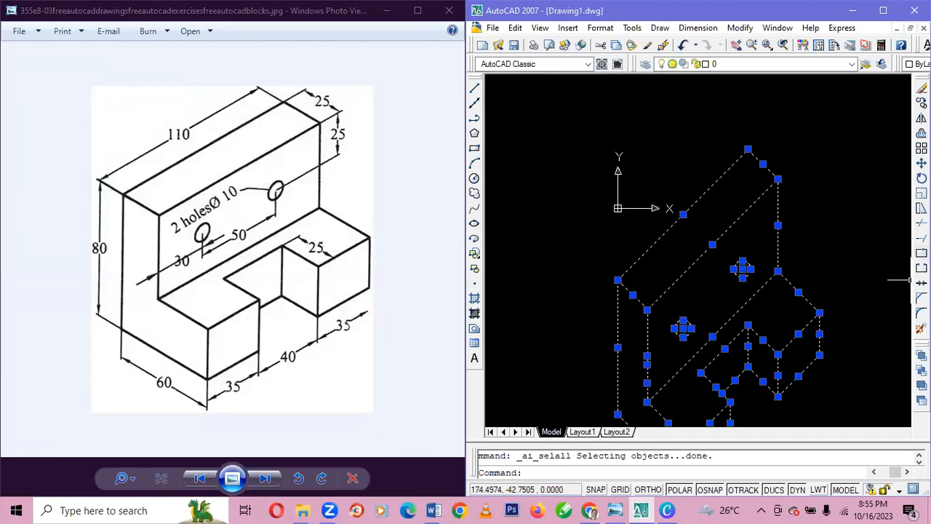
left_click(921, 163)
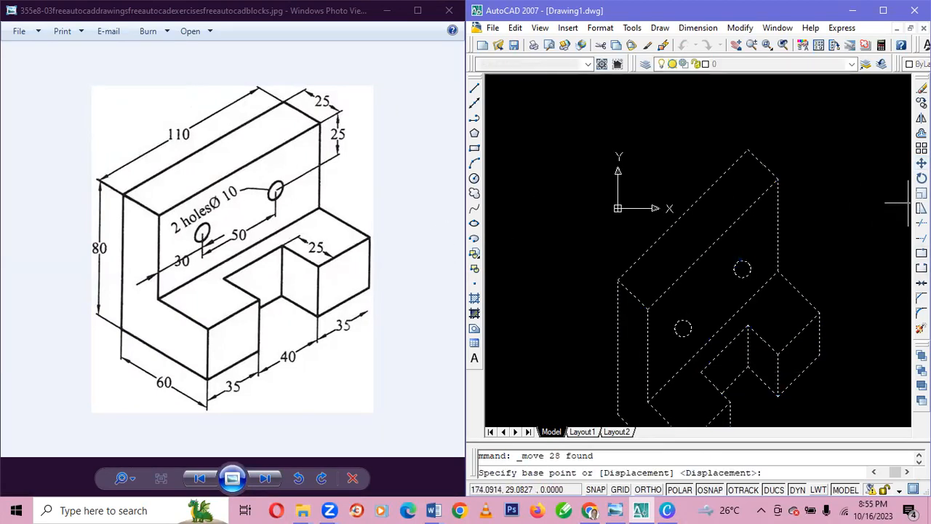
left_click(777, 178)
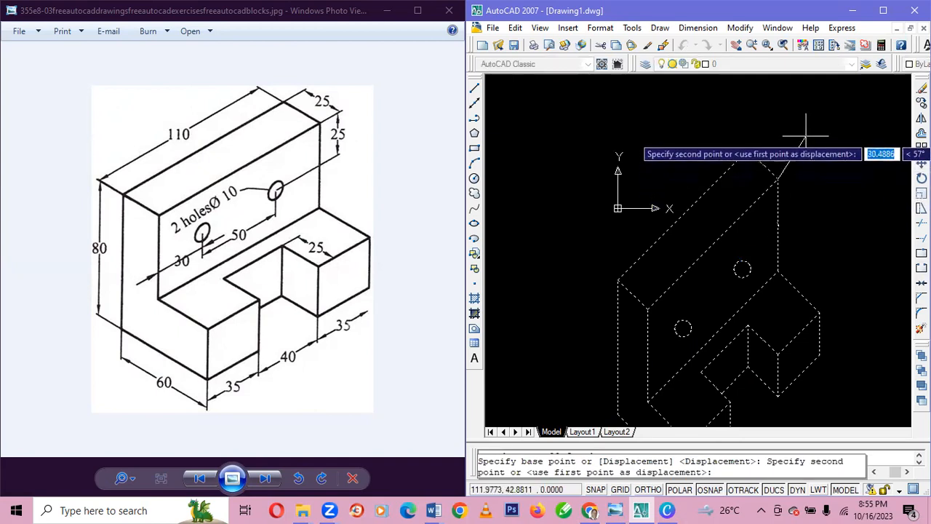
left_click(806, 136)
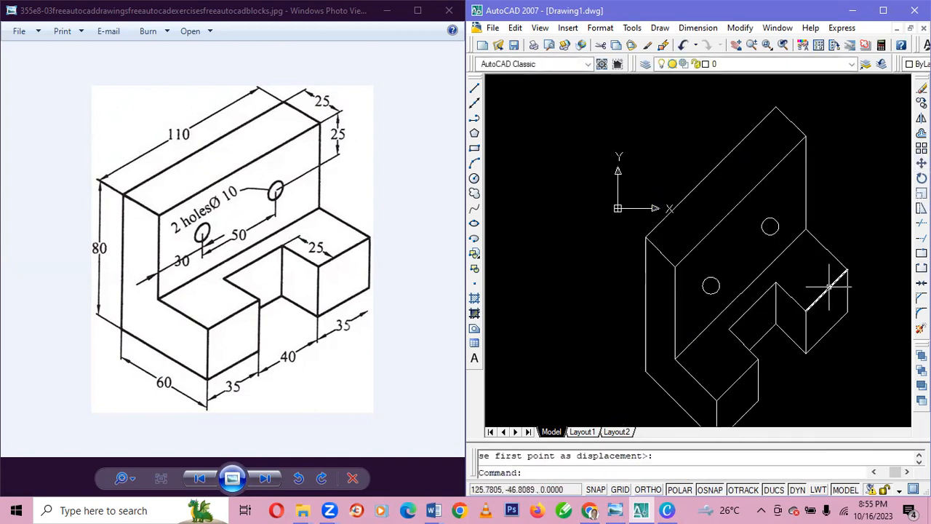
Add an aligned dimension along the lower outer edge of the left front block, placed just below it.
scroll(790, 326, "down", 2)
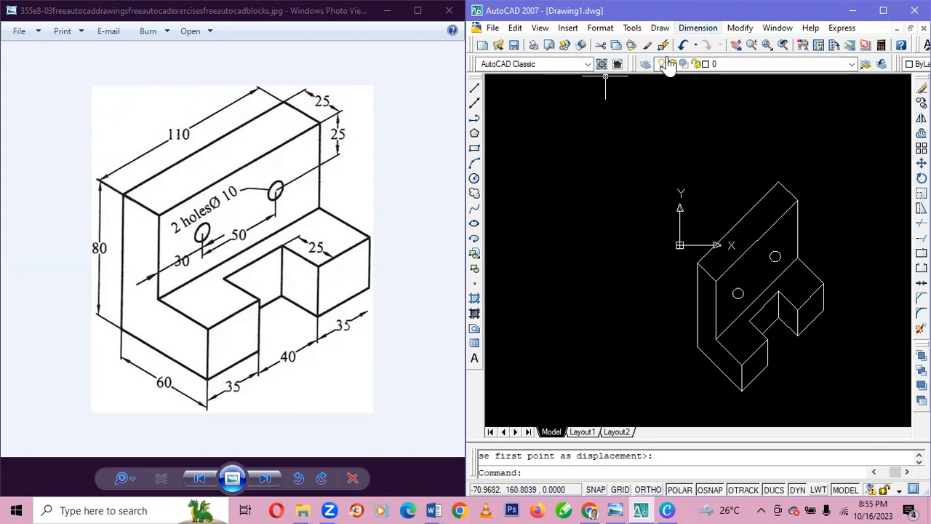
left_click(698, 27)
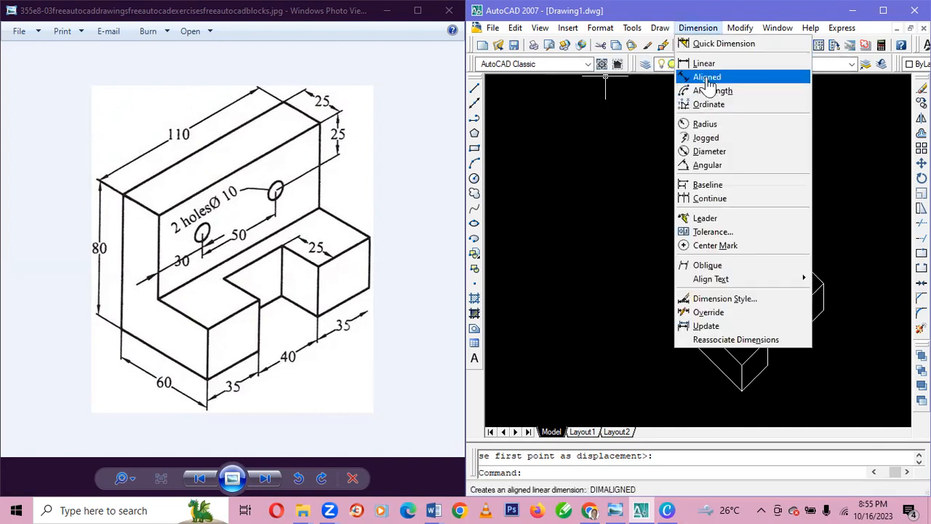
left_click(707, 77)
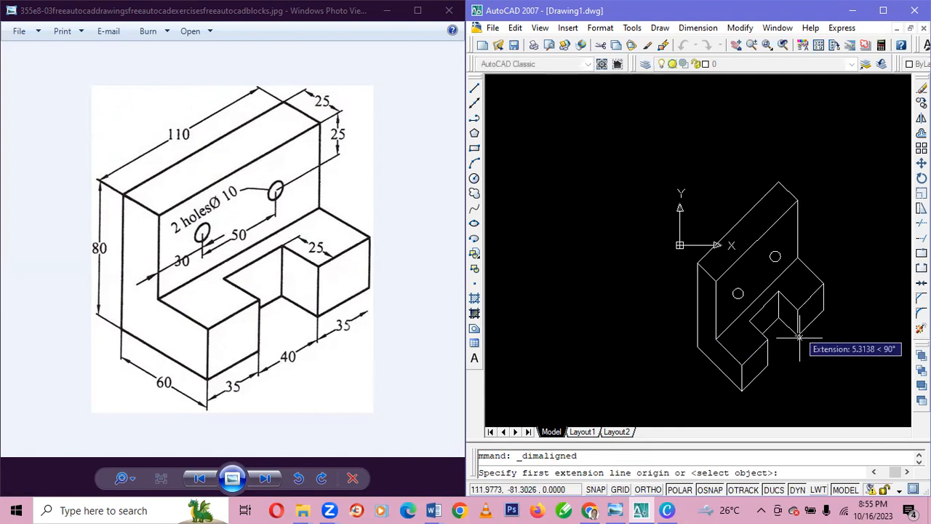
left_click(742, 391)
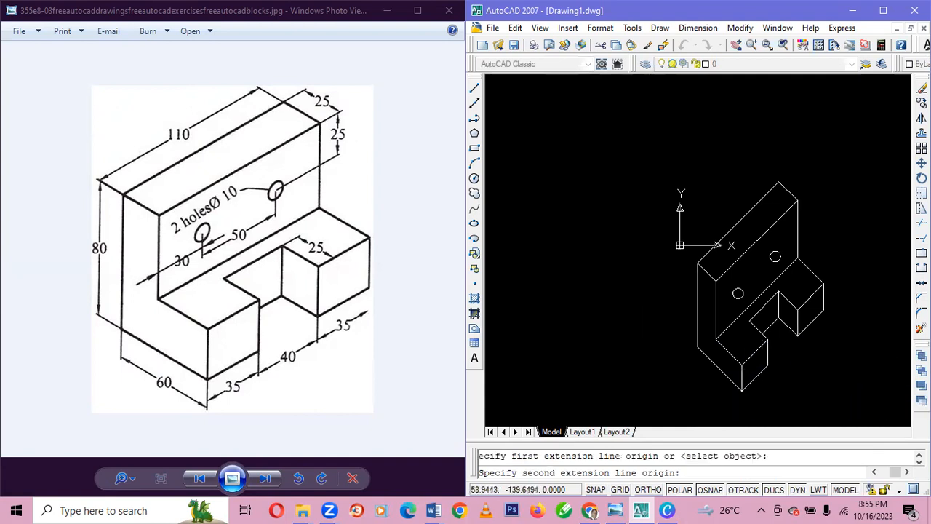
left_click(768, 366)
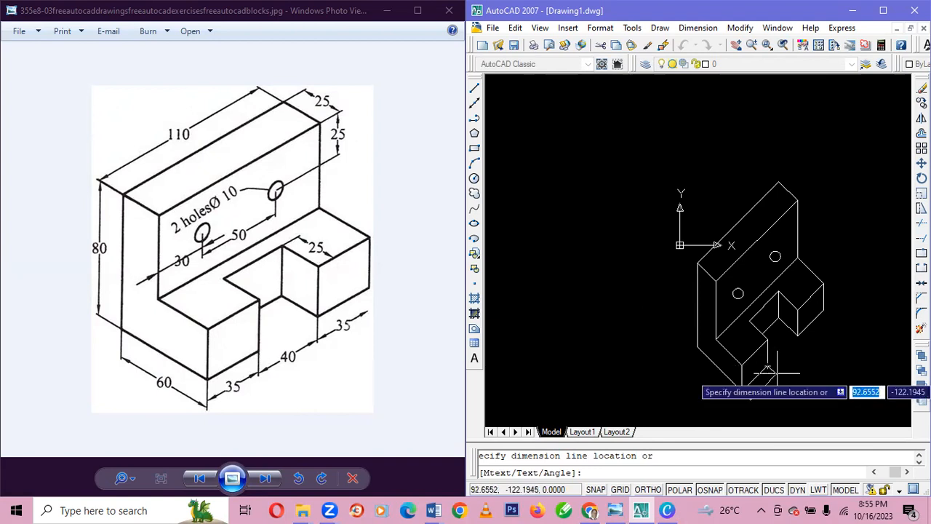
left_click(770, 383)
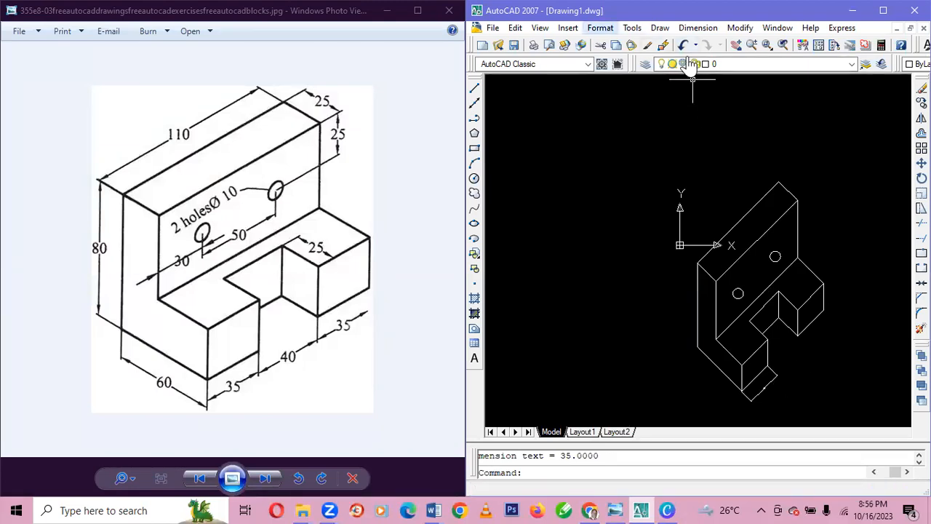
Modify the Standard dimension style, setting both the arrow size and the text height to 4.
left_click(600, 27)
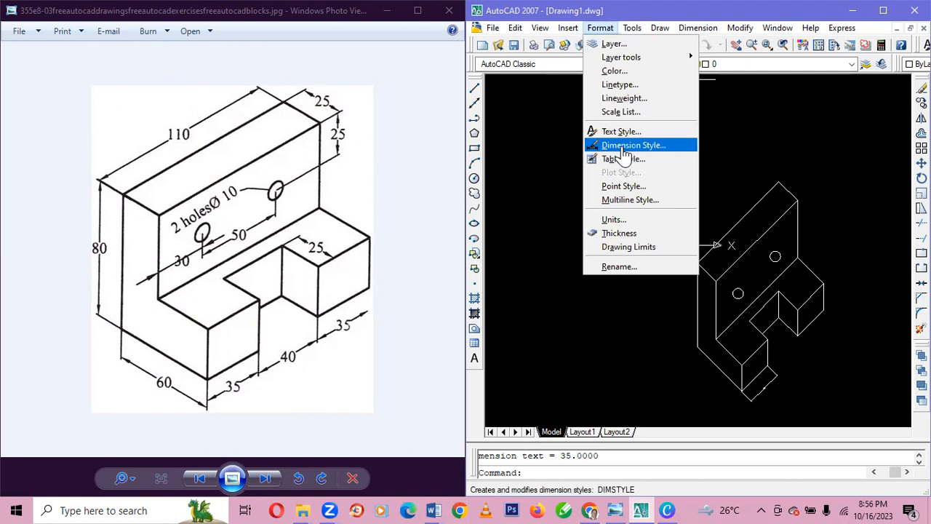
left_click(624, 145)
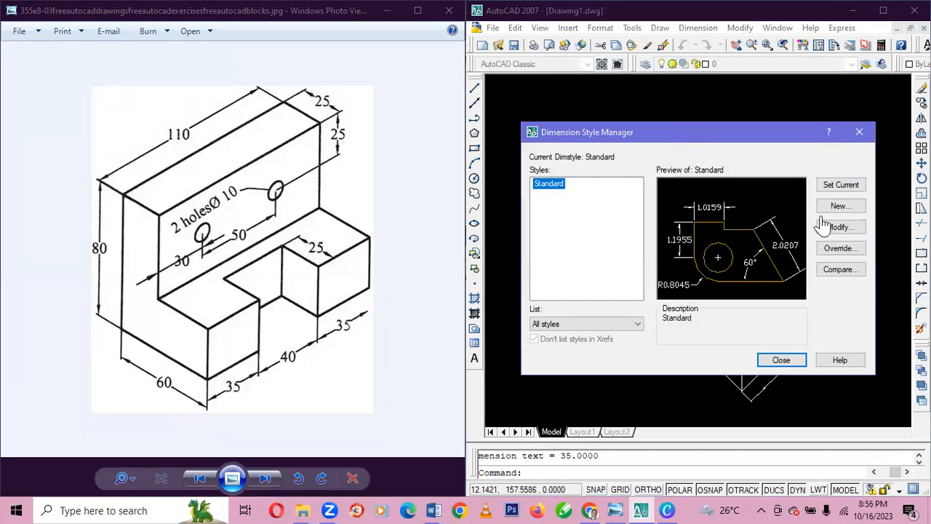
left_click(837, 228)
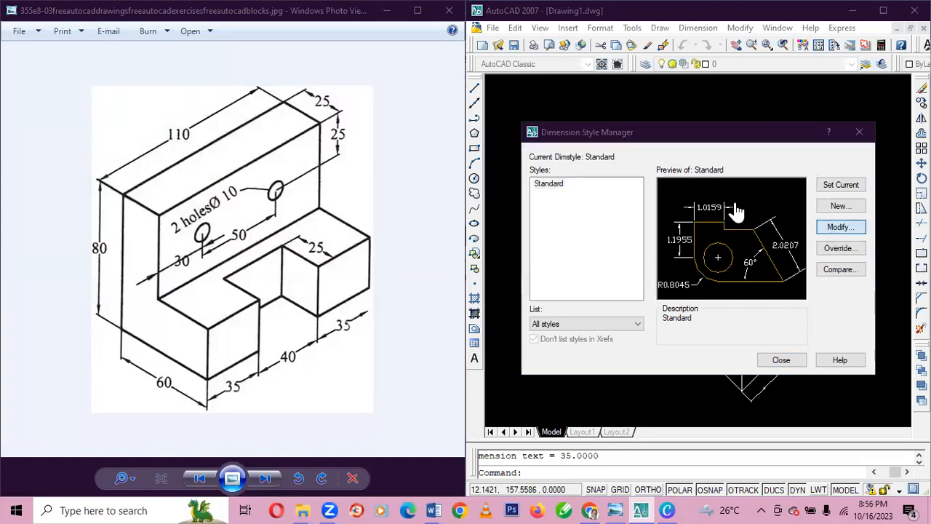
left_click(850, 232)
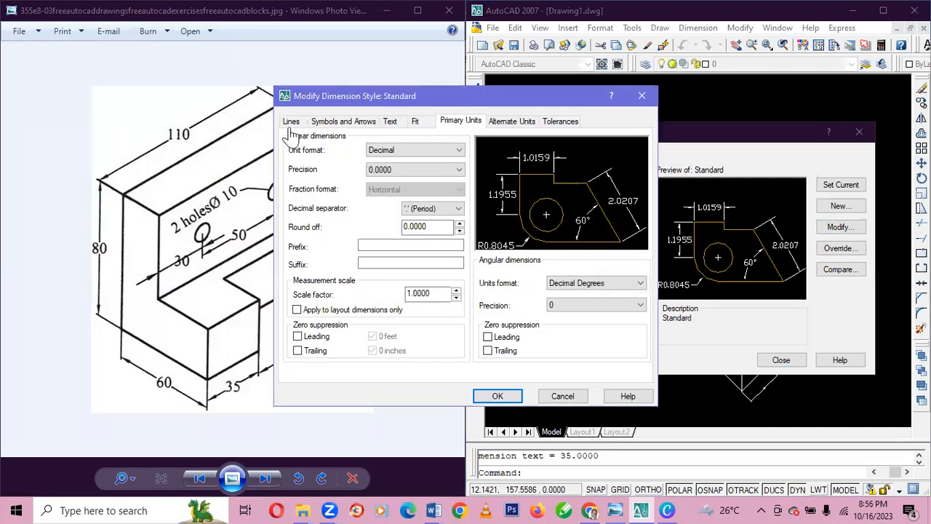
left_click(352, 122)
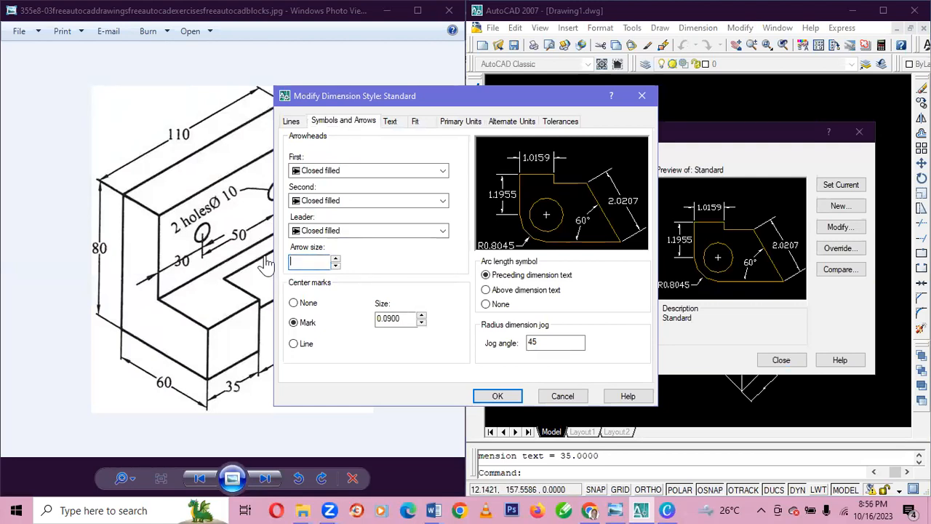
left_click(391, 123)
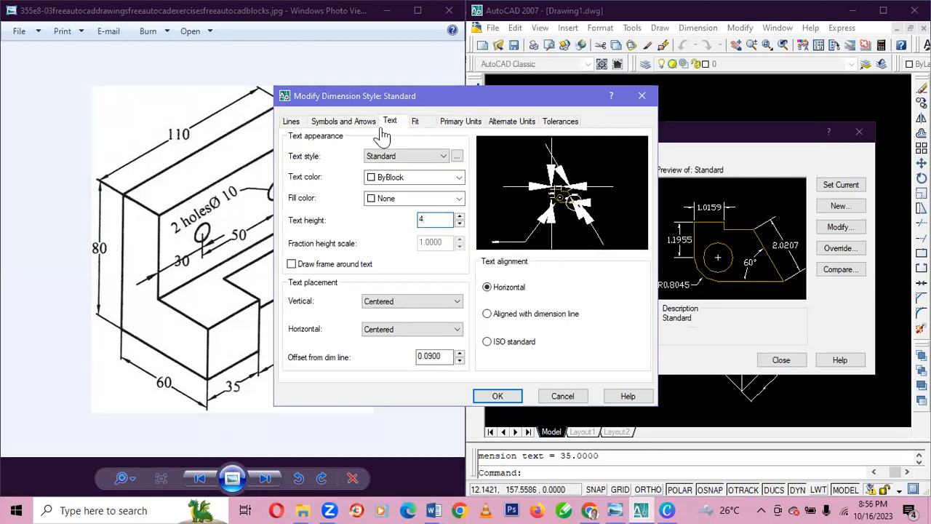
Set the Standard style's linear dimension precision to 0 and apply the dimension style changes.
left_click(451, 123)
left_click(419, 170)
left_click(371, 182)
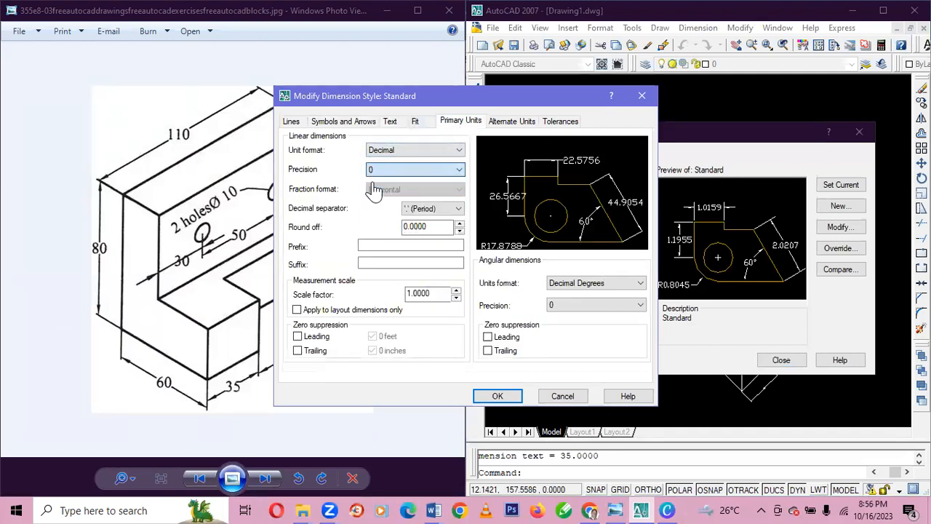
left_click(498, 397)
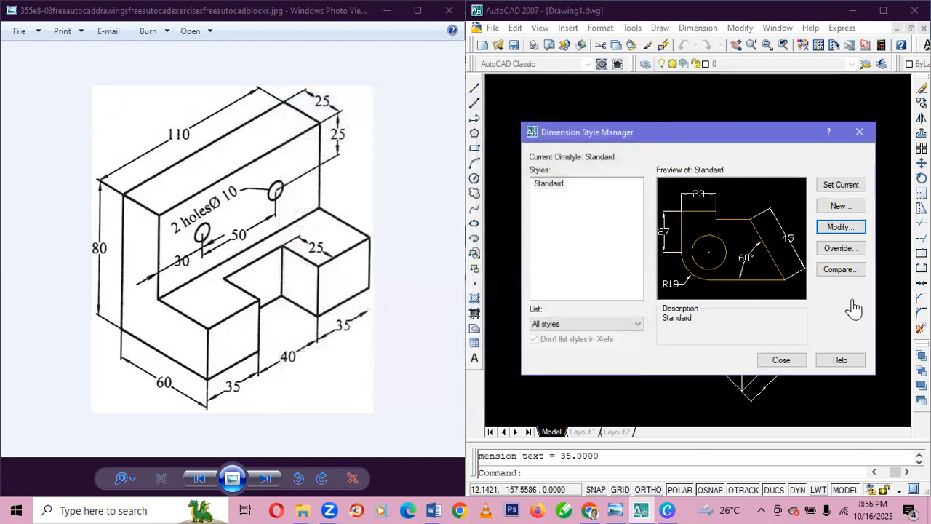
left_click(780, 360)
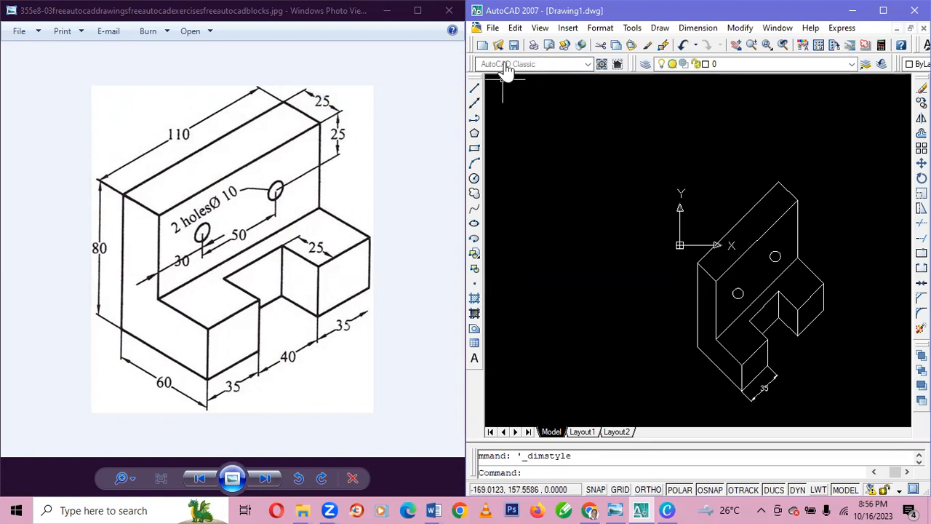
Add an aligned dimension across the front notch opening, between the lower corners of the two front blocks.
left_click(697, 29)
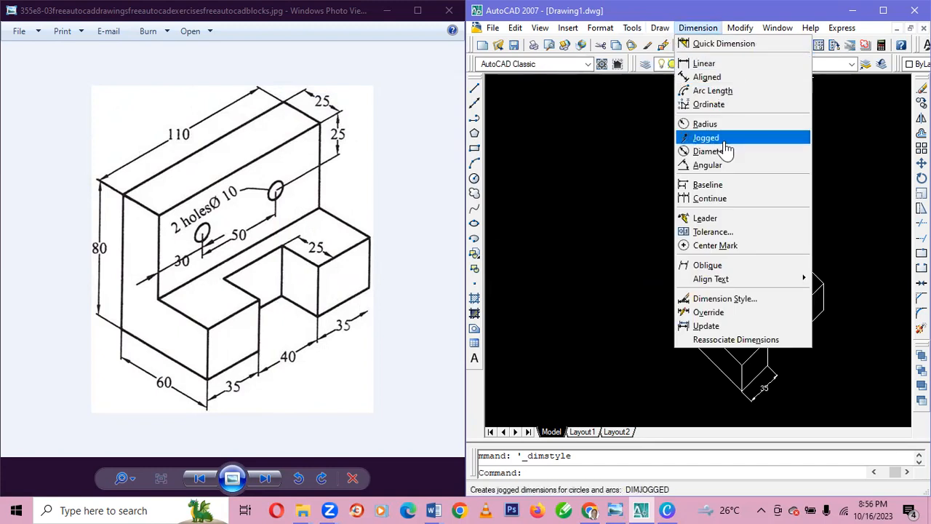
left_click(707, 77)
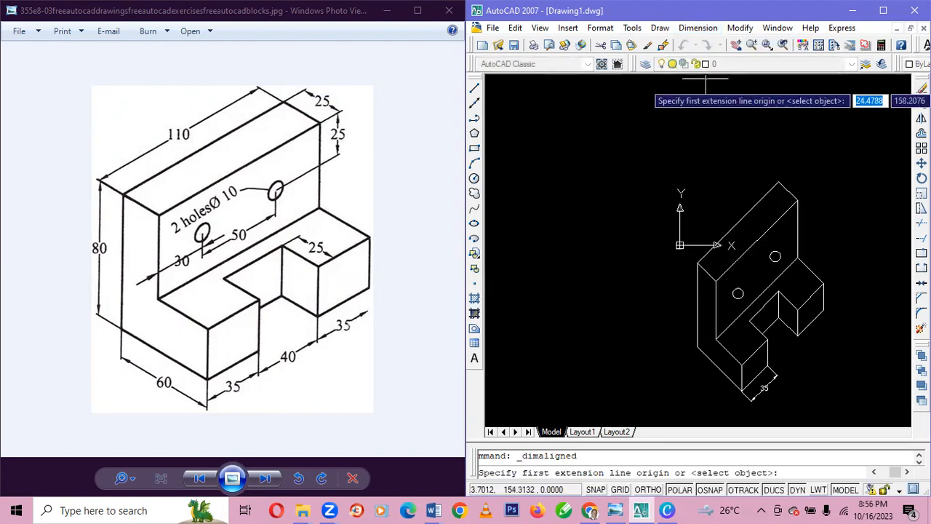
left_click(771, 373)
left_click(797, 336)
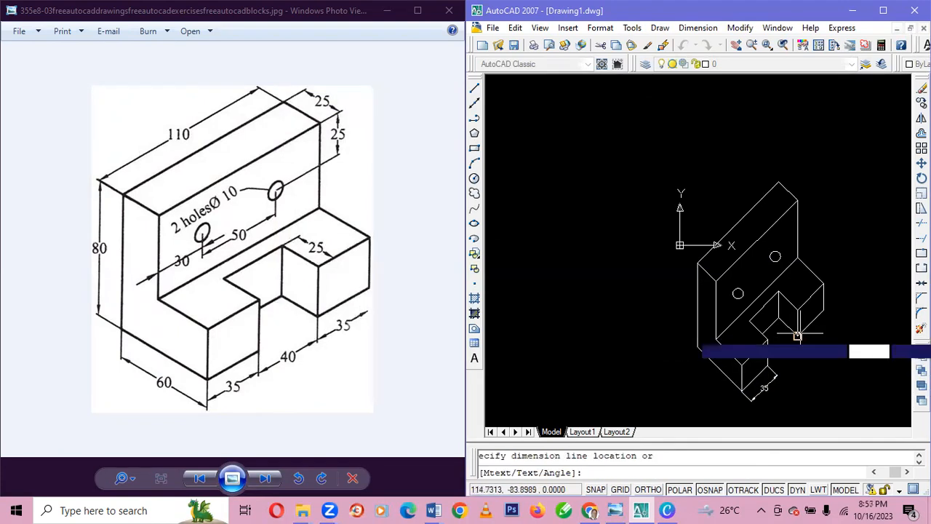
left_click(809, 342)
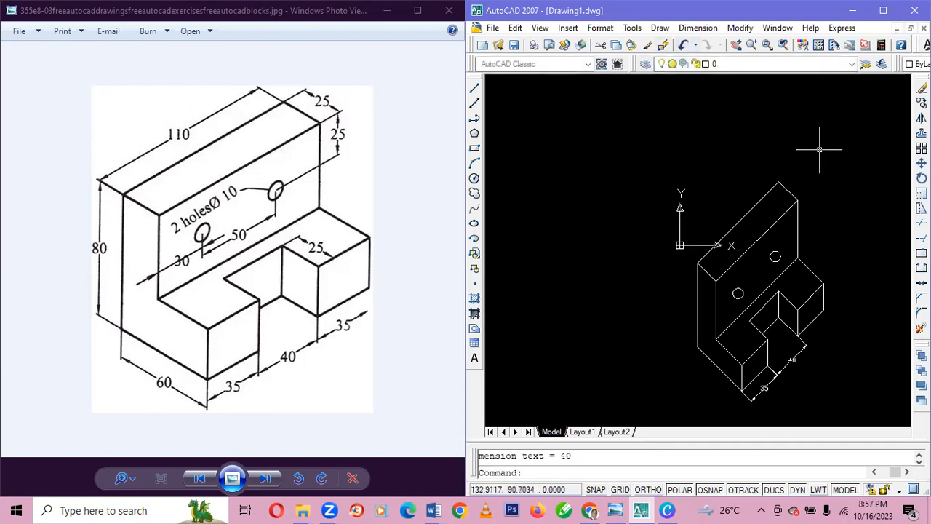
Add an aligned dimension along the lower outer edge of the right front block, in line with the notch dimension.
left_click(698, 27)
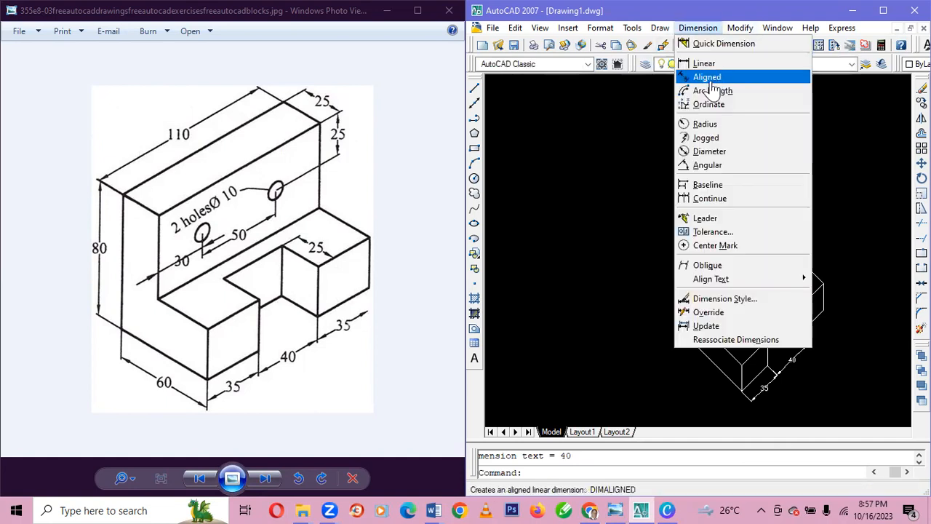
left_click(706, 77)
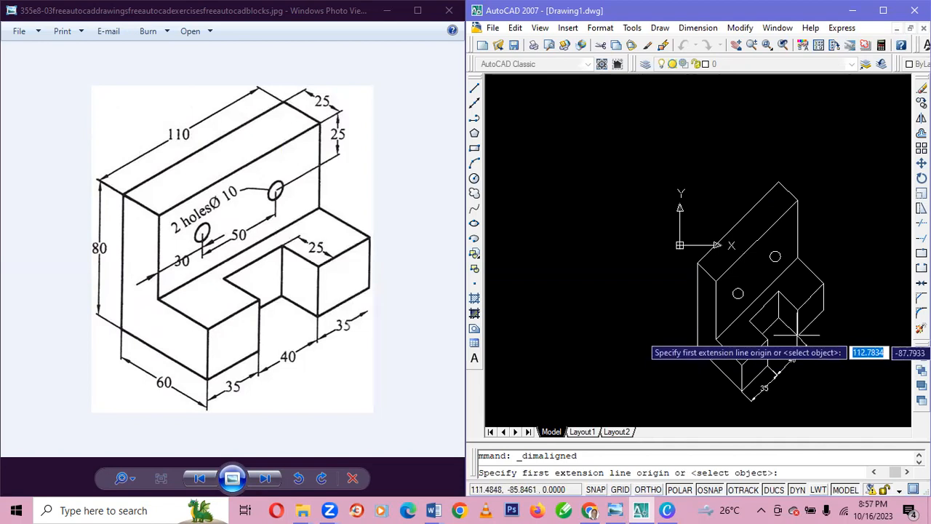
left_click(769, 339)
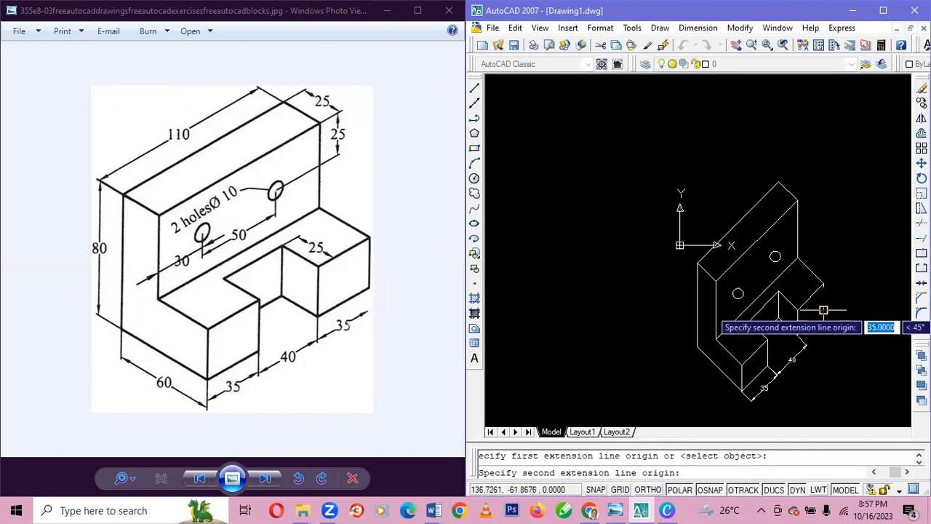
left_click(823, 312)
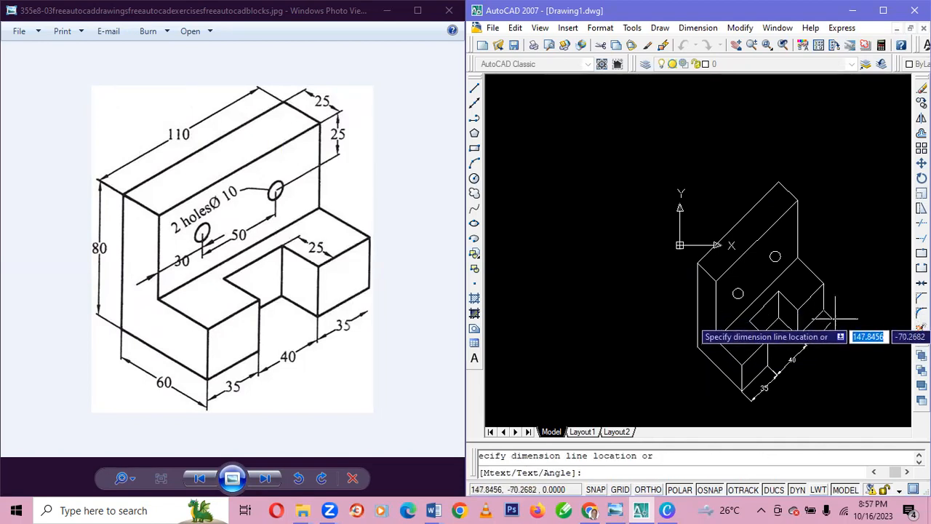
left_click(830, 320)
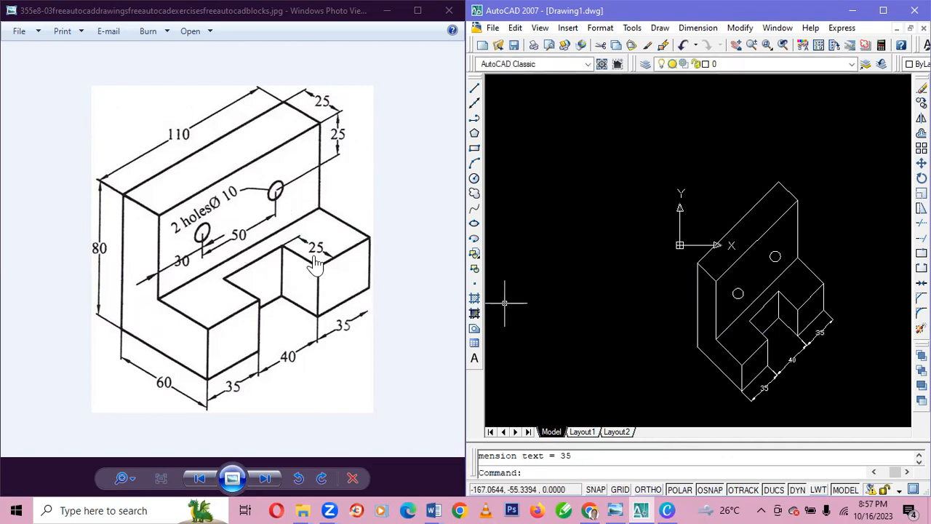
Add an aligned dimension for the notch depth along the right block's top inner edge, placed on its top face.
left_click(697, 27)
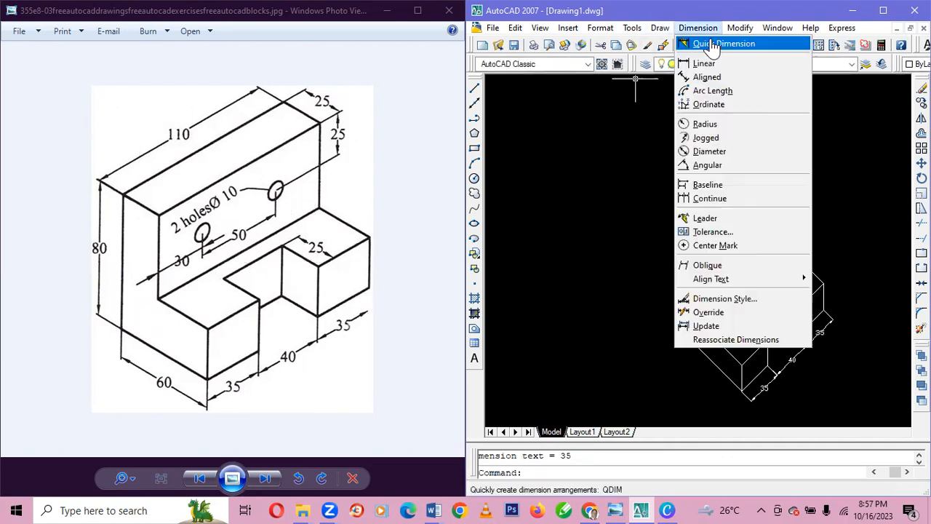
left_click(709, 77)
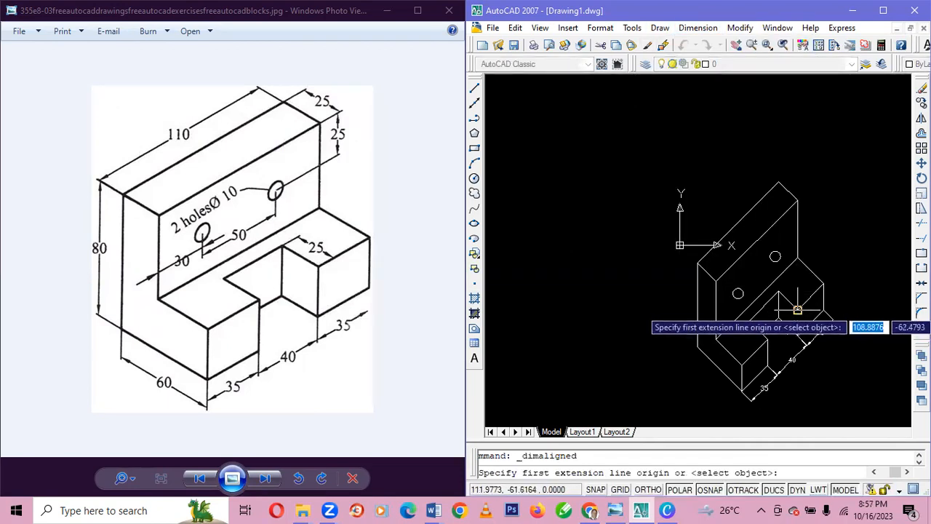
left_click(798, 309)
left_click(824, 285)
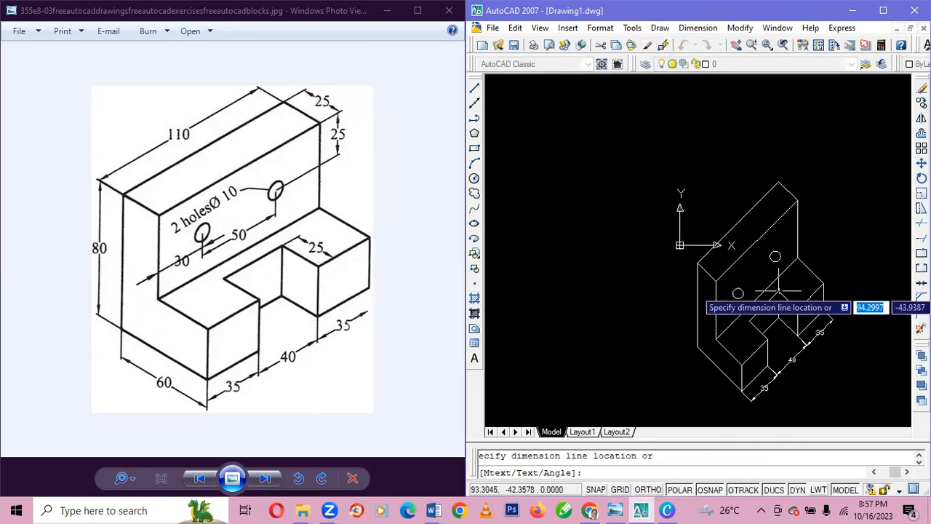
left_click(785, 284)
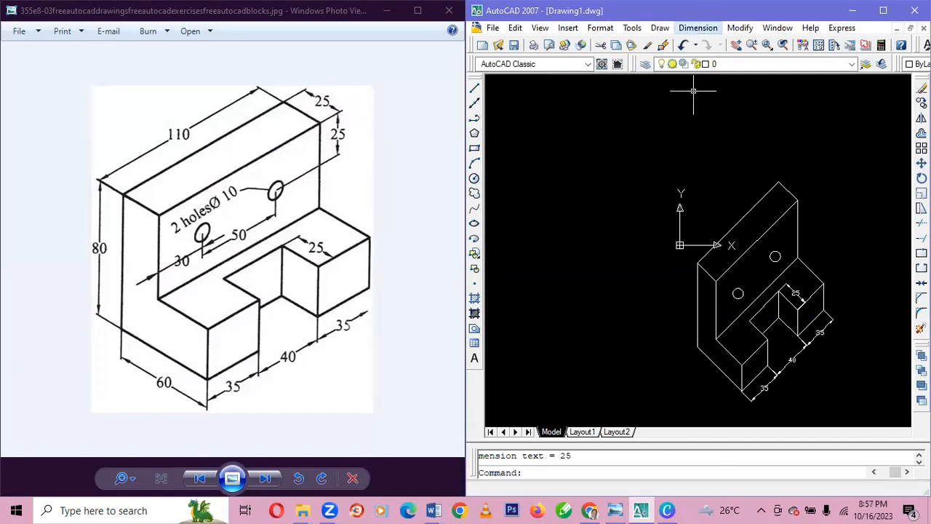
Add an aligned dimension for the bracket's overall height along the rear left vertical edge, placed to its left.
left_click(697, 28)
left_click(705, 79)
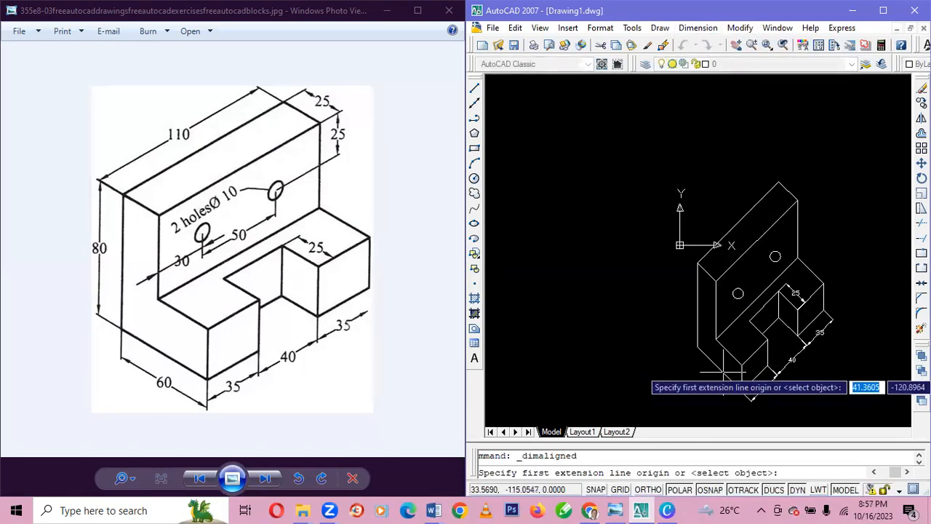
left_click(698, 348)
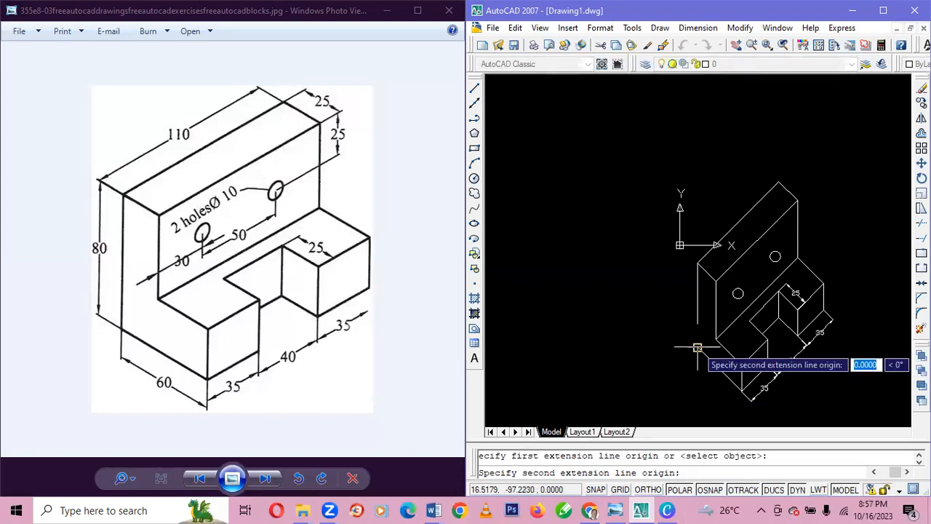
left_click(697, 263)
left_click(675, 262)
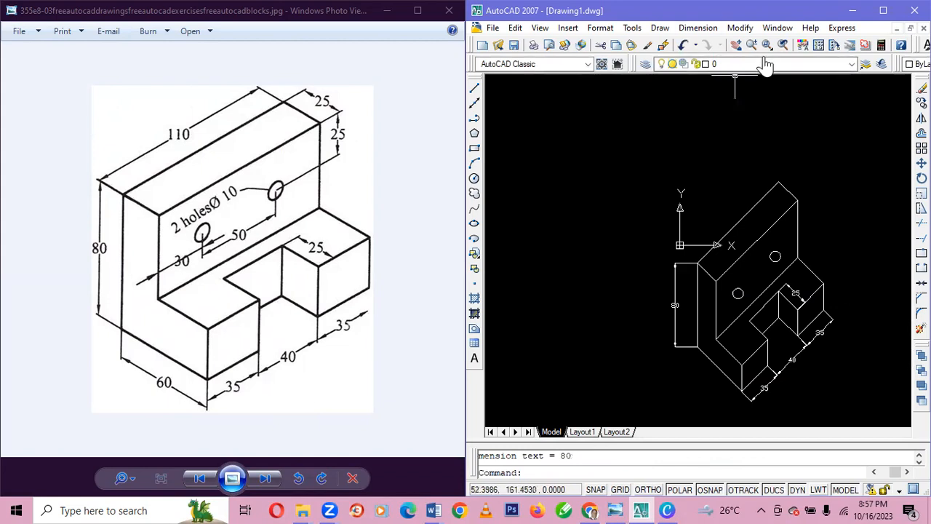
Add an aligned dimension for the base's overall depth along its lower left edge, placed outside the bracket.
left_click(697, 27)
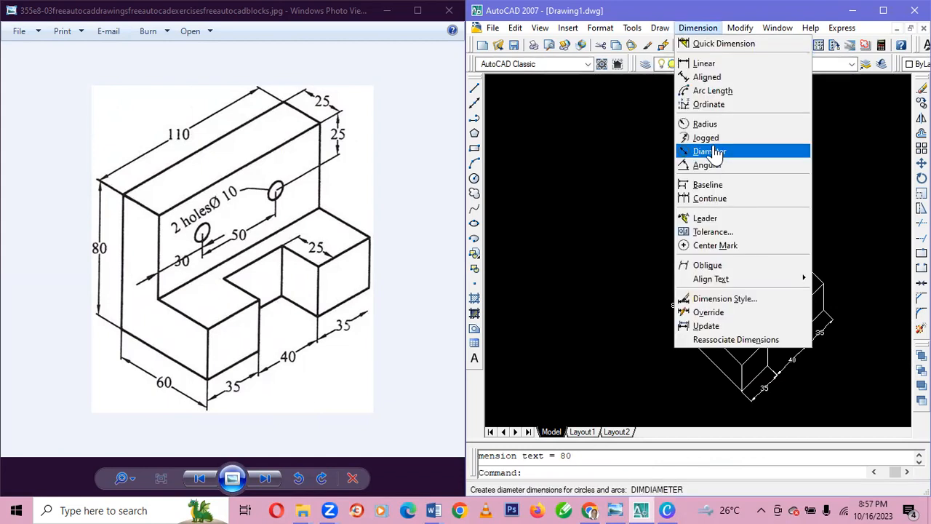
left_click(706, 77)
left_click(741, 386)
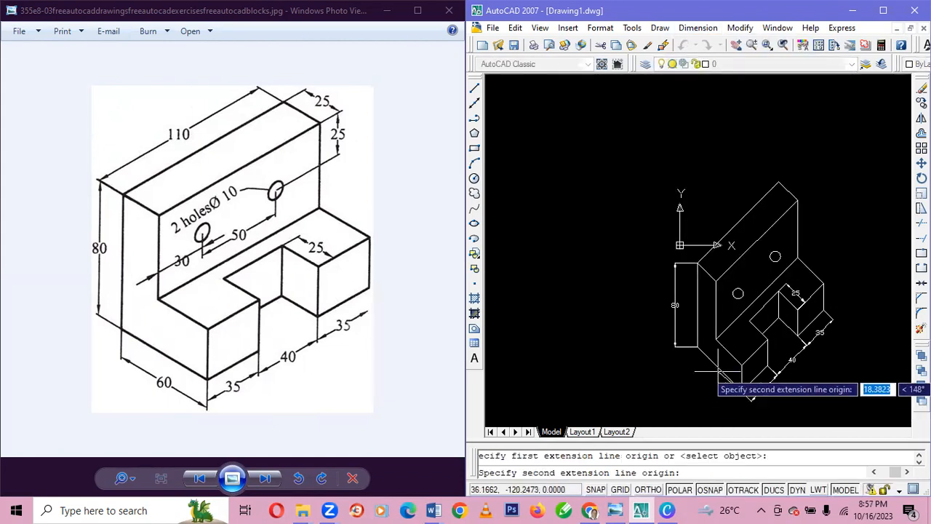
left_click(697, 347)
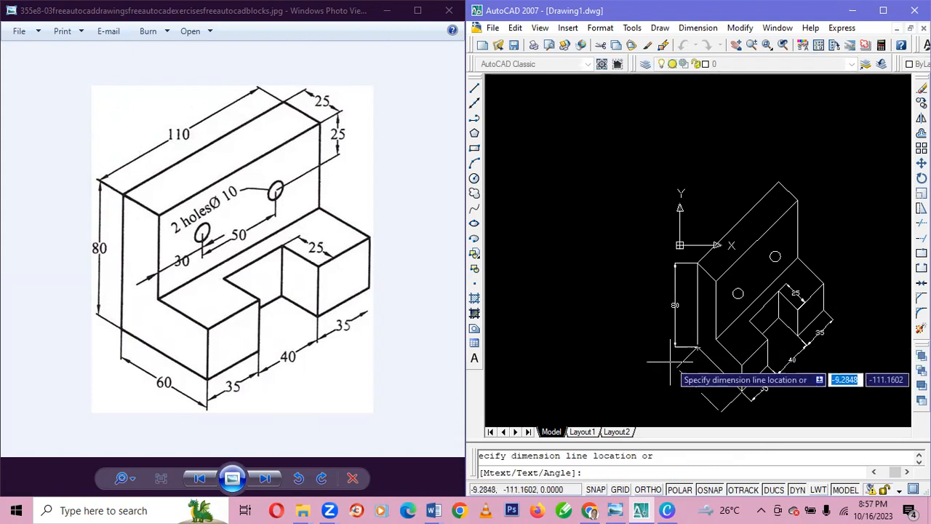
left_click(670, 357)
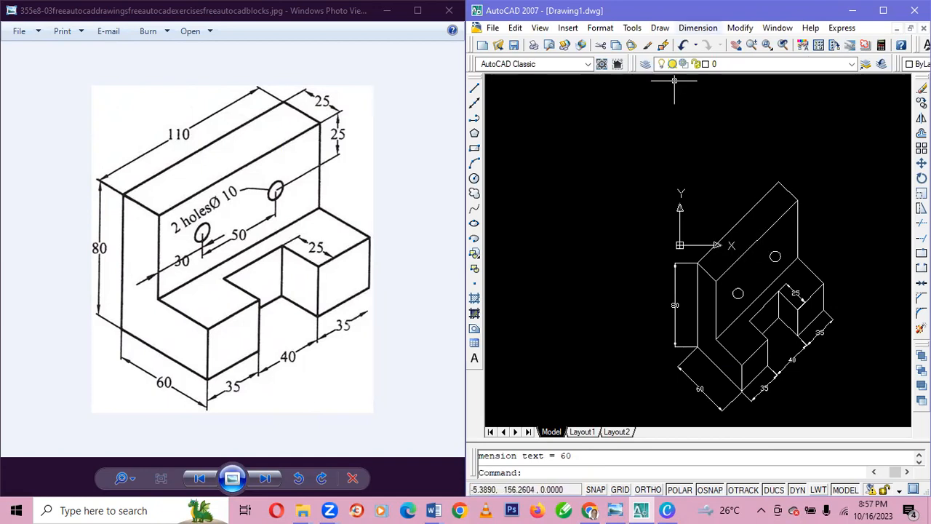
Add an aligned dimension for the upright's thickness along the short upper right edge of its top face, placed beyond the edge.
left_click(702, 28)
left_click(711, 78)
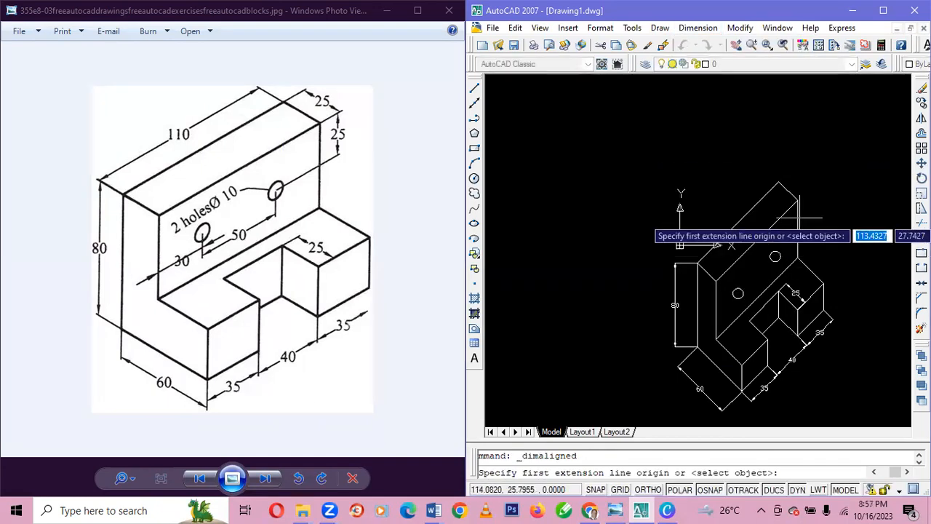
left_click(778, 183)
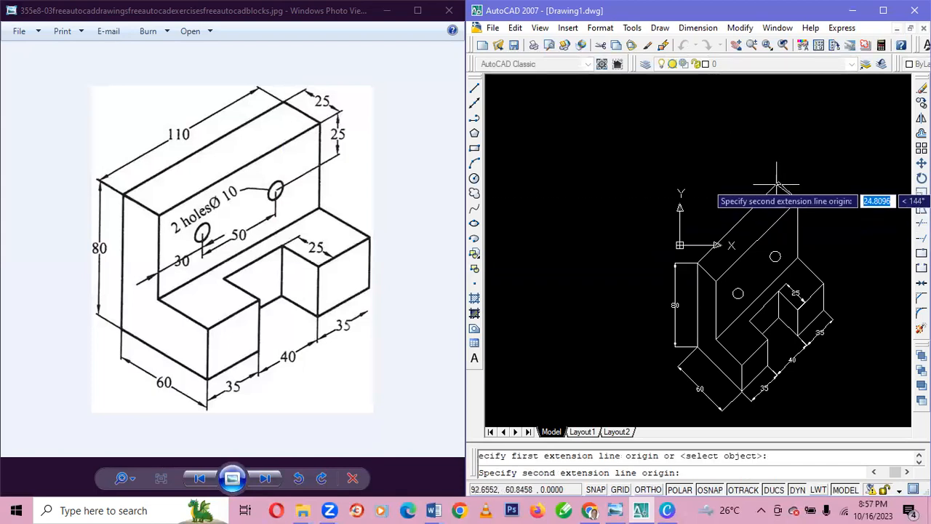
left_click(798, 200)
left_click(786, 148)
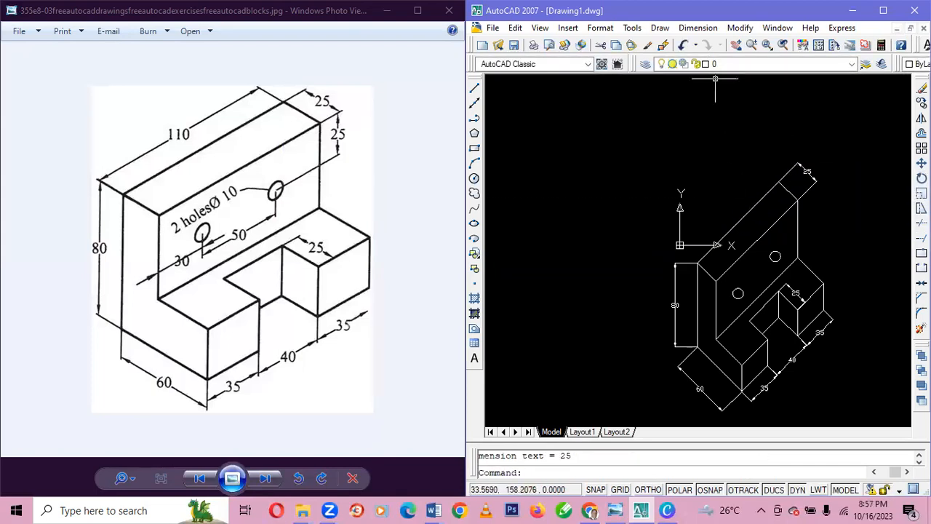
Add a radius dimension to the upper right hole on the upright's front face, with the text above the hole.
left_click(698, 27)
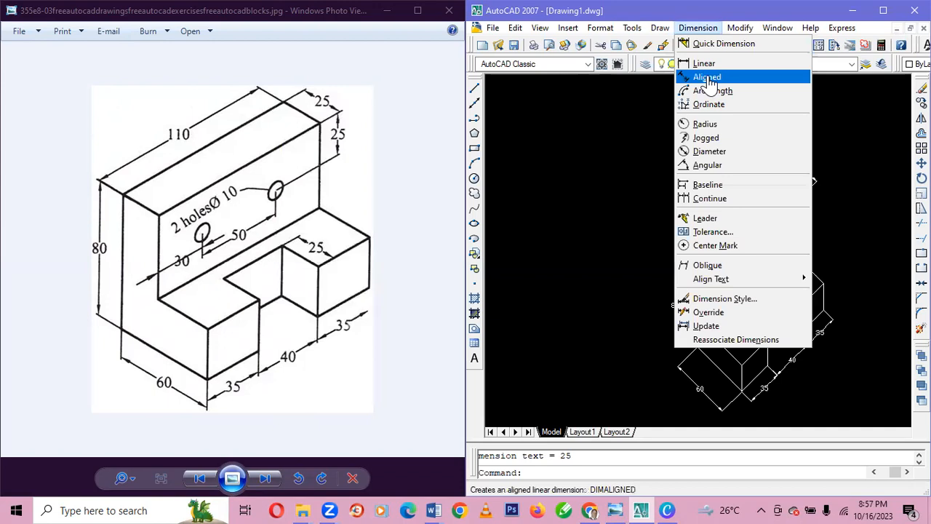
left_click(707, 77)
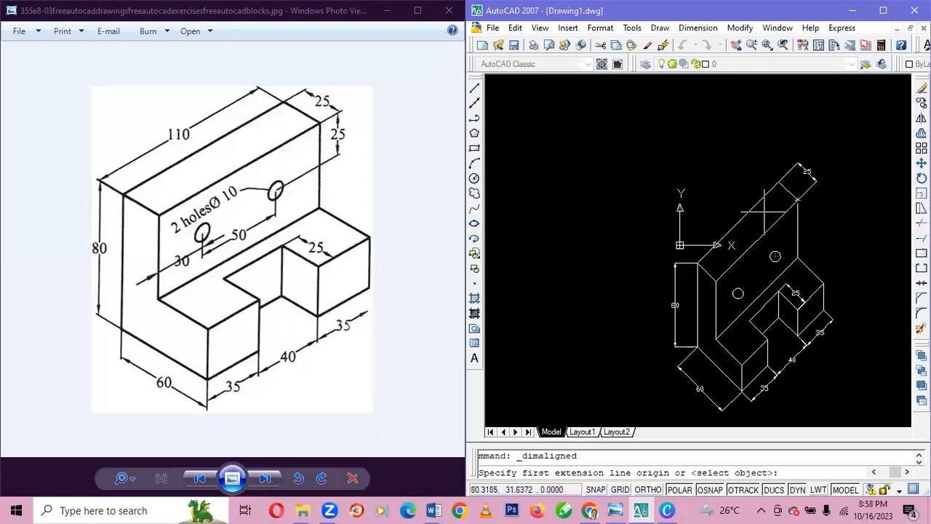
left_click(698, 28)
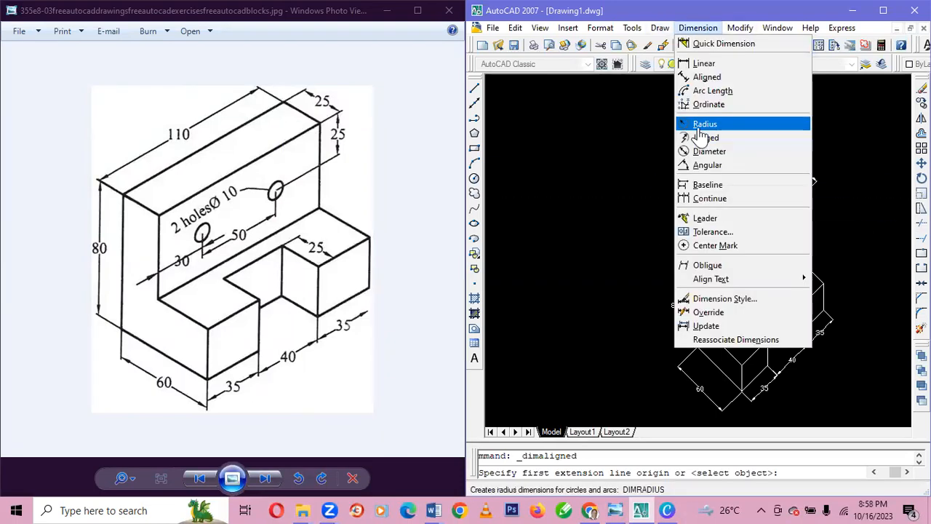
left_click(700, 126)
left_click(774, 251)
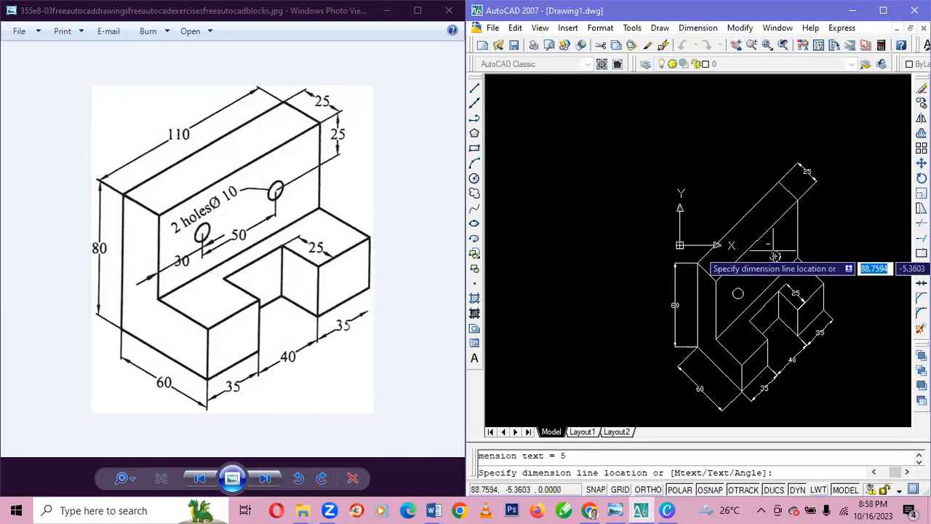
left_click(785, 236)
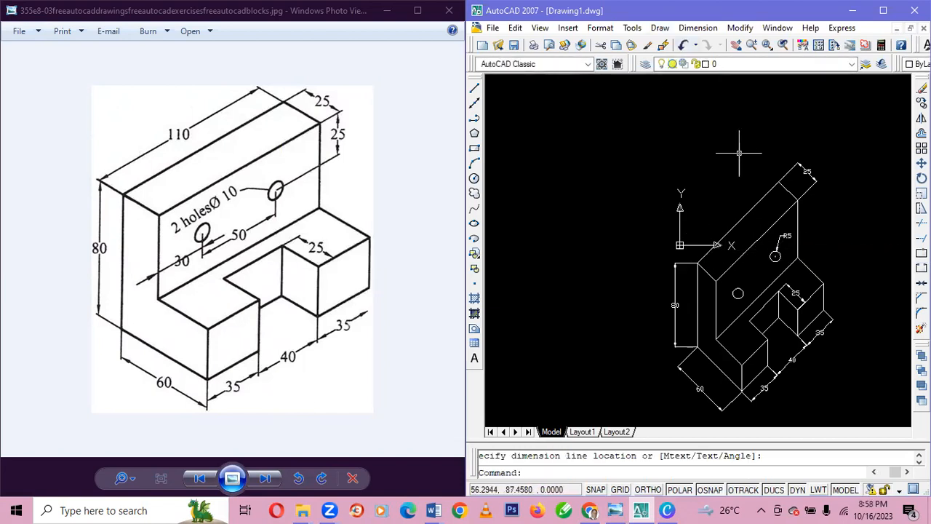
Move the whole drawing with its dimensions straight up, using the upright's top right front corner as base point.
scroll(739, 153, "down", 2)
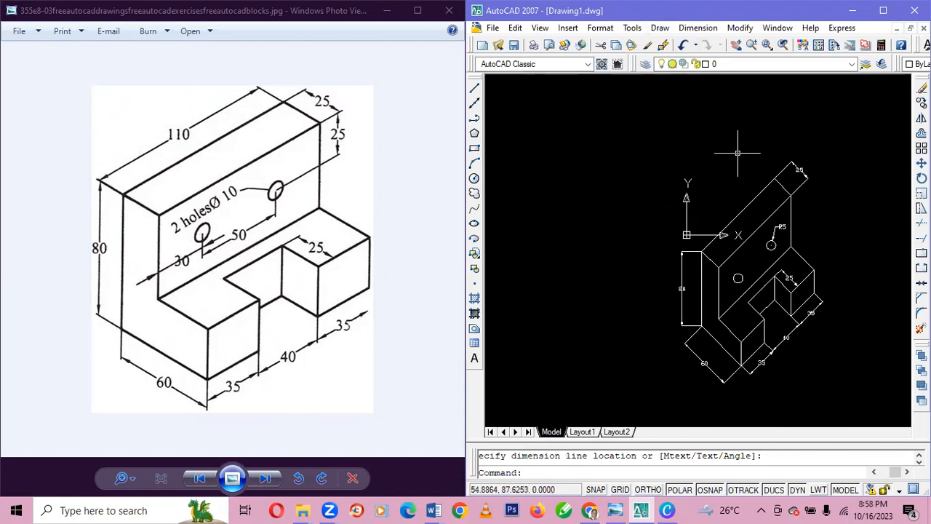
scroll(751, 159, "up", 2)
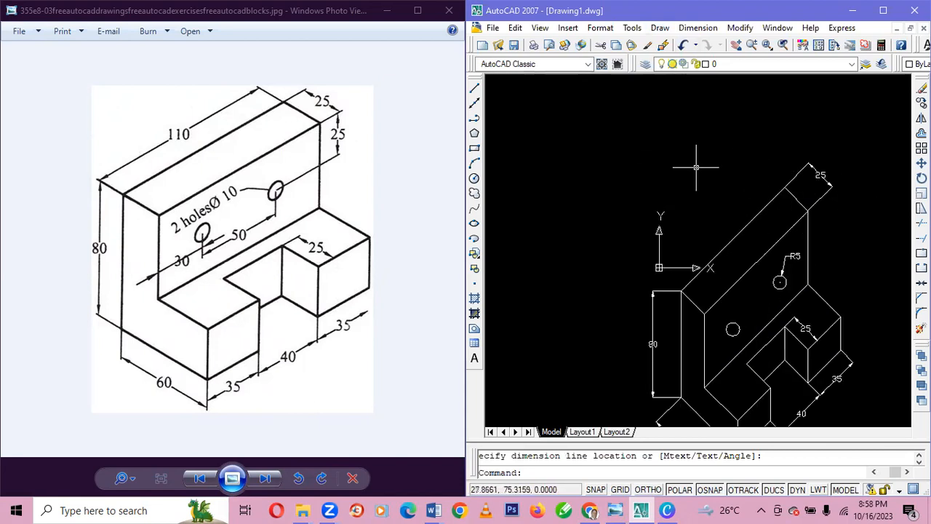
key("ctrl+a")
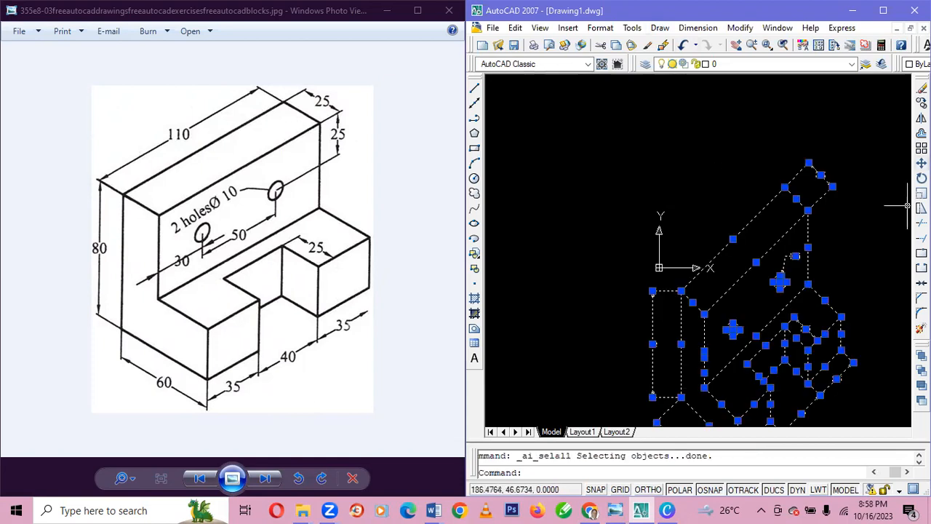
right_click(920, 148)
left_click(743, 167)
left_click(921, 163)
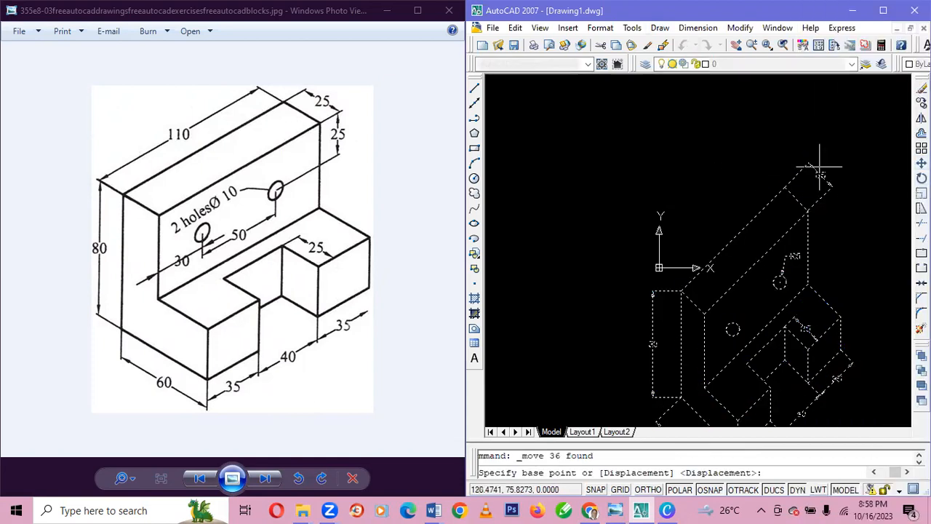
left_click(808, 211)
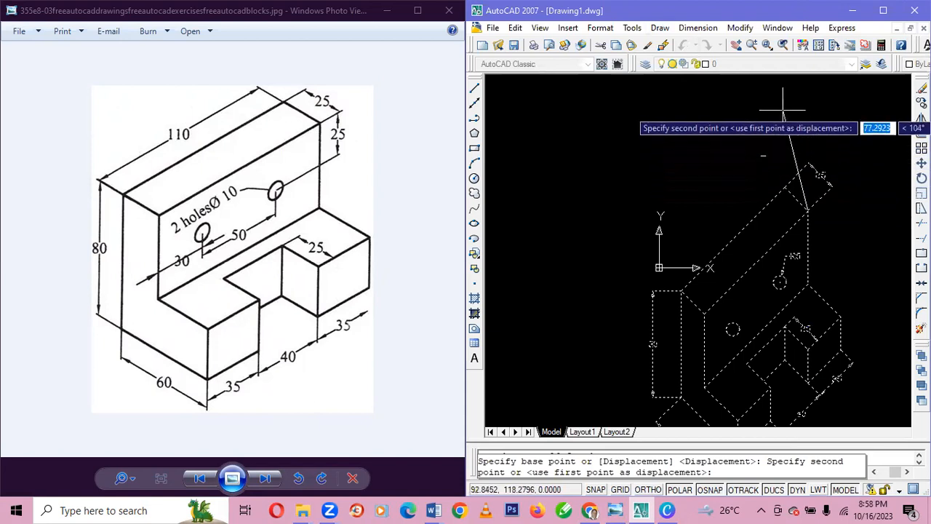
left_click(808, 115)
scroll(807, 145, "up", 8)
scroll(806, 193, "down", 6)
scroll(807, 193, "up", 2)
scroll(826, 189, "down", 2)
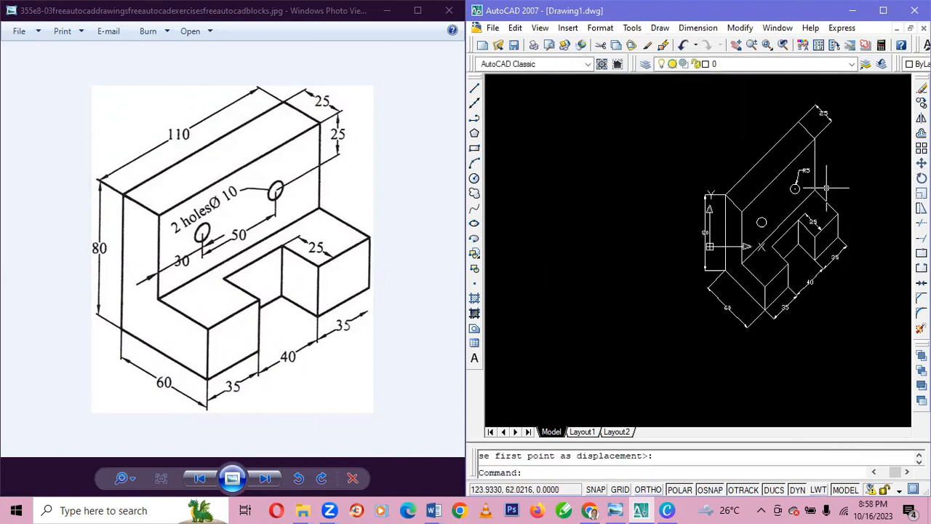
scroll(826, 189, "up", 1)
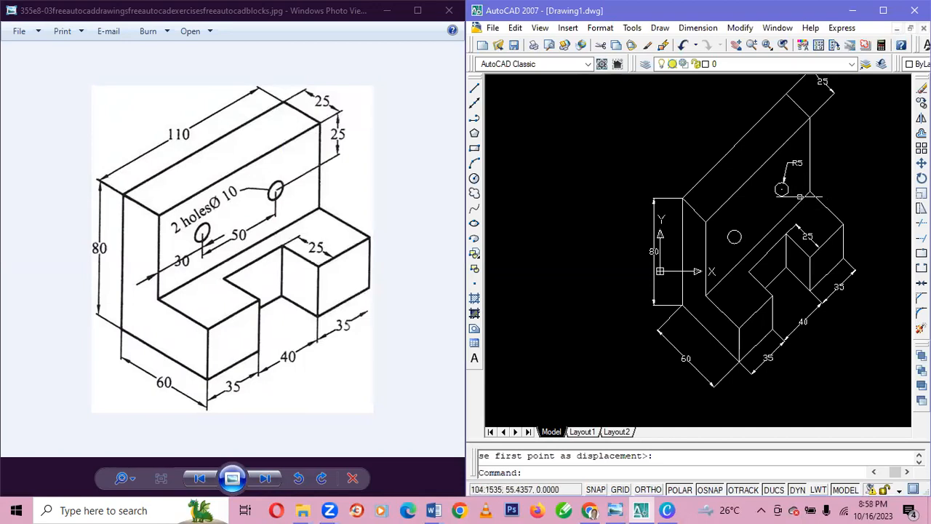
Start a gradient fill and set its single color to yellow, index color 50.
left_click(474, 320)
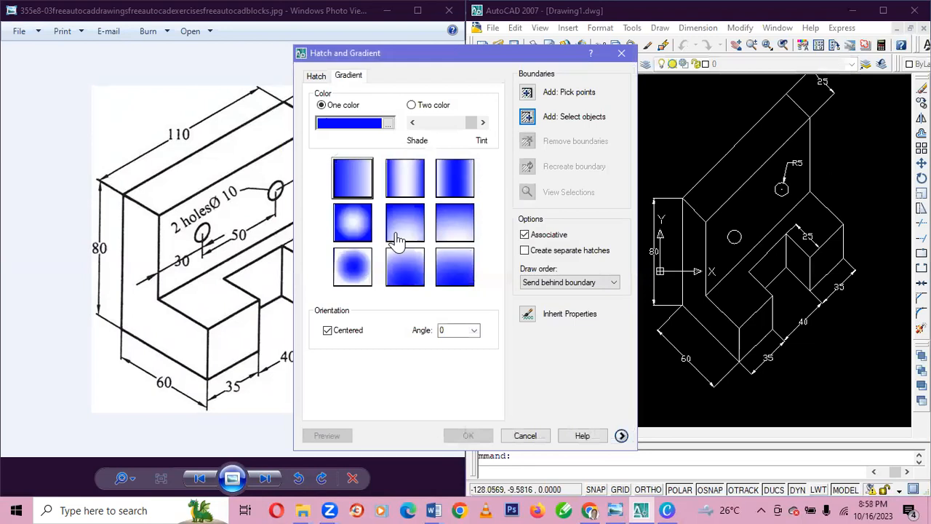
left_click(390, 125)
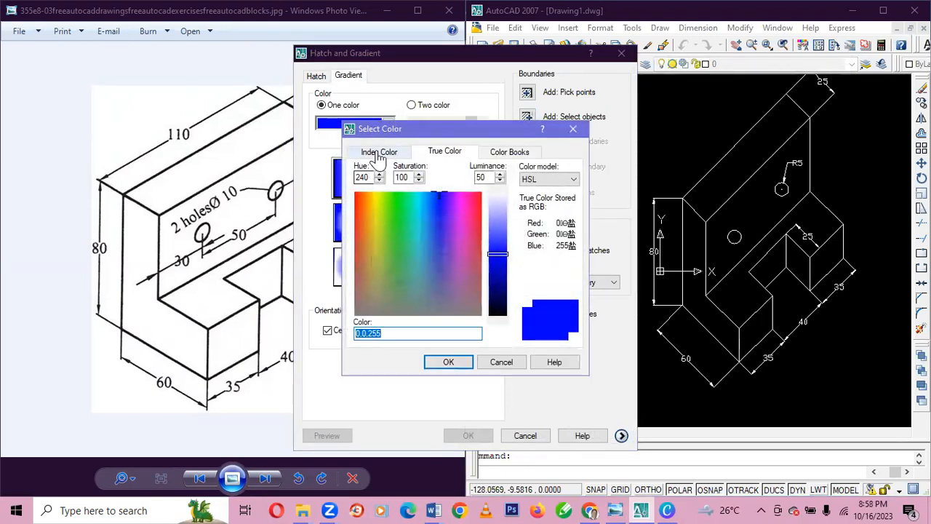
left_click(378, 153)
left_click(395, 208)
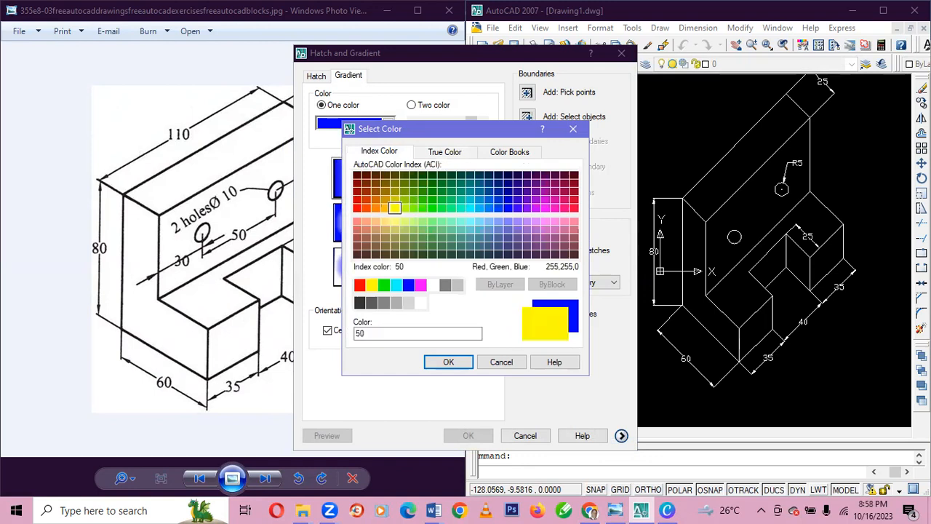
left_click(449, 362)
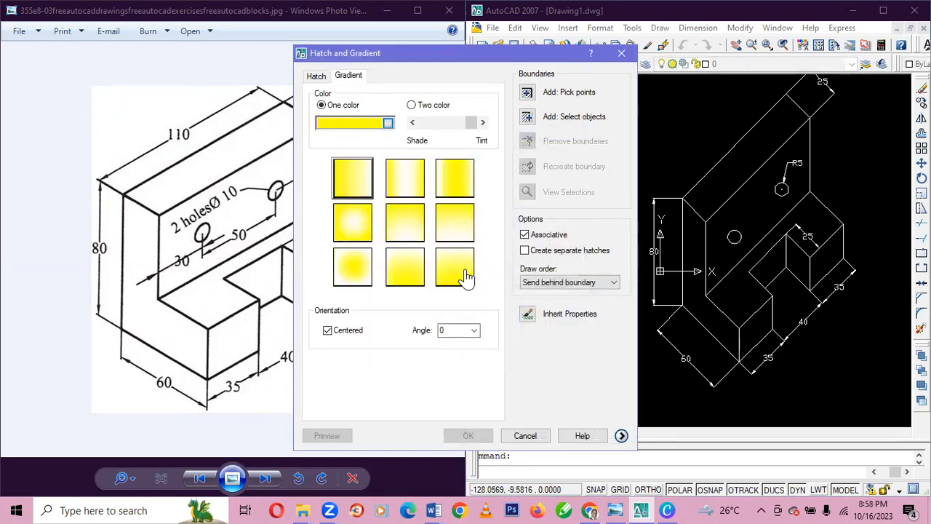
Make the gradient two-color, with light green index color 81 as Color 1 and magenta index color 210 as Color 2.
left_click(412, 106)
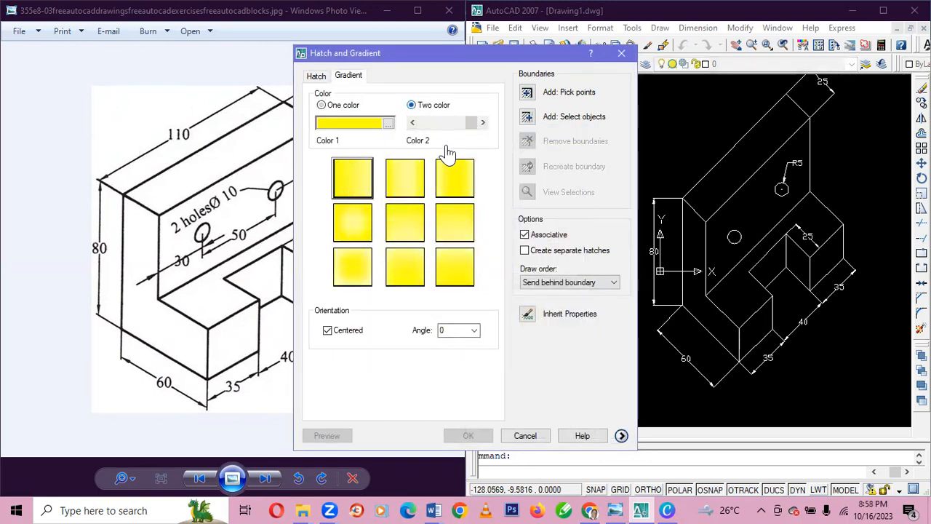
left_click(388, 124)
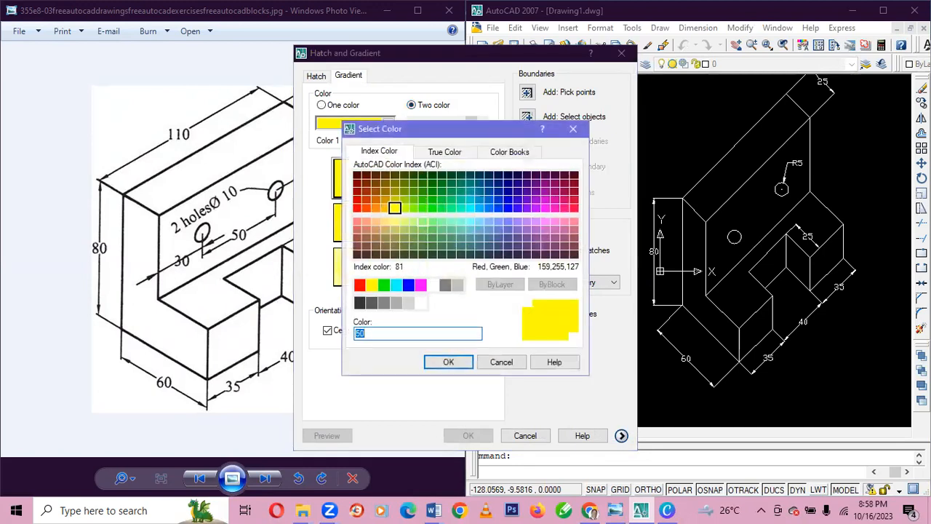
left_click(423, 221)
left_click(451, 361)
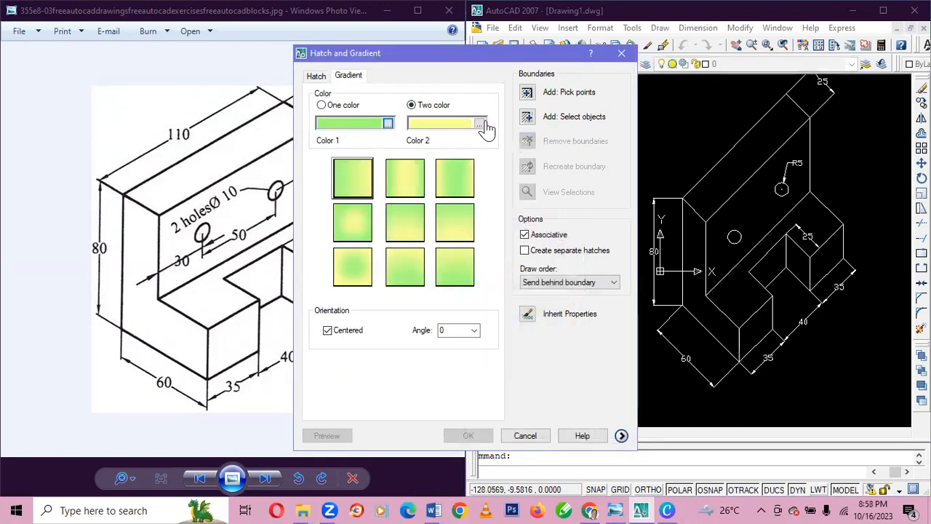
left_click(479, 124)
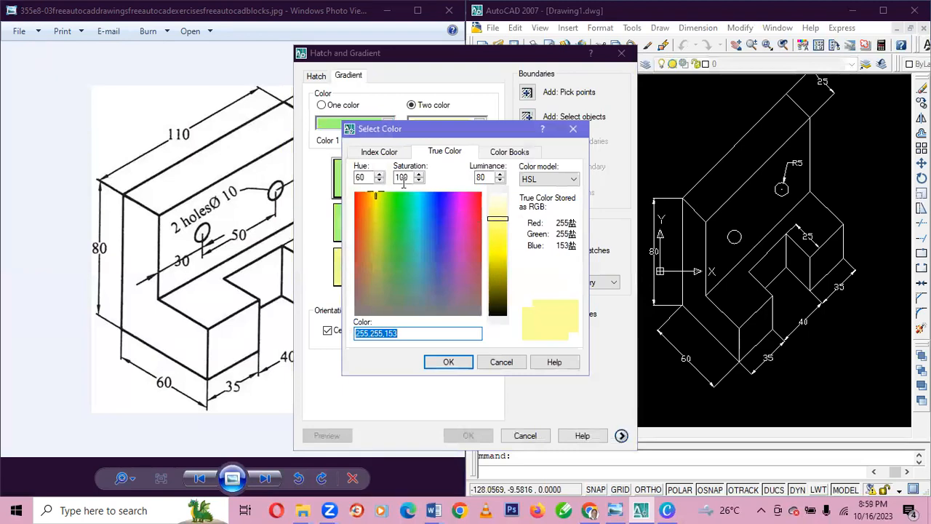
left_click(377, 152)
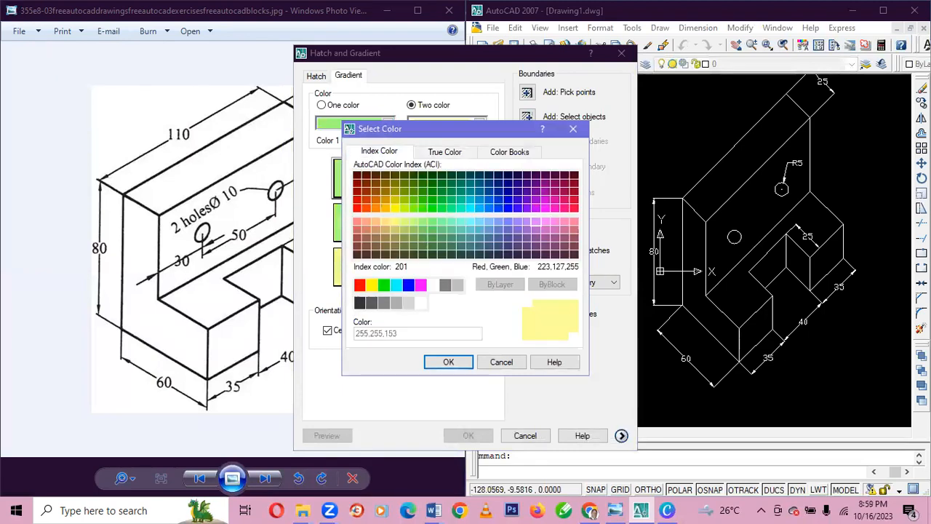
left_click(545, 207)
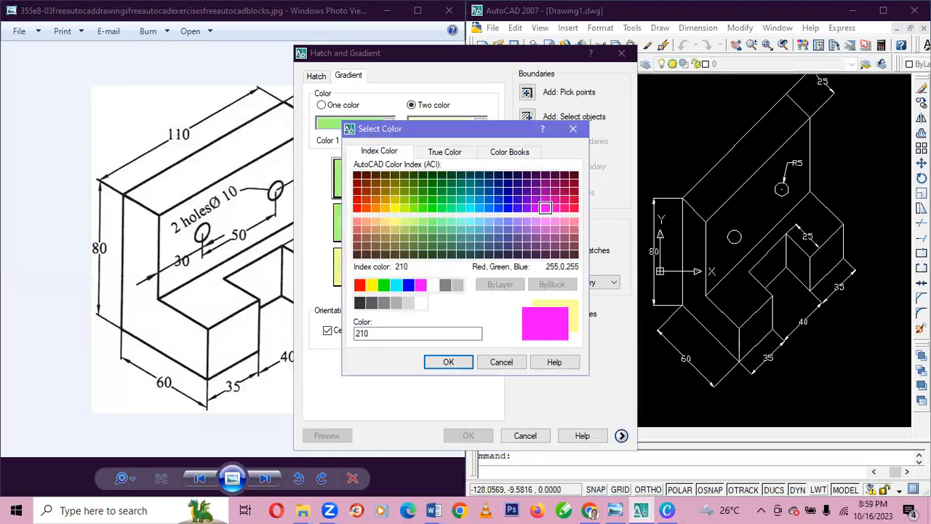
left_click(448, 361)
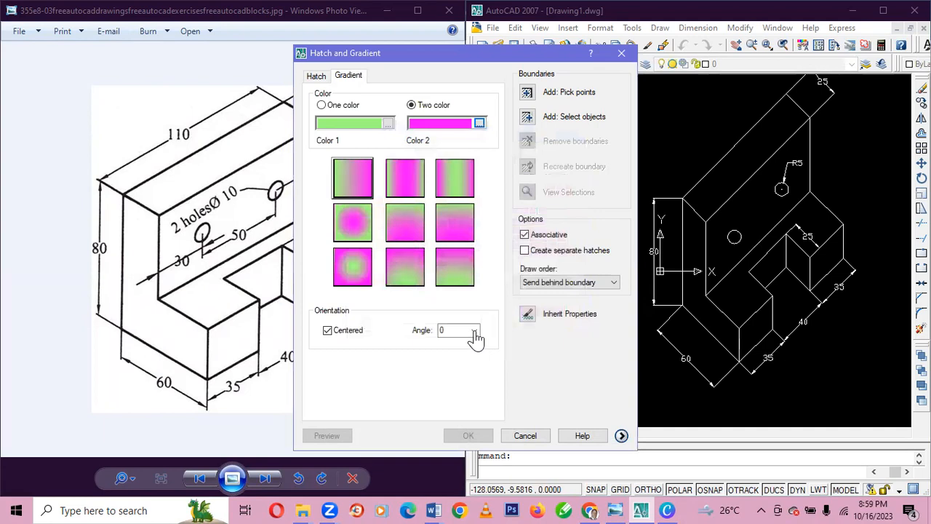
Choose the radial gradient with a magenta center and select the eight edges of the notched base's top face as its boundary.
left_click(352, 222)
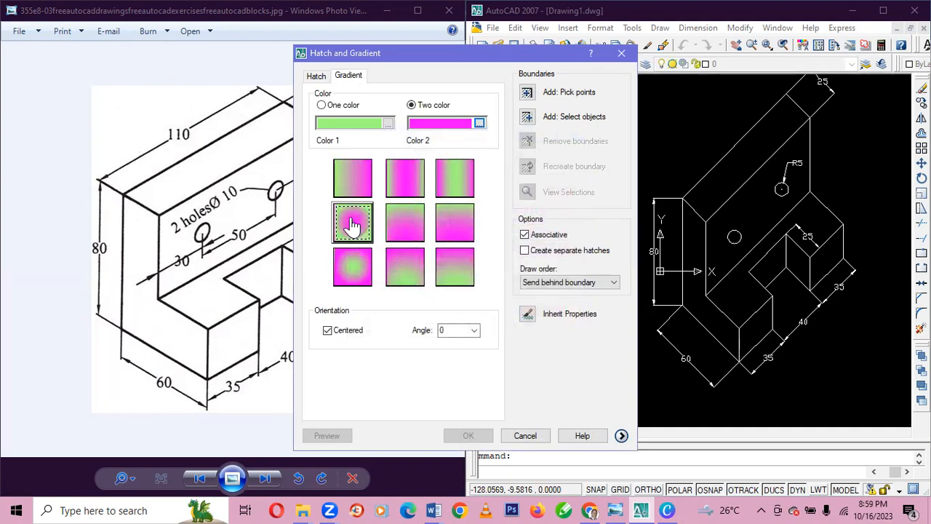
left_click(526, 118)
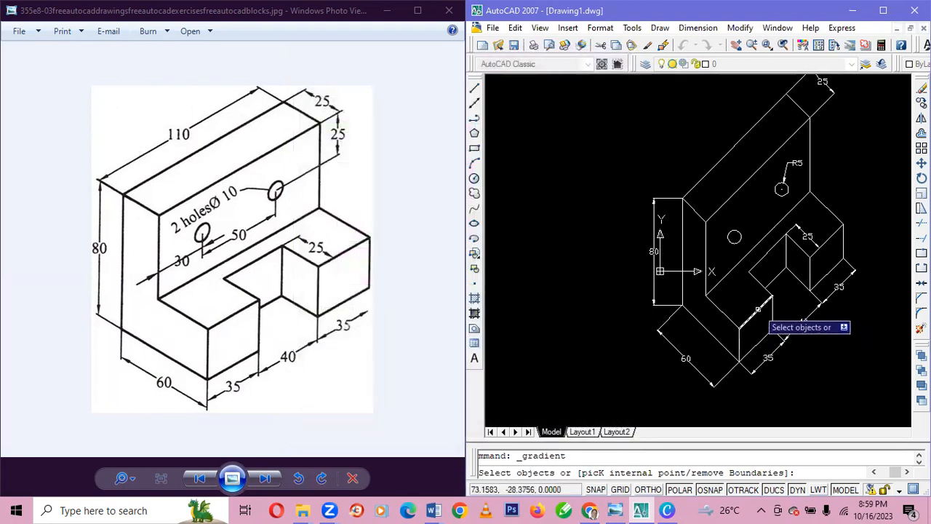
left_click(758, 289)
left_click(759, 263)
left_click(797, 244)
left_click(822, 238)
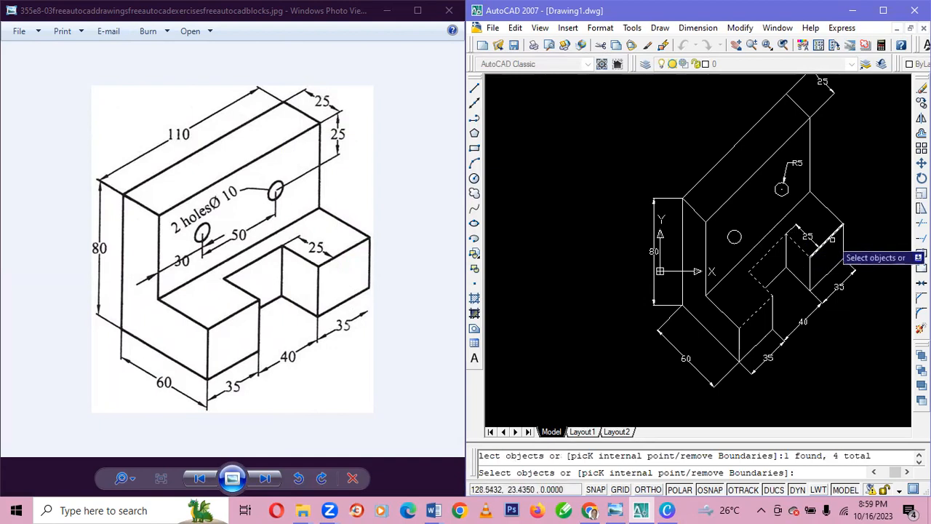
left_click(829, 213)
left_click(797, 206)
left_click(716, 307)
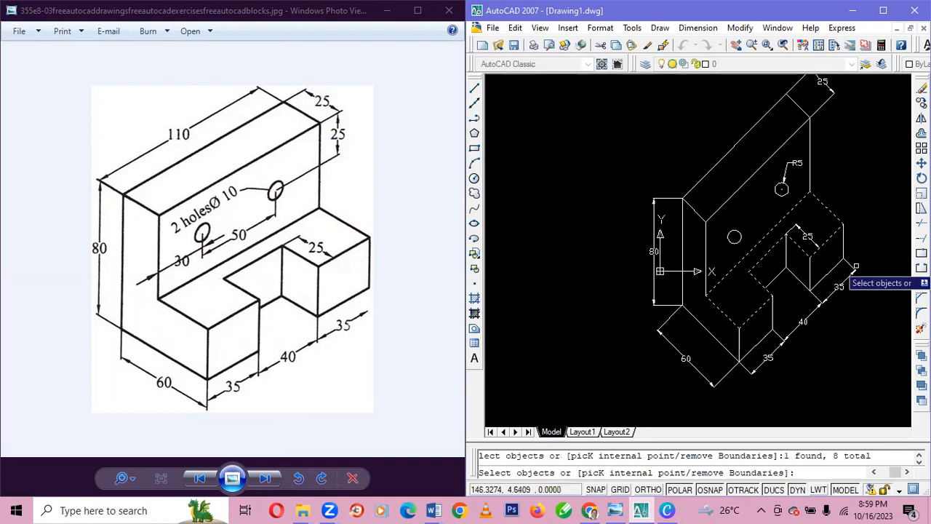
key("Return")
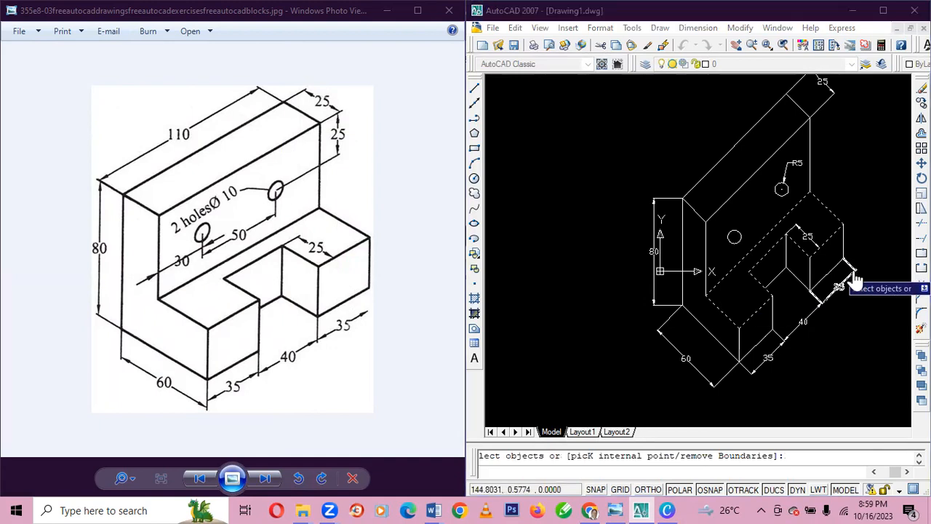
Apply the gradient to the base's top face, and fill the notch's right inner side face with the same gradient by selecting its four edges.
key("Return")
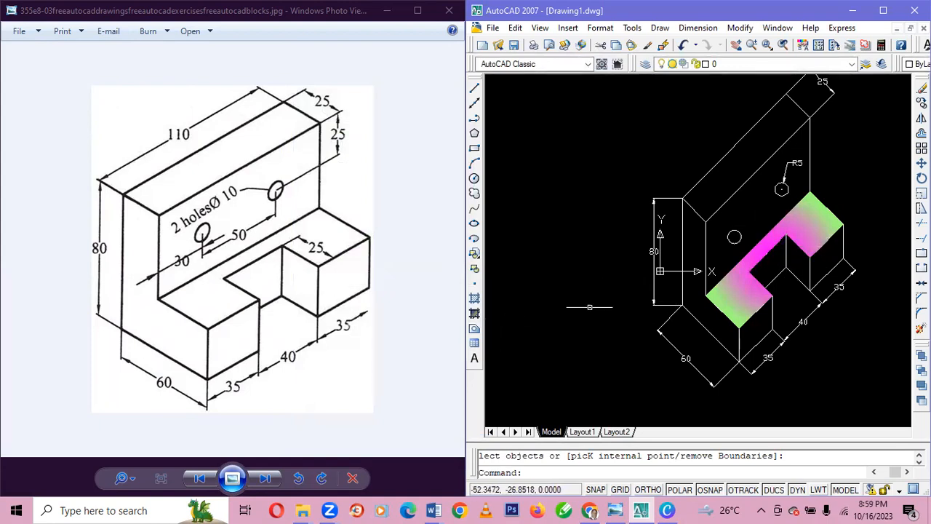
left_click(474, 314)
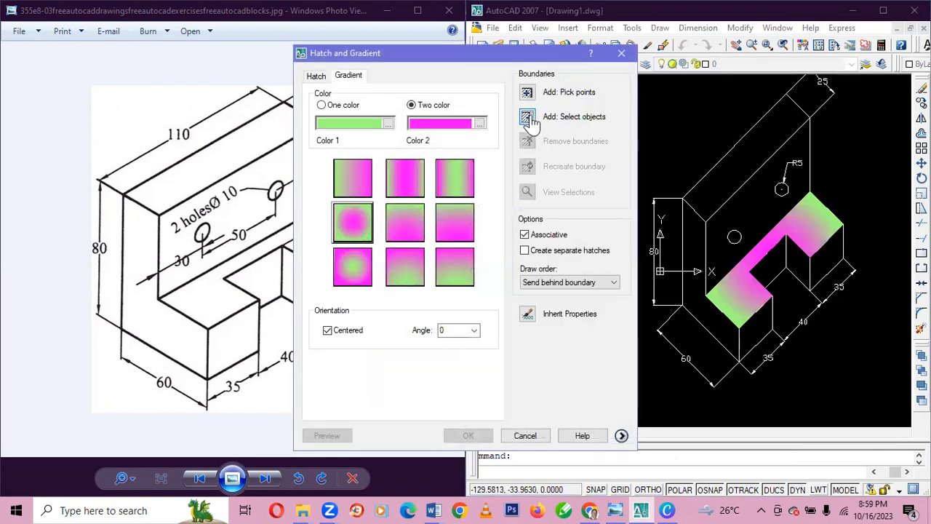
left_click(532, 118)
left_click(787, 259)
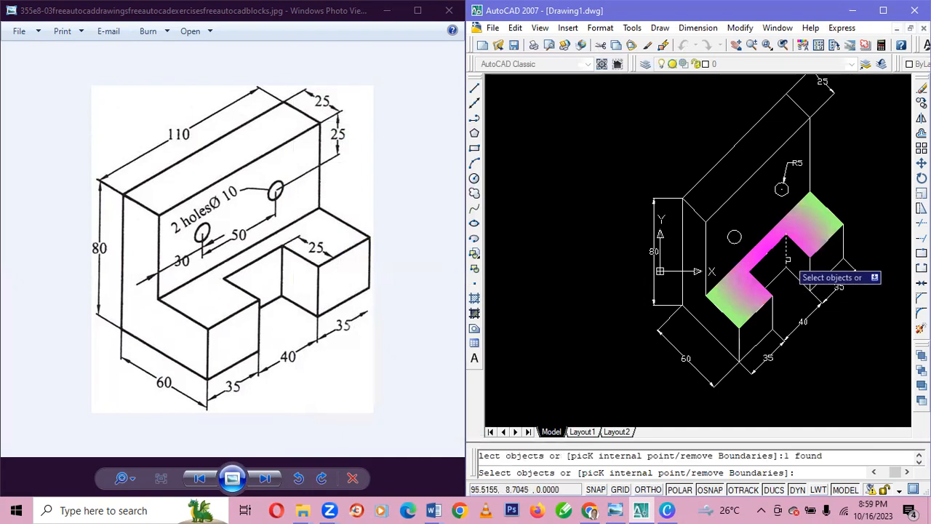
left_click(811, 262)
left_click(800, 249)
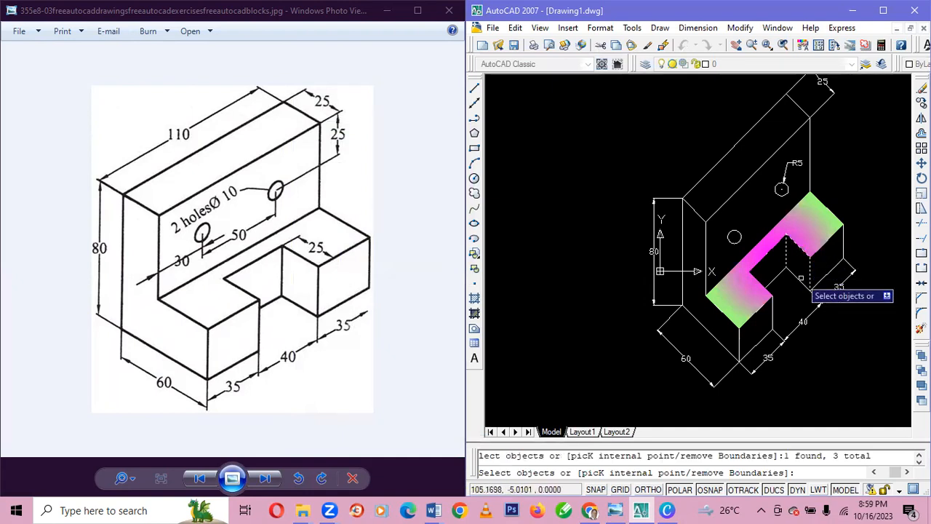
key("Return")
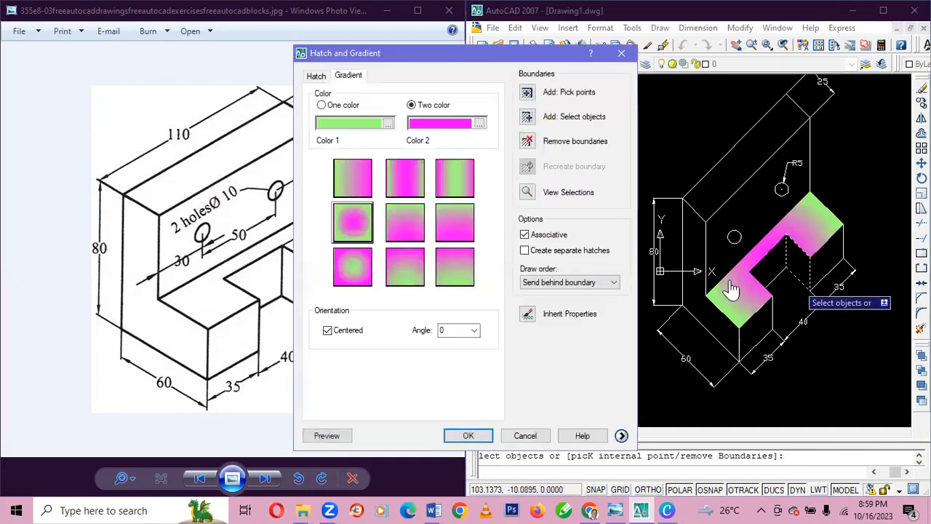
left_click(467, 435)
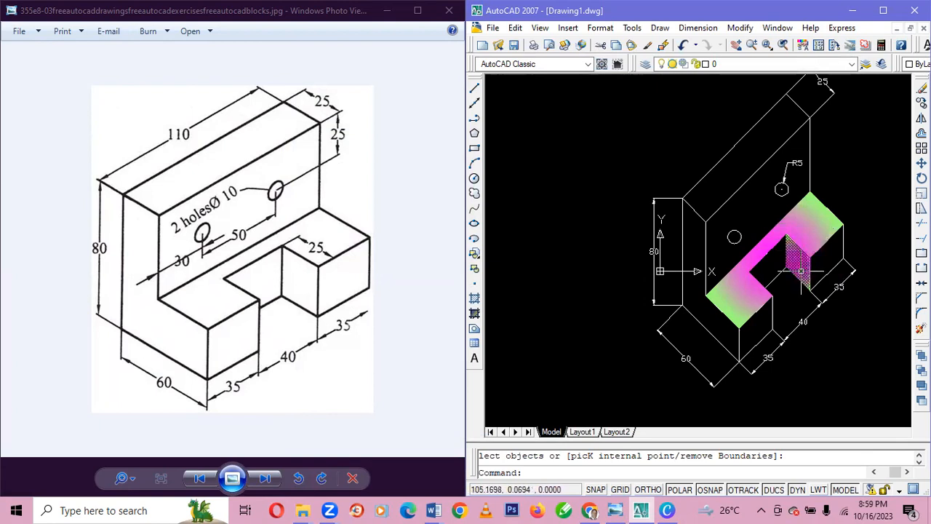
Fill the front face of the base's right block with the same two-color radial gradient, using its four edges as the boundary.
left_click(475, 300)
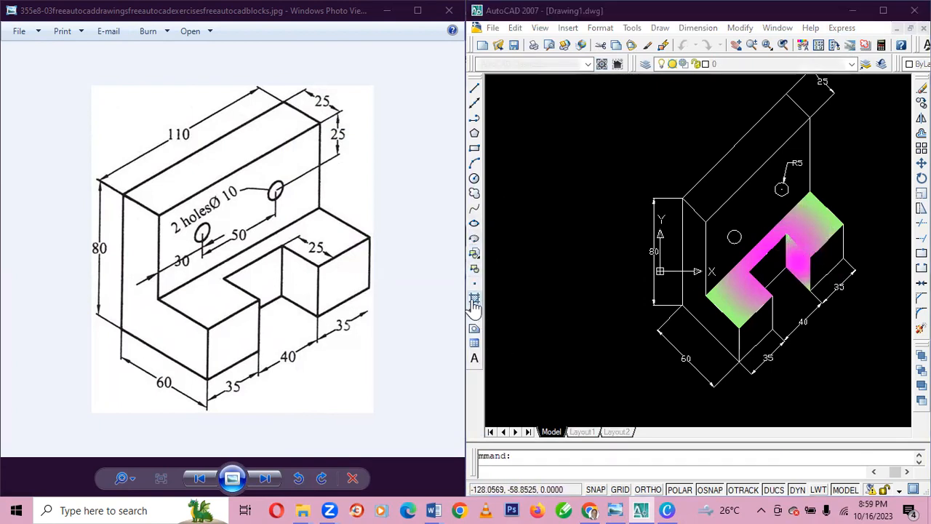
left_click(348, 76)
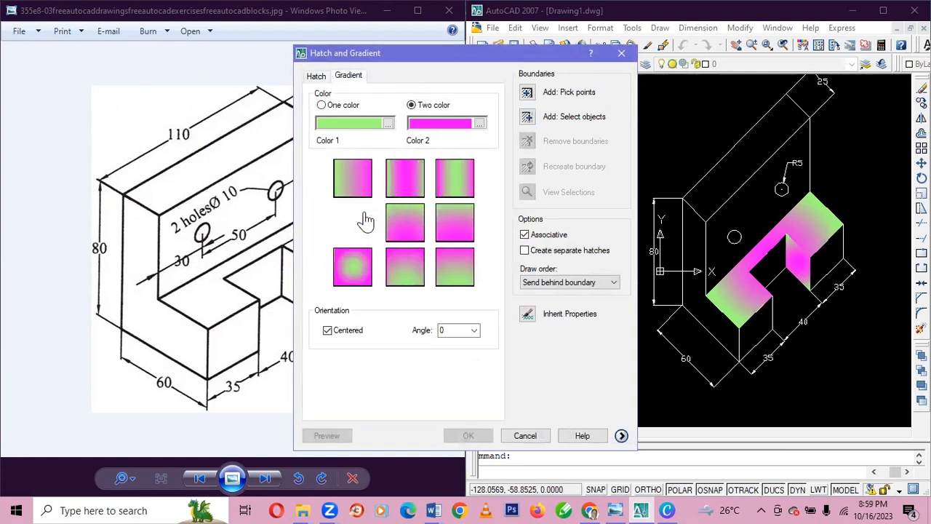
left_click(527, 118)
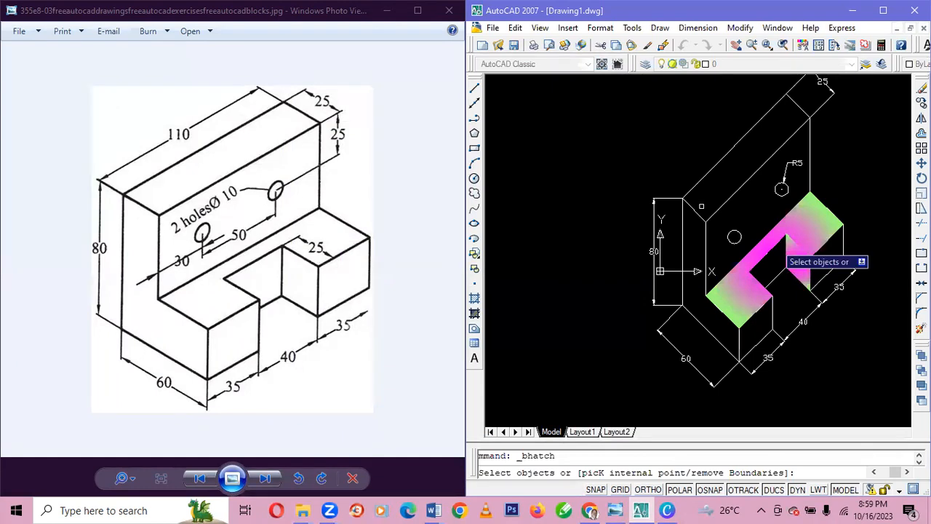
left_click(831, 238)
left_click(831, 238)
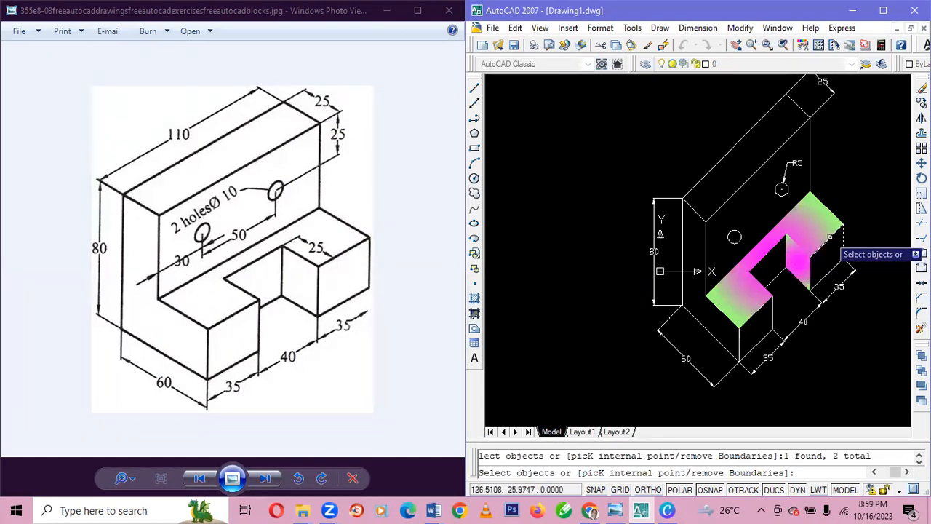
left_click(811, 282)
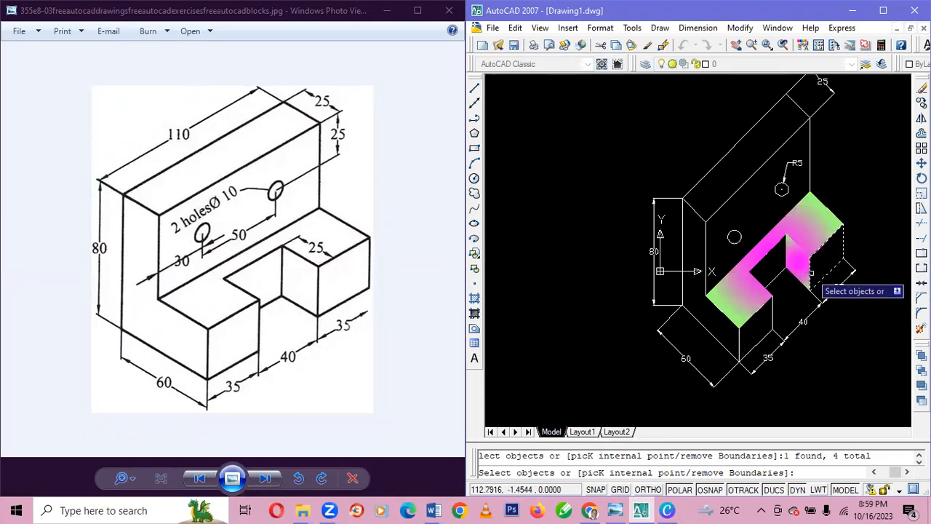
key("Return")
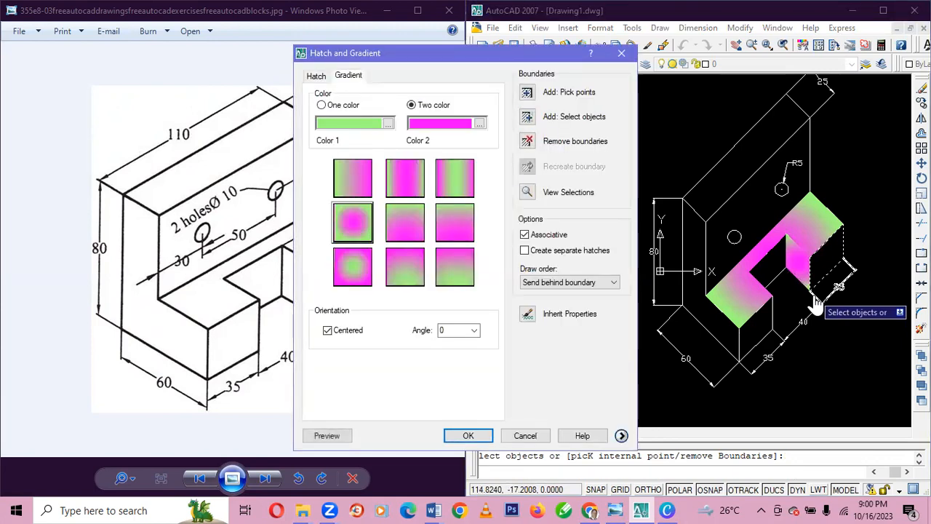
key("Return")
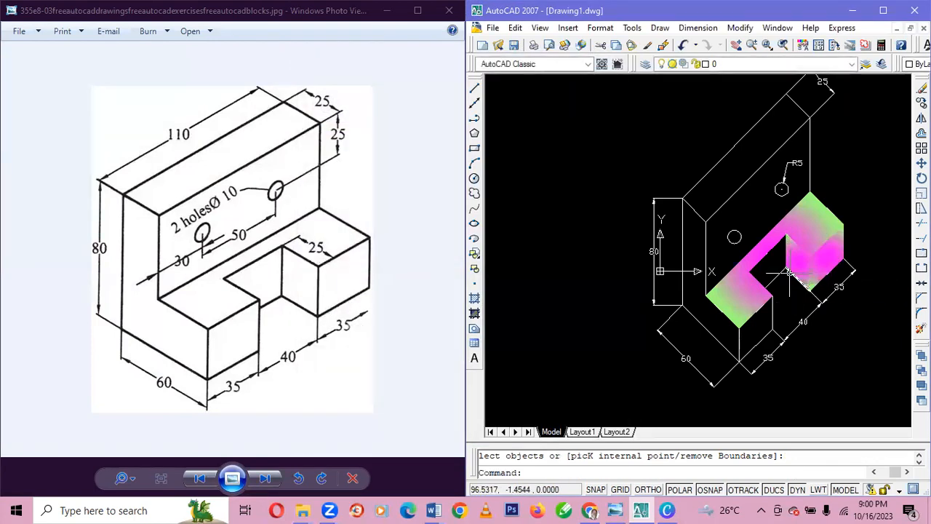
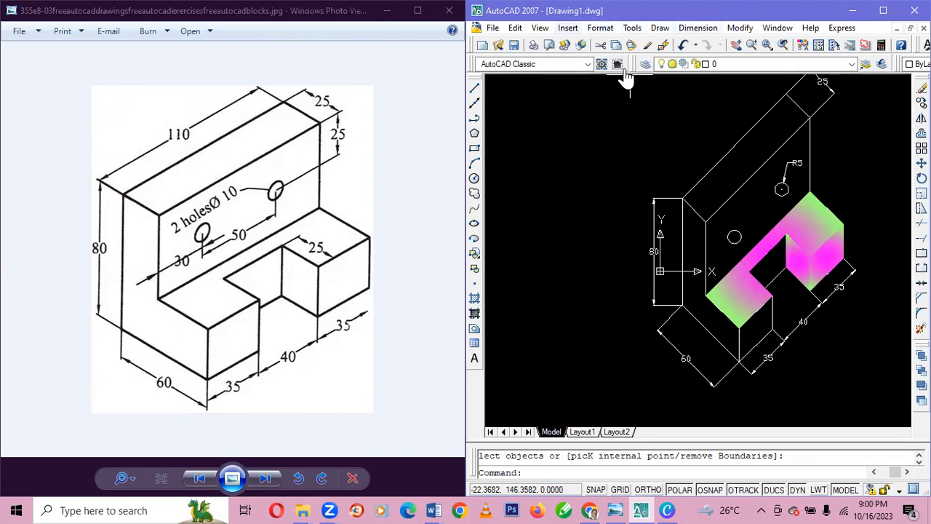
Set up a new two-color radial gradient with yellow index color 50 as Color 1 and blue as Color 2 at the center.
left_click(474, 313)
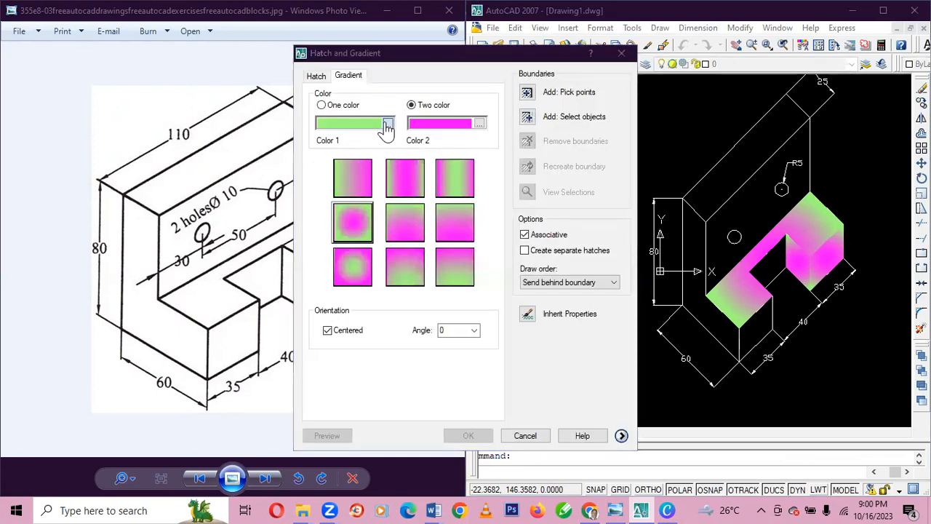
left_click(387, 125)
left_click(371, 153)
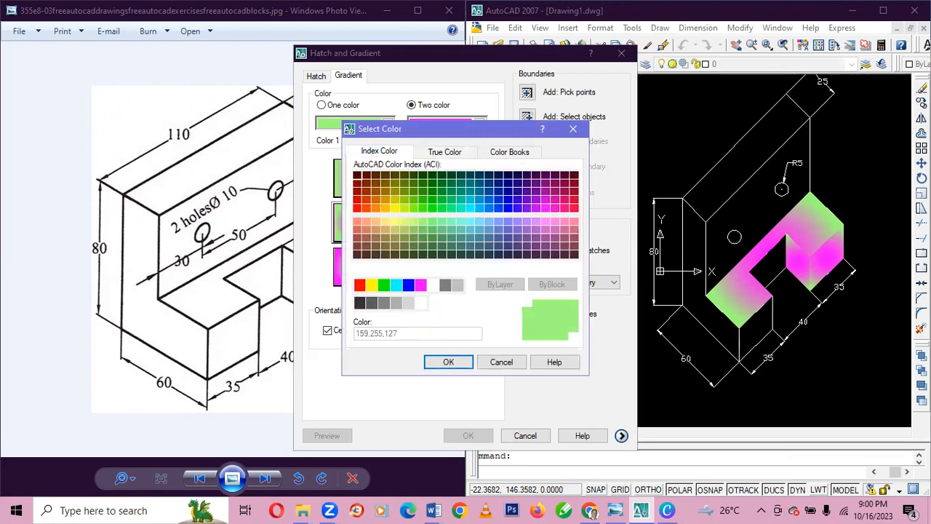
left_click(394, 208)
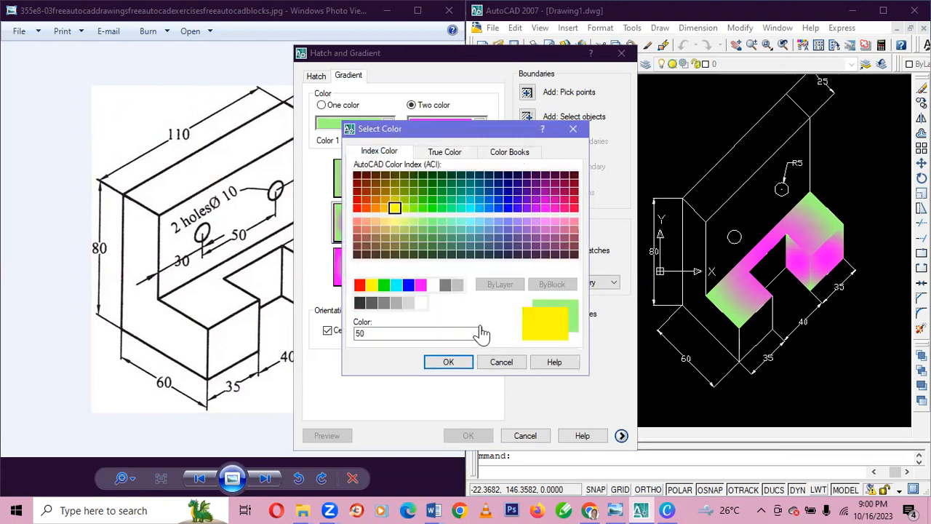
left_click(448, 362)
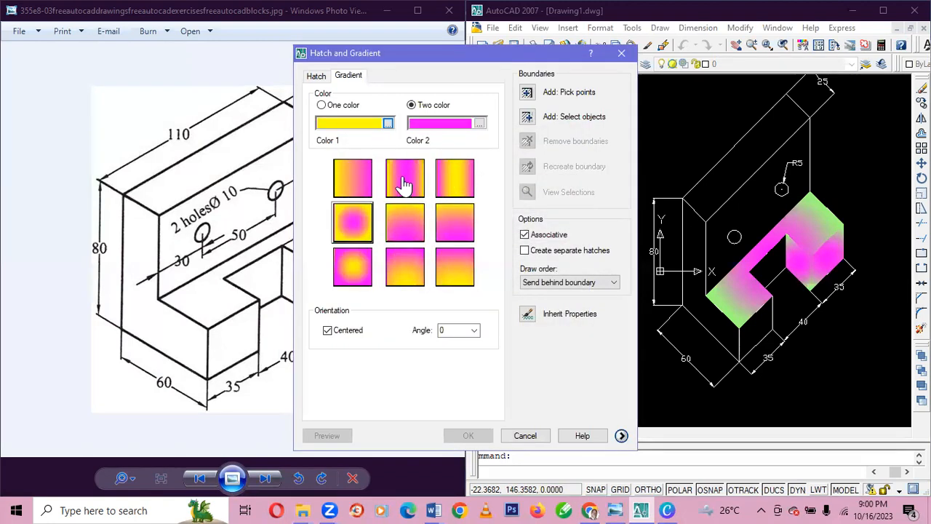
left_click(475, 125)
left_click(480, 125)
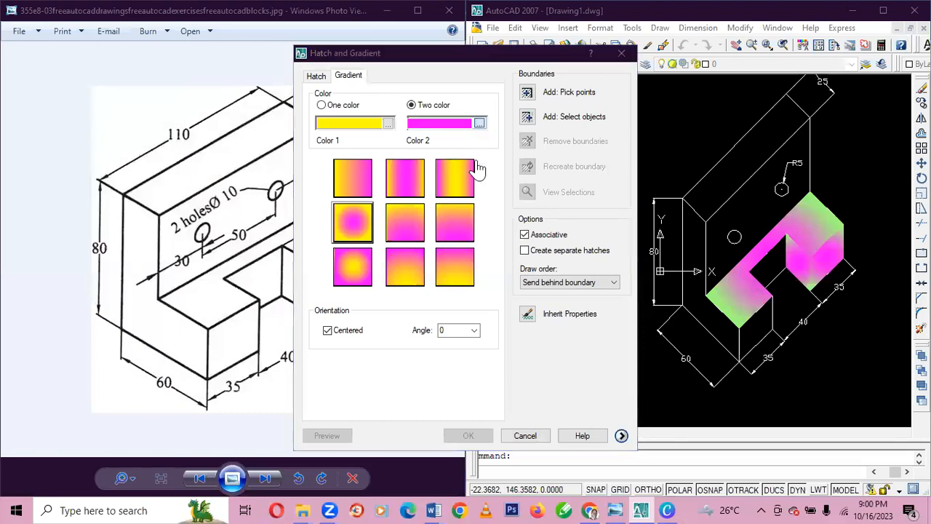
left_click(374, 152)
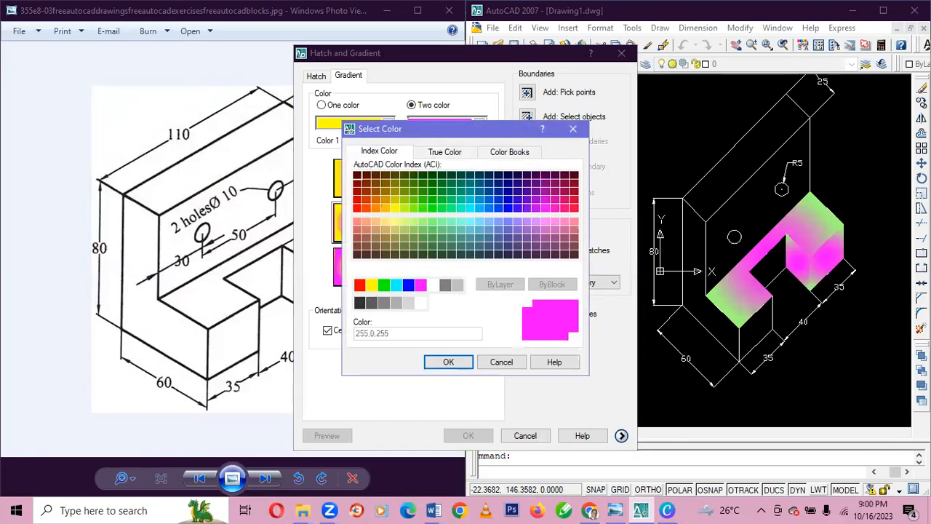
left_click(498, 208)
left_click(448, 362)
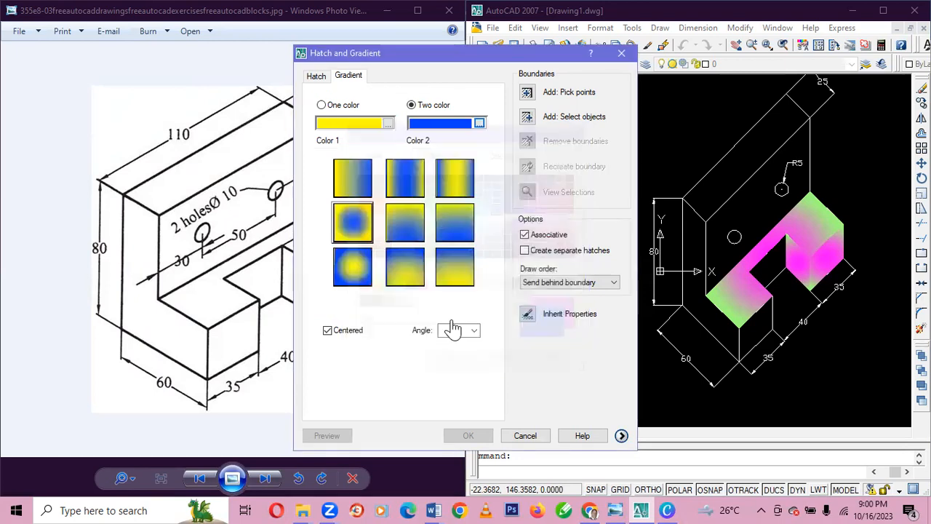
left_click(355, 224)
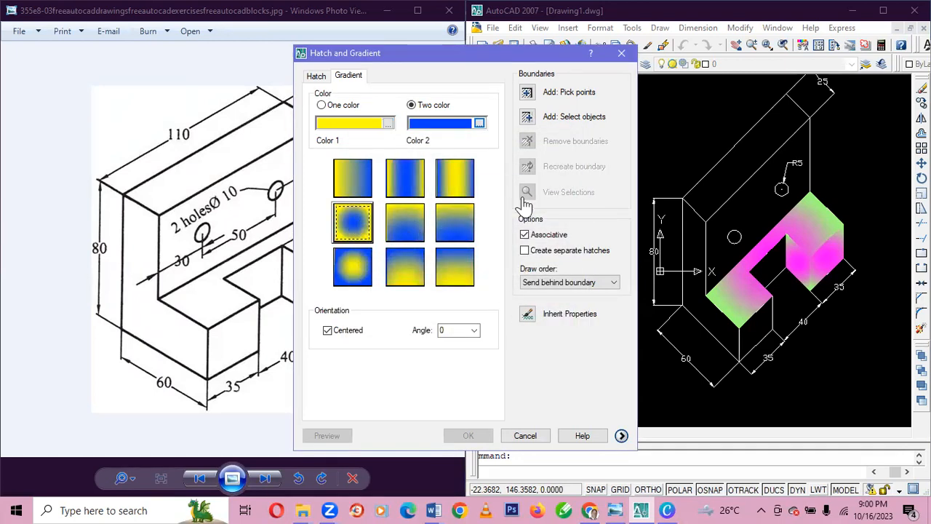
Try to fill the notch opening between the base blocks with the yellow and blue gradient by selecting its four boundary lines.
left_click(528, 124)
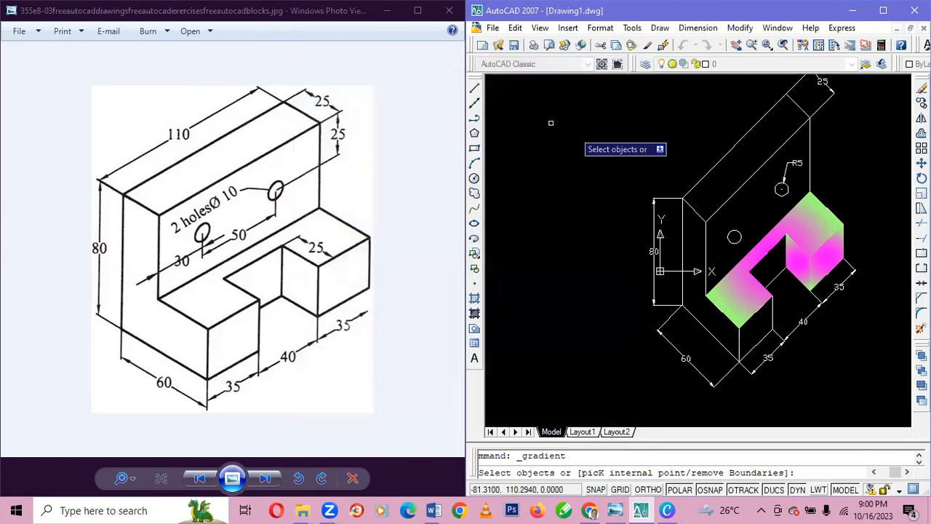
left_click(771, 255)
left_click(785, 261)
left_click(760, 276)
left_click(755, 276)
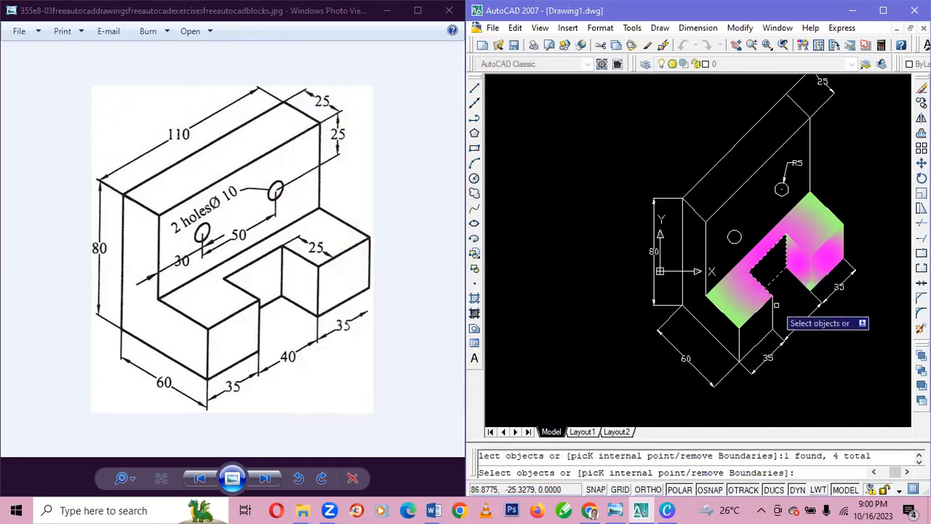
key("Return")
key("Return")
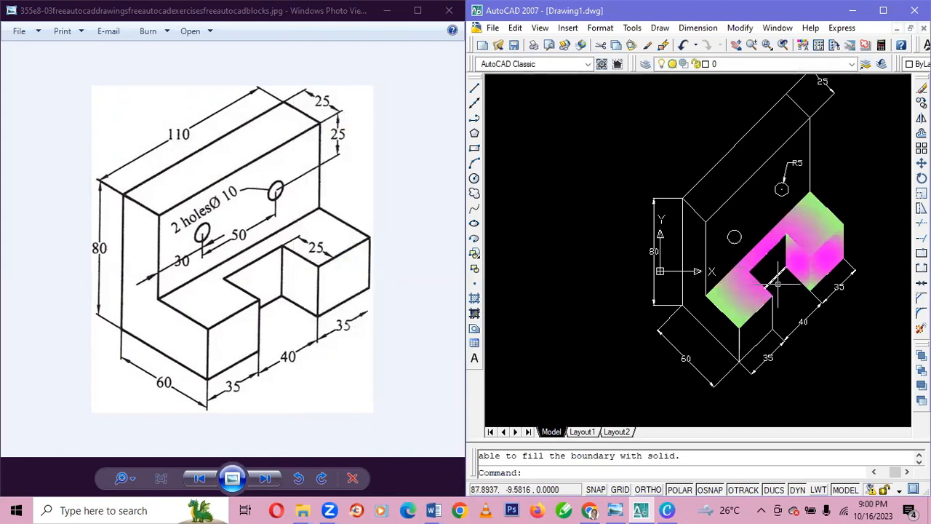
Examine the boundary lines around the notch up close for gaps or overhanging ends.
scroll(777, 284, "up", 8)
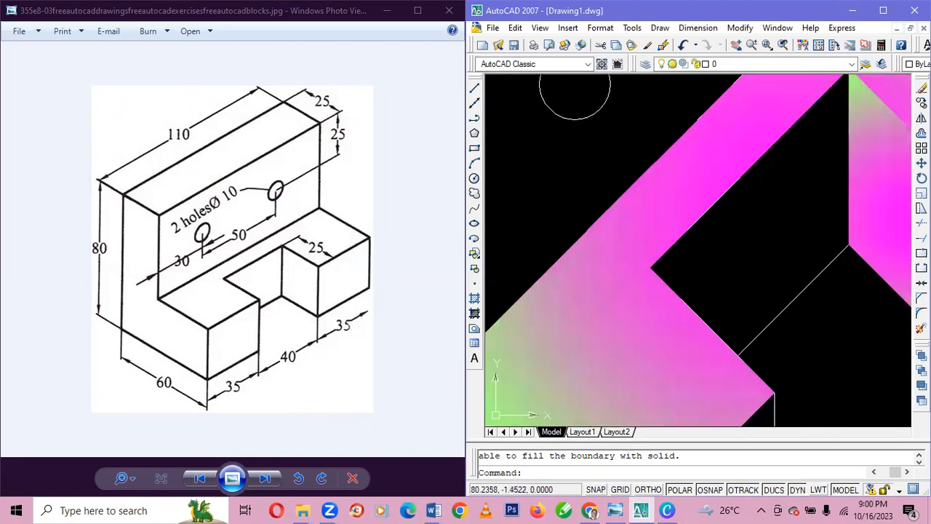
scroll(745, 269, "down", 10)
scroll(744, 269, "up", 3)
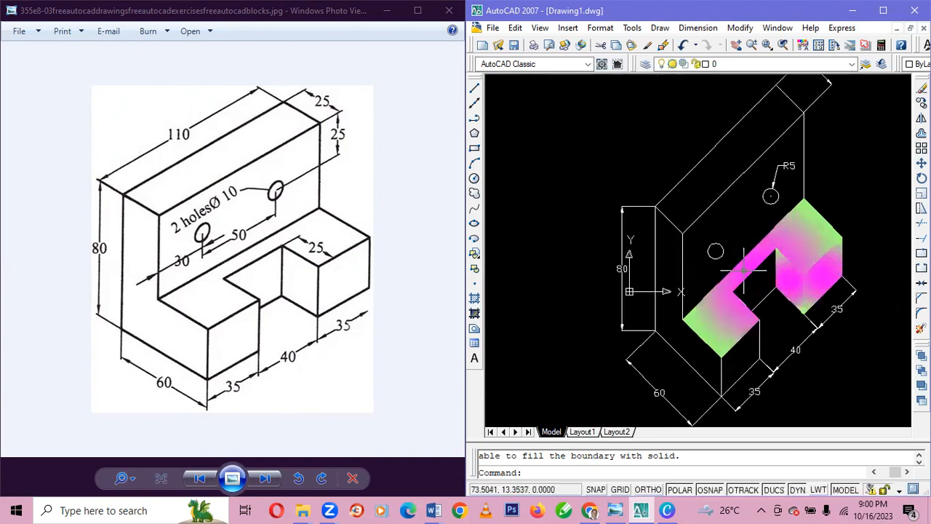
scroll(743, 269, "up", 6)
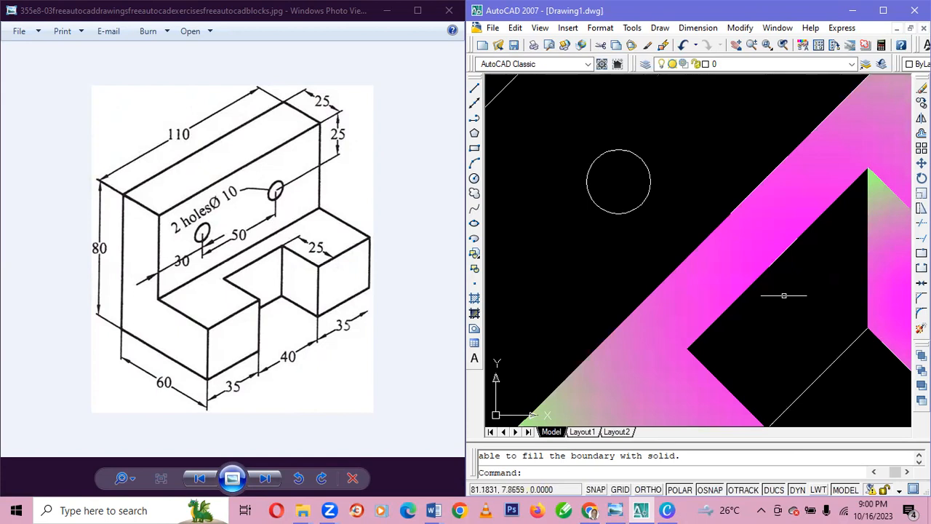
scroll(783, 294, "down", 10)
scroll(785, 287, "up", 5)
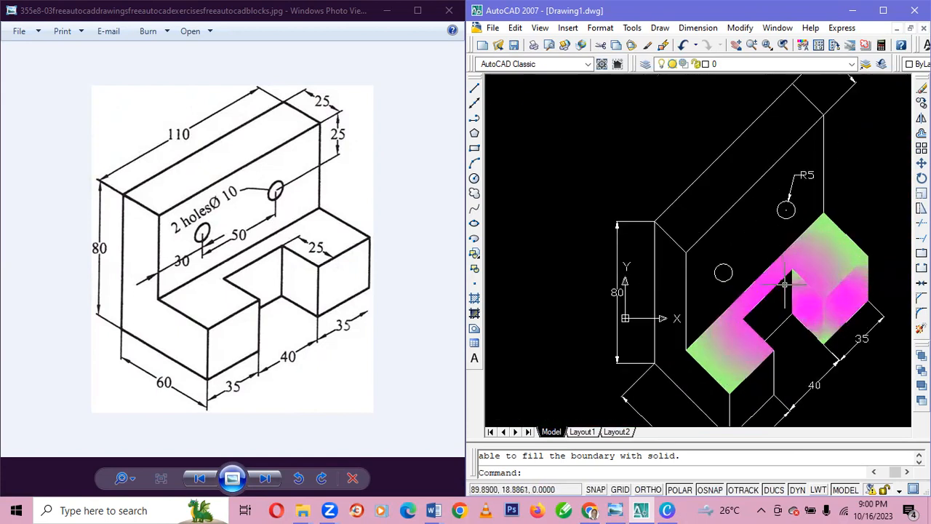
scroll(785, 283, "up", 2)
scroll(785, 284, "down", 5)
scroll(785, 280, "up", 3)
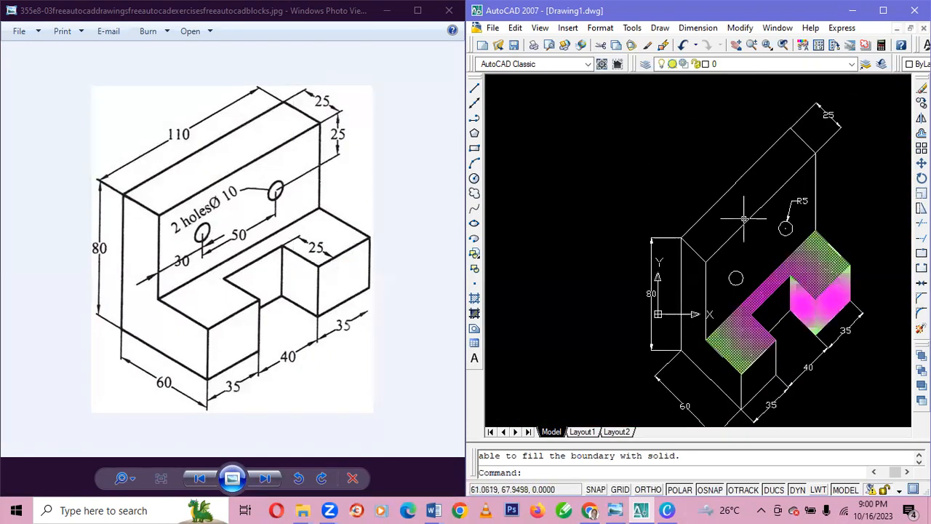
Fill the upright's front face with the yellow and blue radial gradient, selecting its four edges as the boundary.
left_click(475, 313)
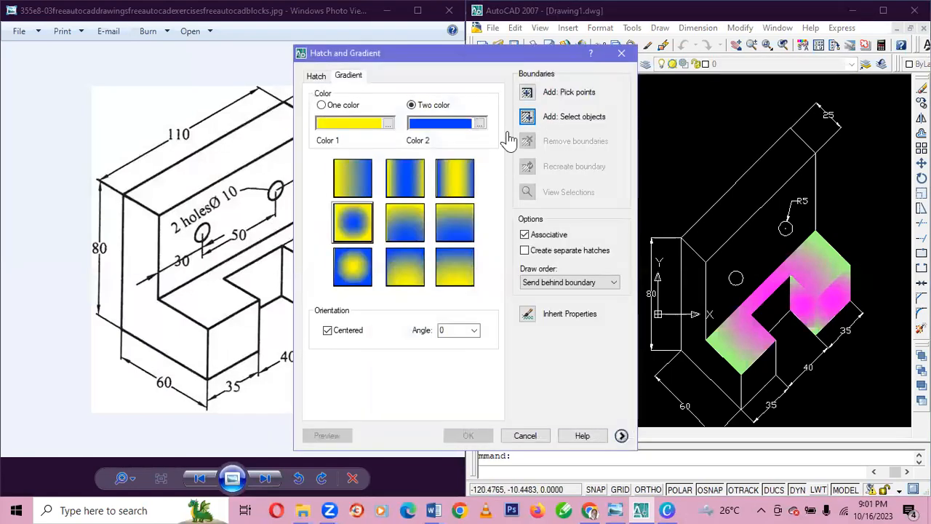
left_click(350, 225)
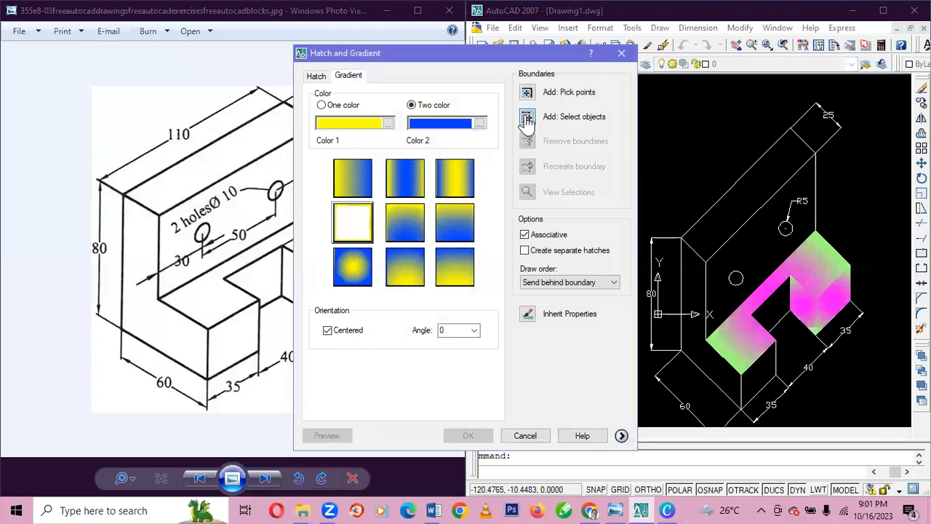
left_click(526, 117)
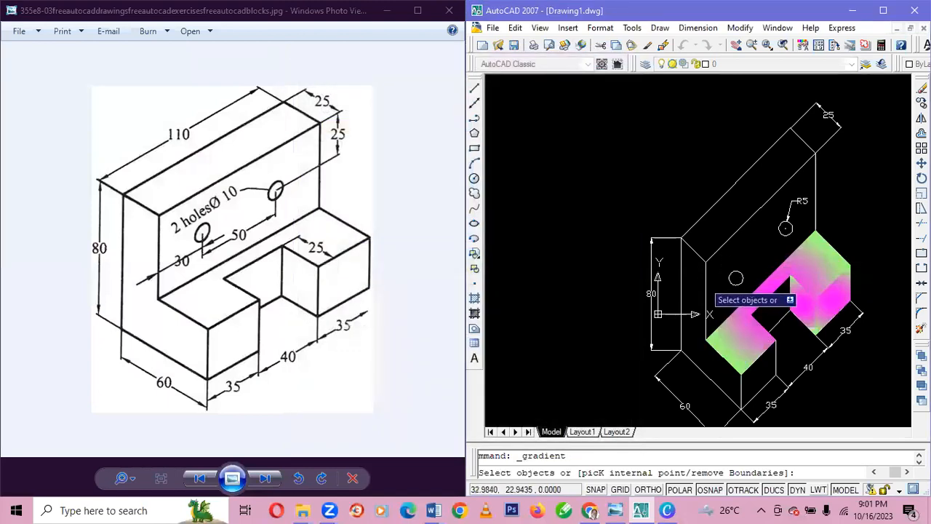
left_click(705, 280)
left_click(716, 250)
left_click(815, 177)
left_click(761, 285)
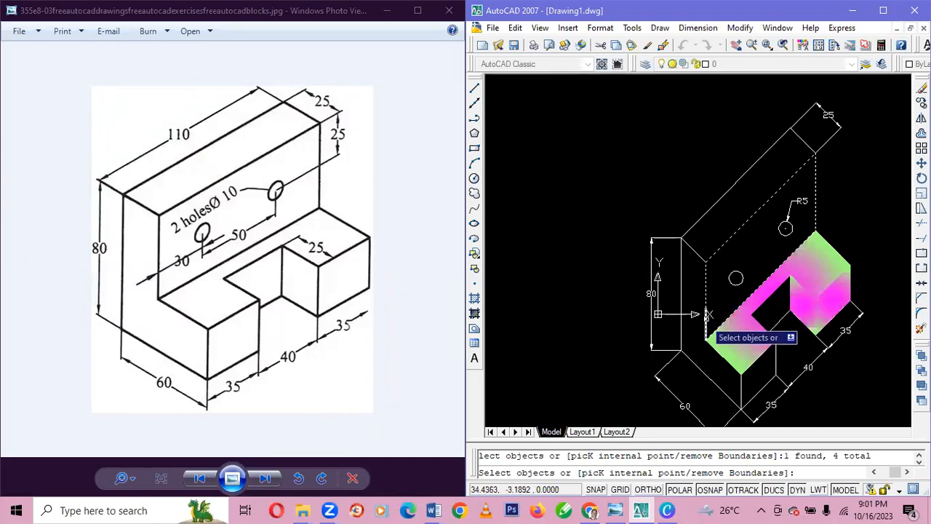
key("Return")
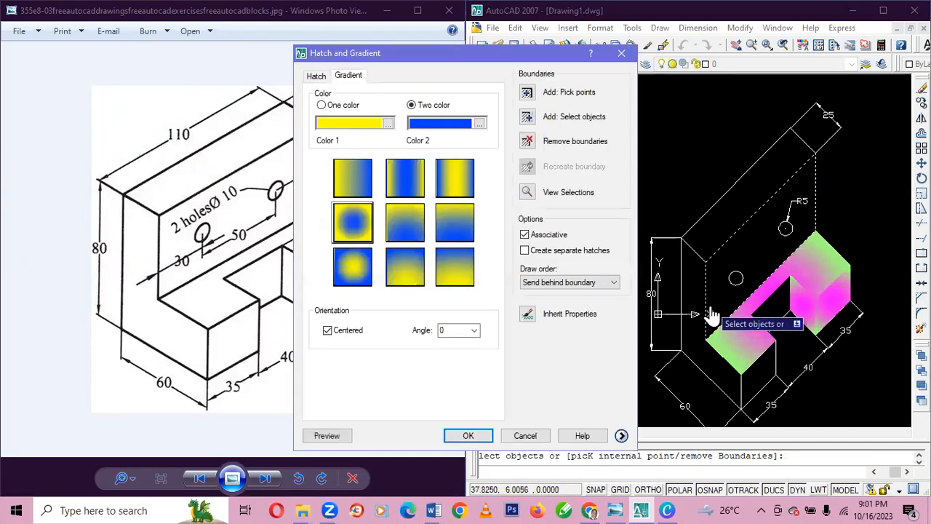
key("Return")
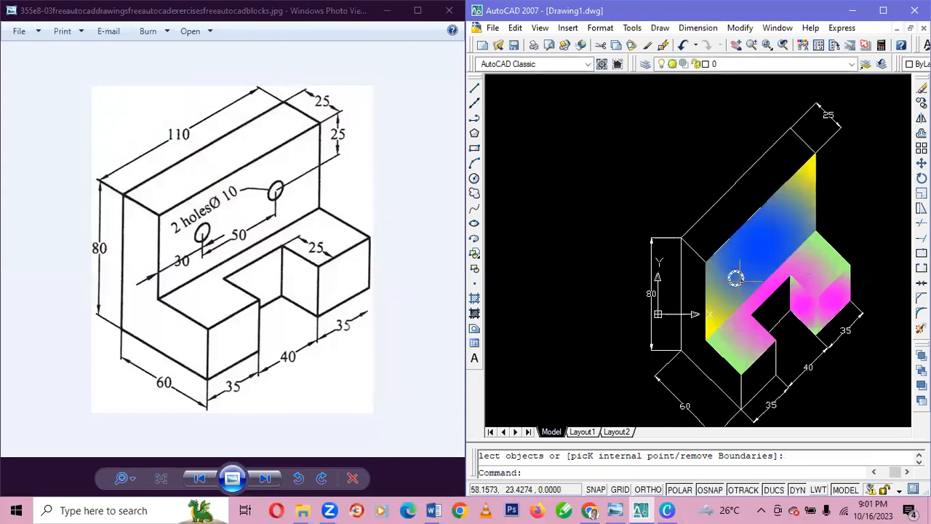
Switch a new gradient fill to one color and set that color to white, index color 7.
left_click(475, 314)
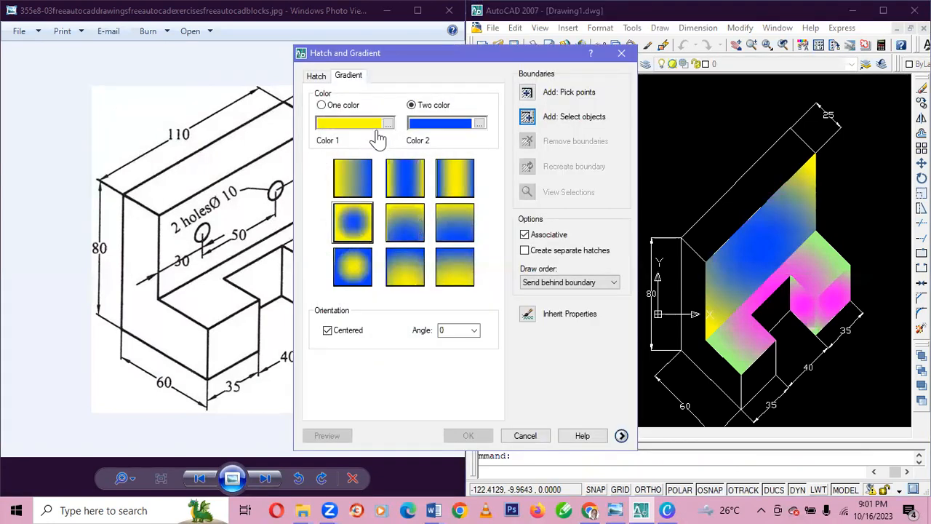
left_click(321, 106)
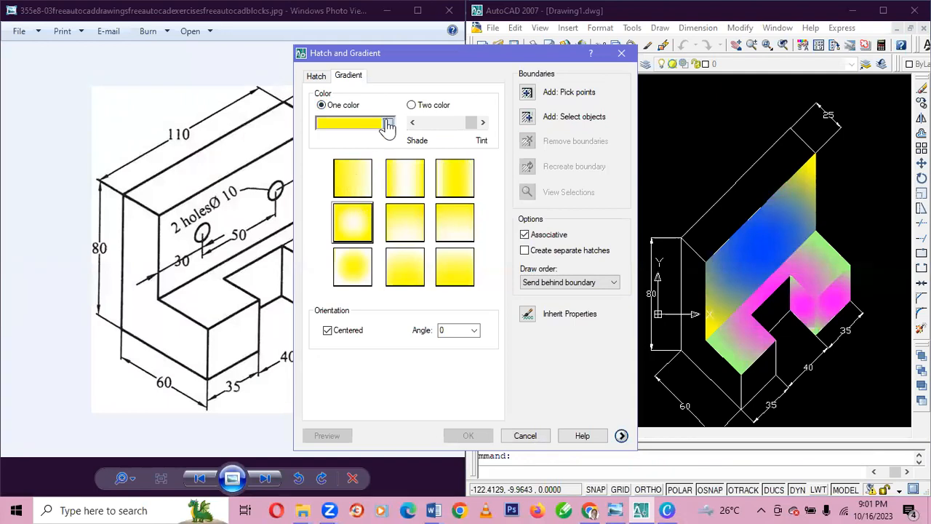
left_click(388, 125)
left_click(387, 153)
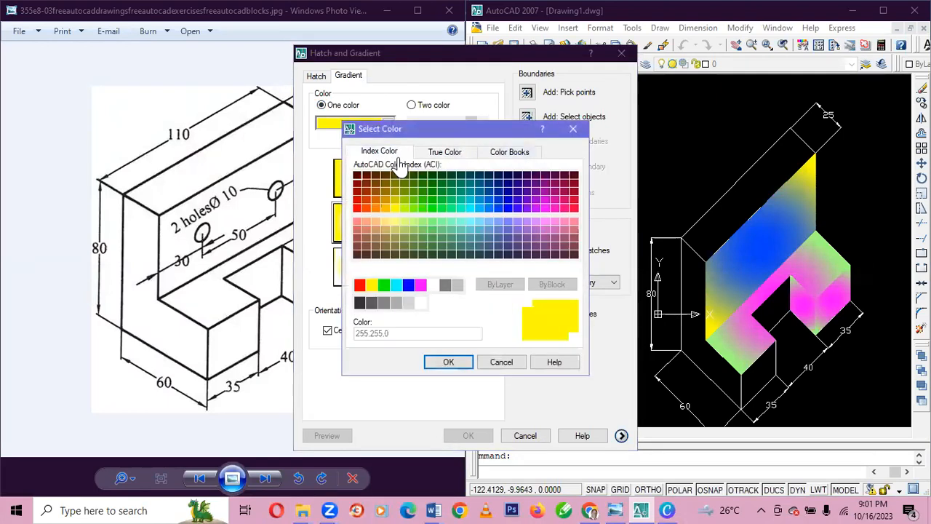
left_click(432, 284)
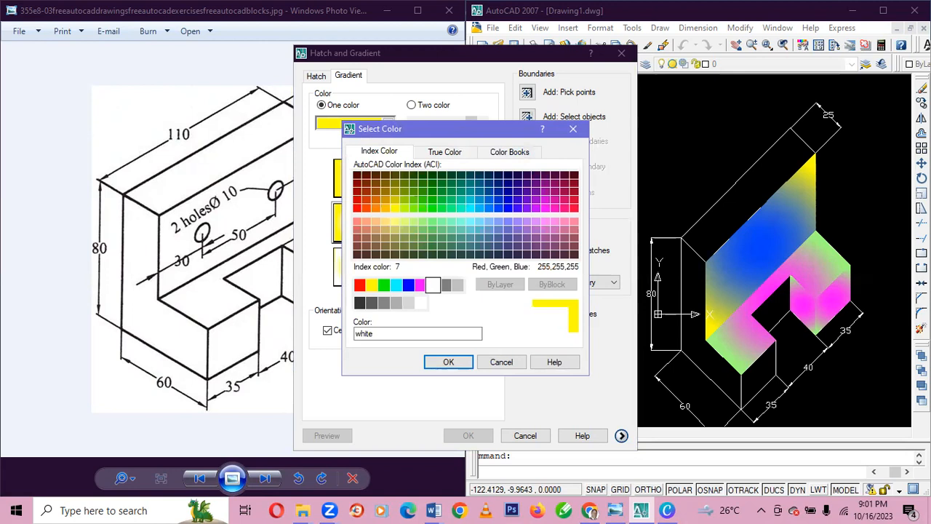
left_click(449, 361)
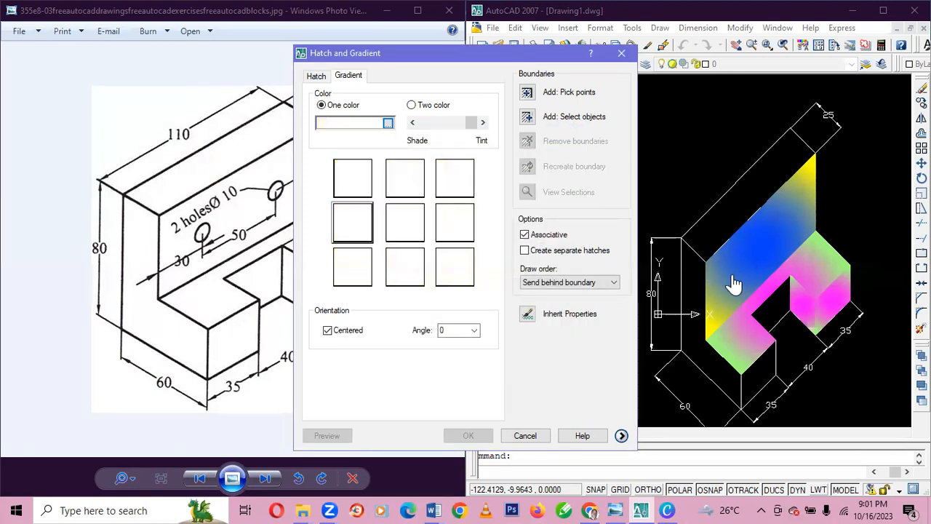
Fill the left hole on the upright's front face with the white gradient, using its circle as the boundary.
left_click(525, 118)
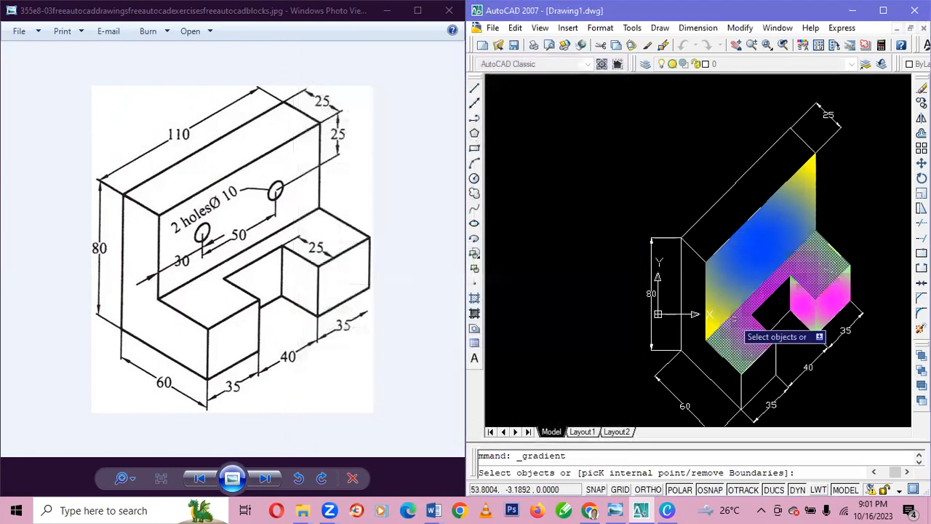
left_click(736, 277)
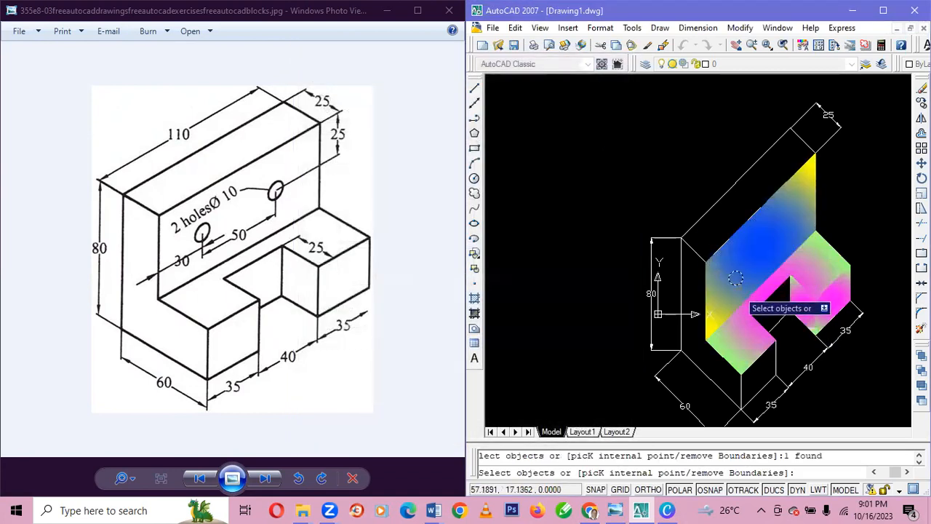
key("Return")
key("Return")
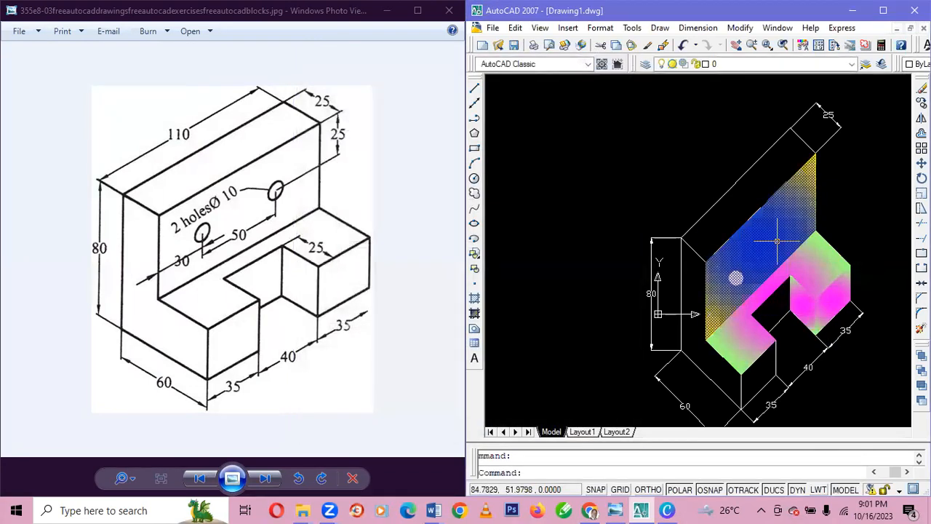
Fill the right hole on the upright's front face with the white one-color gradient, using the linear pattern and its circle as the boundary.
left_click(474, 314)
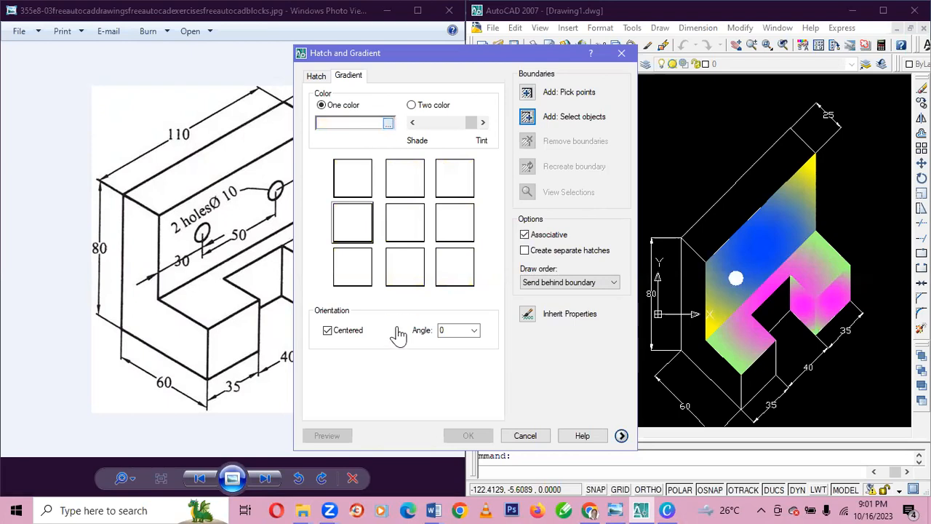
left_click(354, 178)
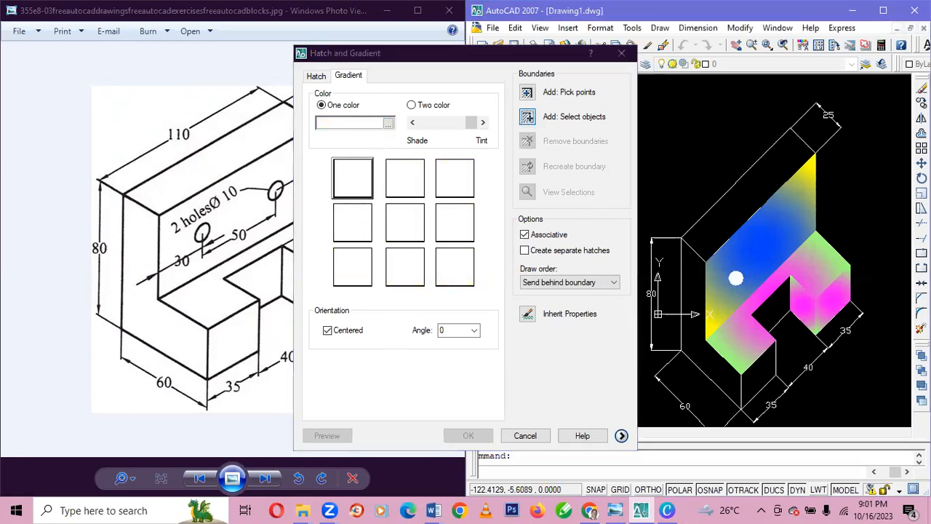
left_click(526, 117)
left_click(785, 228)
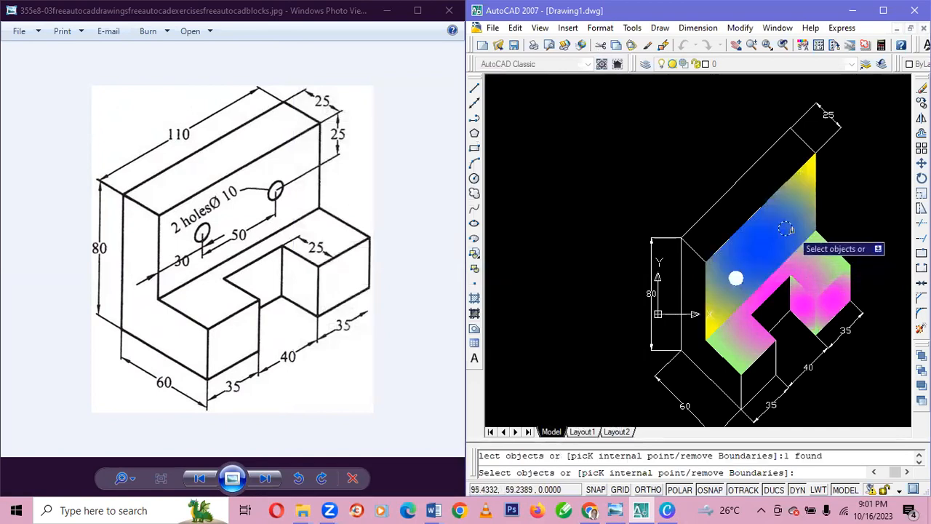
key("Return")
key("Return")
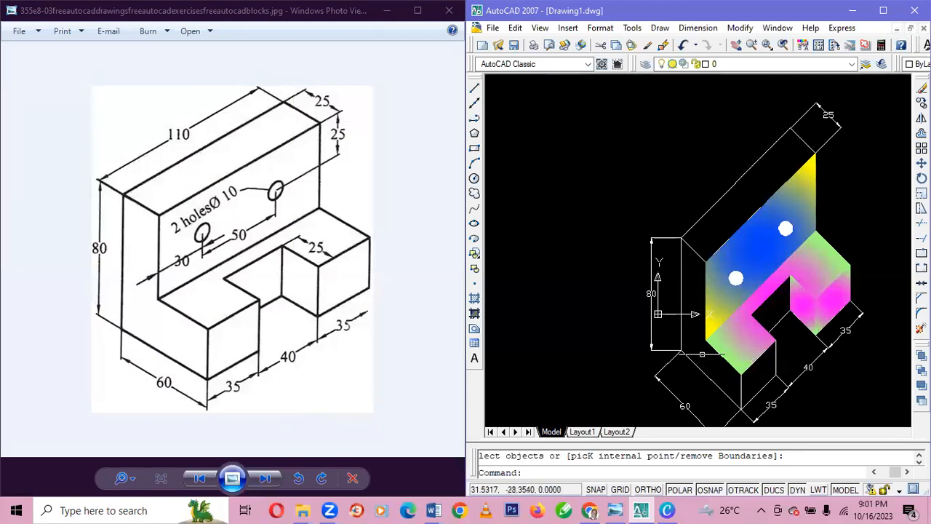
Set up a new one-color gradient fill with index color 132 and the spherical pattern with a light center.
left_click(475, 313)
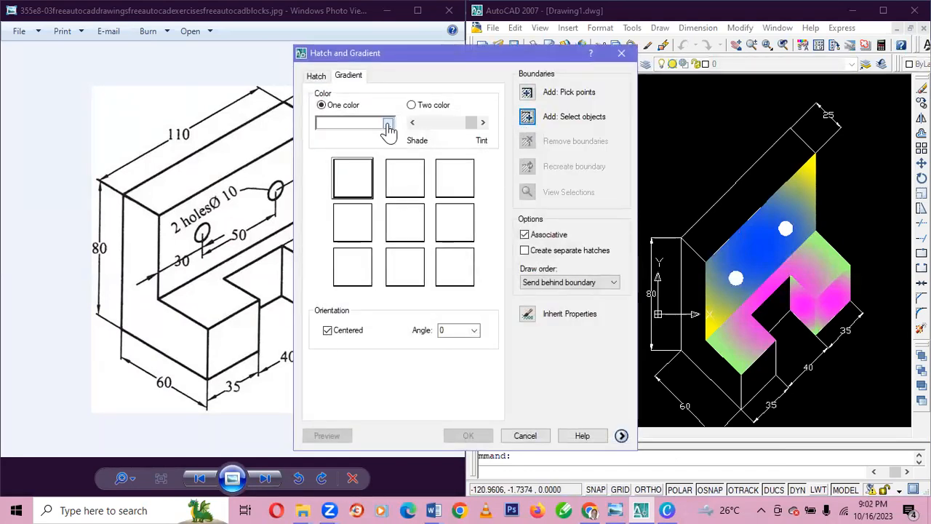
left_click(389, 125)
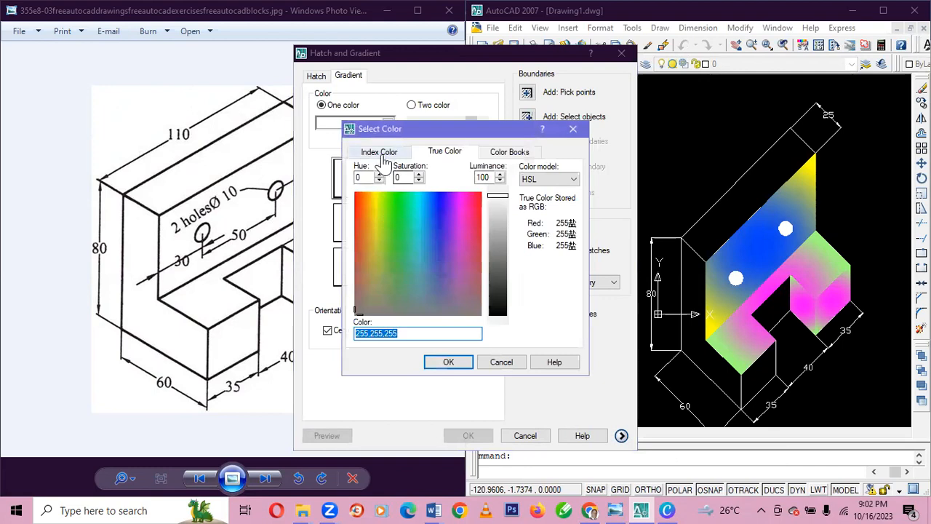
left_click(388, 154)
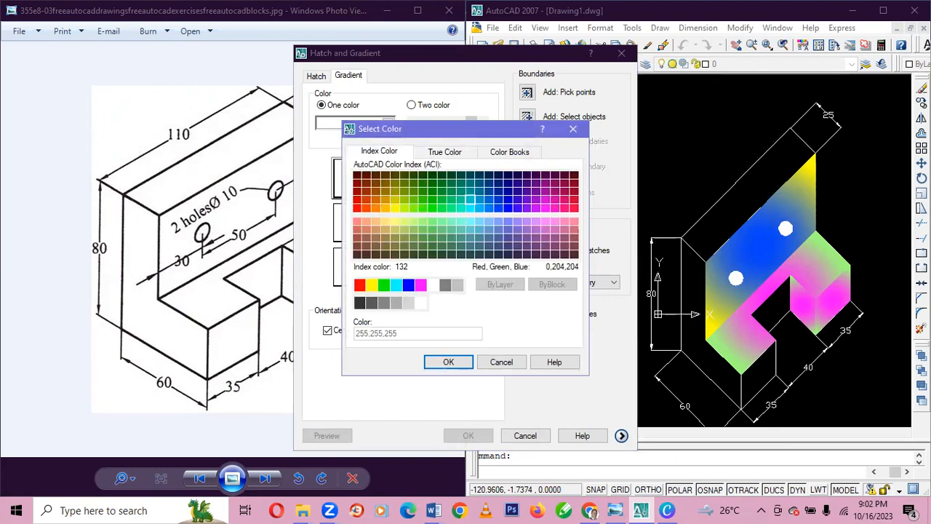
left_click(470, 199)
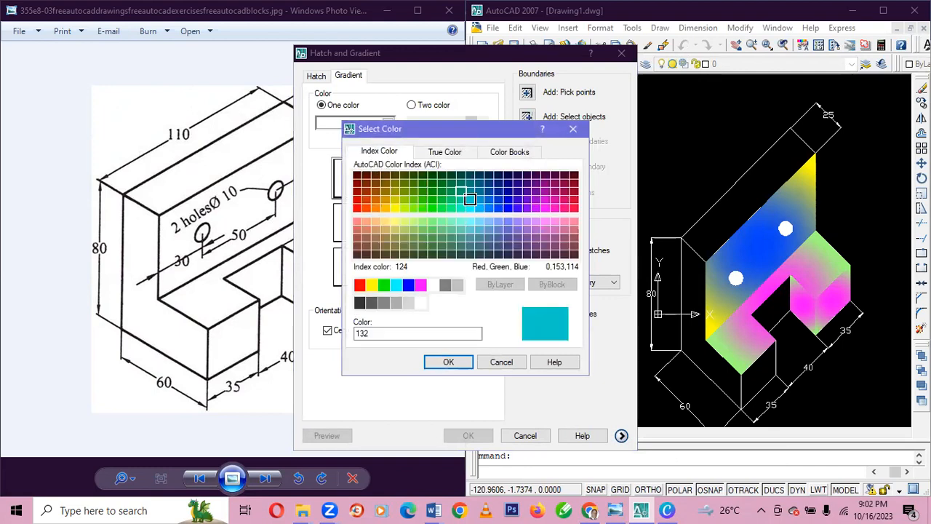
left_click(463, 361)
left_click(354, 222)
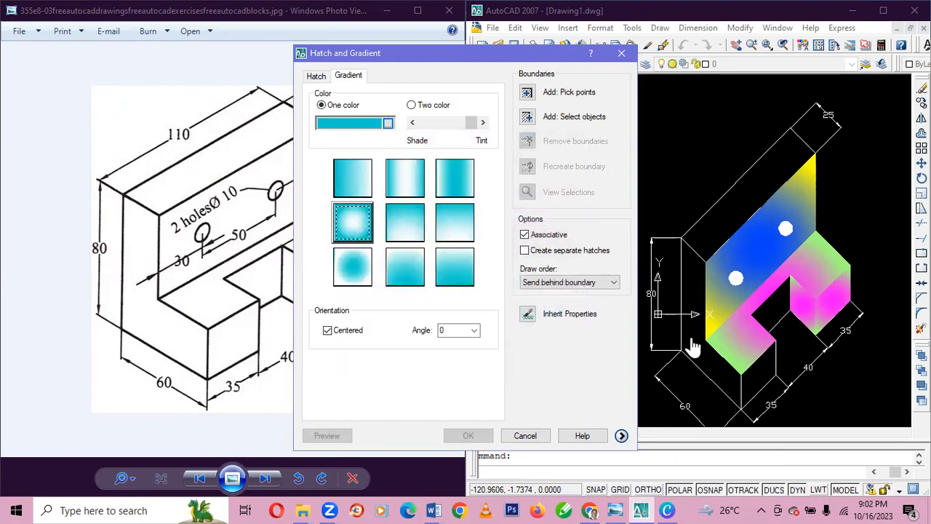
Fill the upright's top face and the left leg's front face with the cyan gradient, selecting their edges as boundaries.
left_click(528, 116)
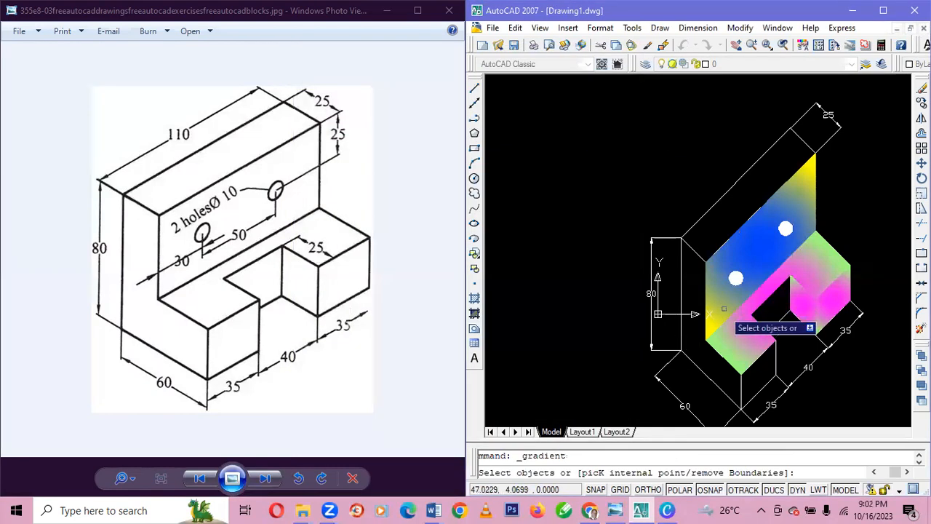
left_click(737, 369)
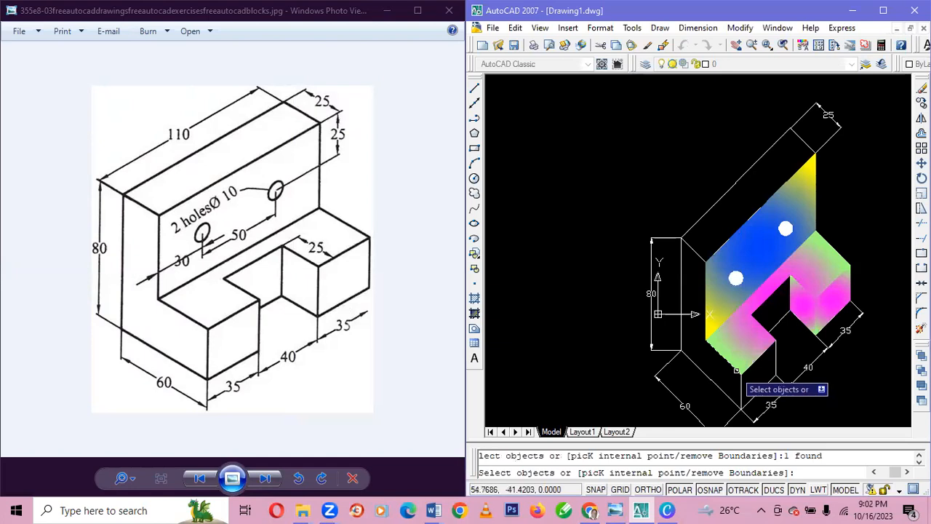
left_click(741, 383)
left_click(739, 389)
left_click(716, 382)
left_click(682, 321)
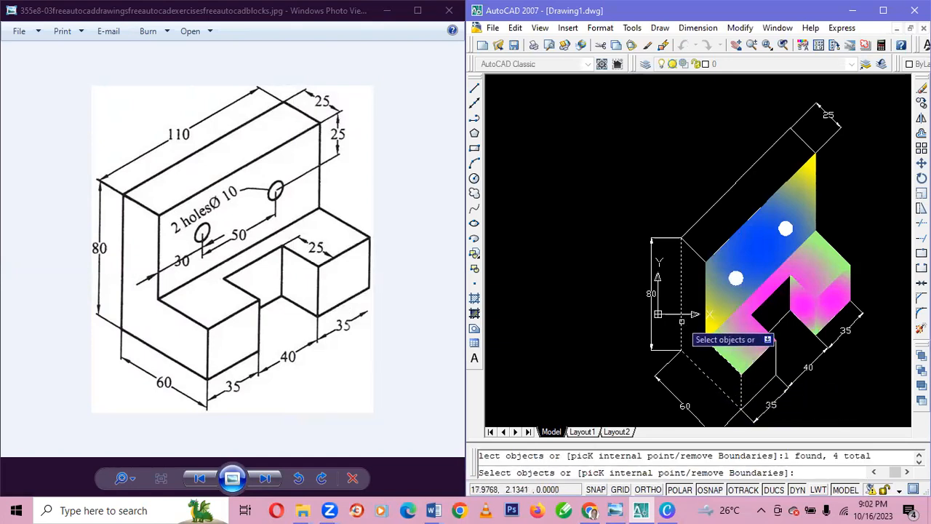
left_click(690, 245)
left_click(695, 224)
left_click(734, 229)
left_click(803, 140)
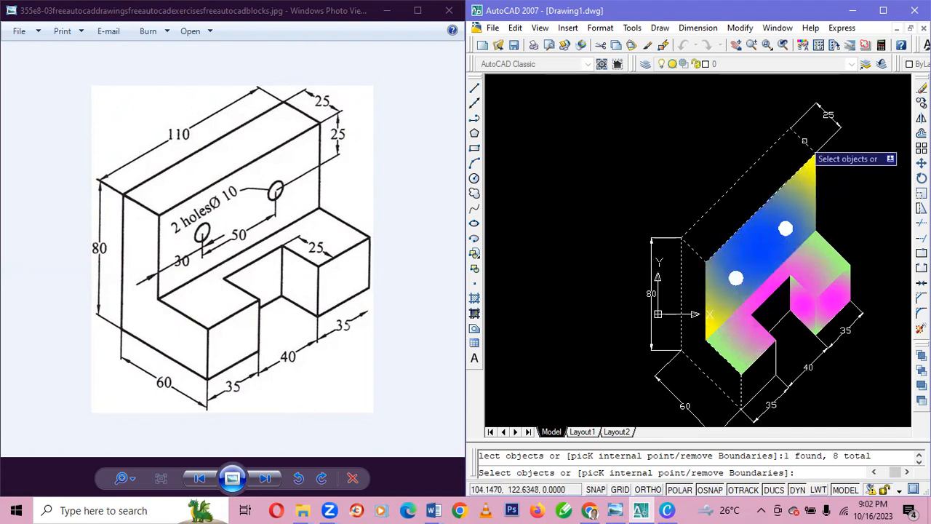
left_click(775, 365)
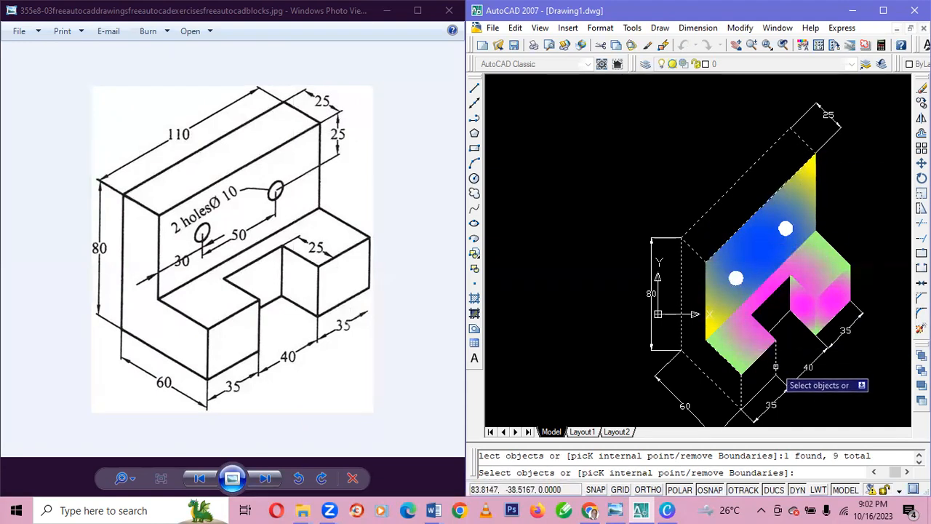
left_click(774, 368)
left_click(747, 402)
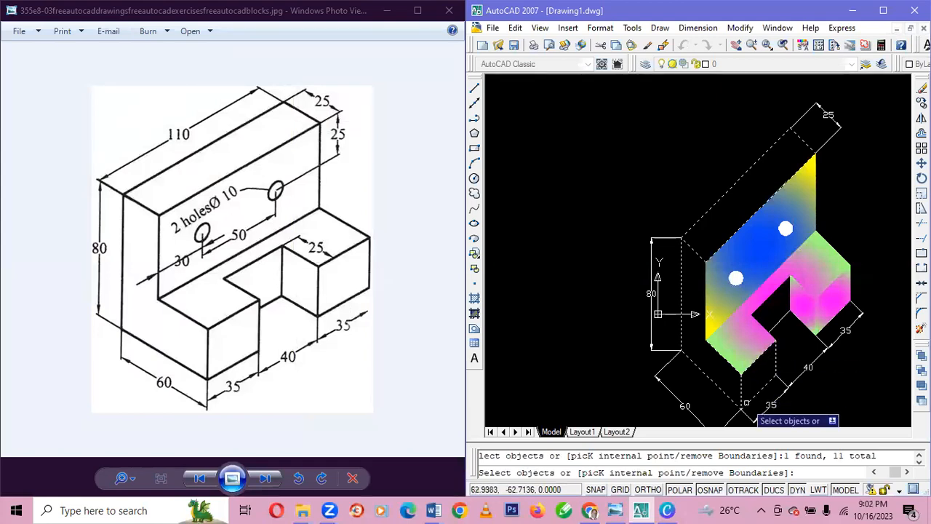
key("Return")
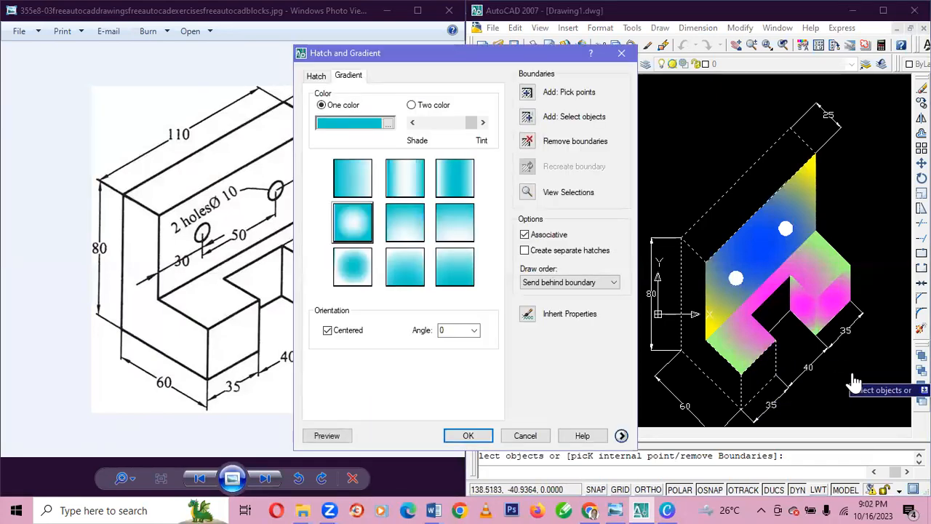
key("Return")
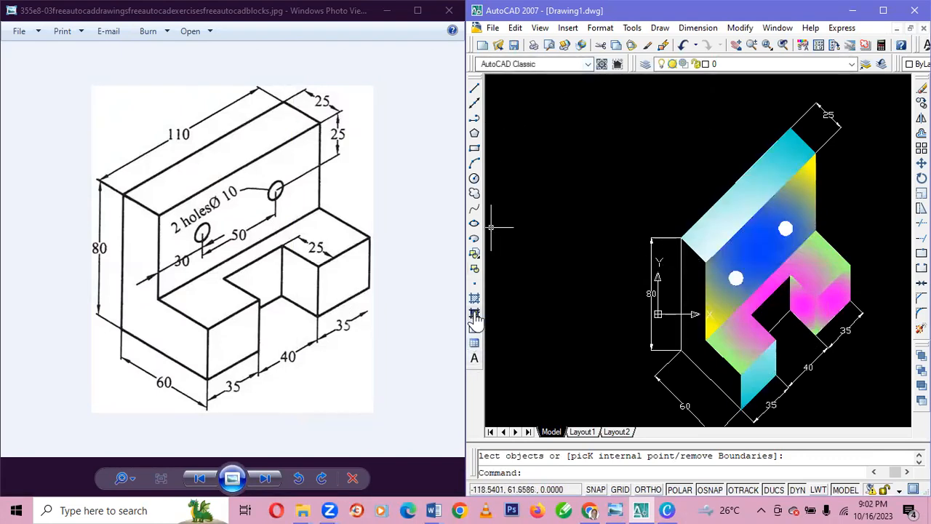
Fill the bracket's L-shaped side face with the same cyan gradient, selecting its six edges as the boundary.
left_click(418, 183)
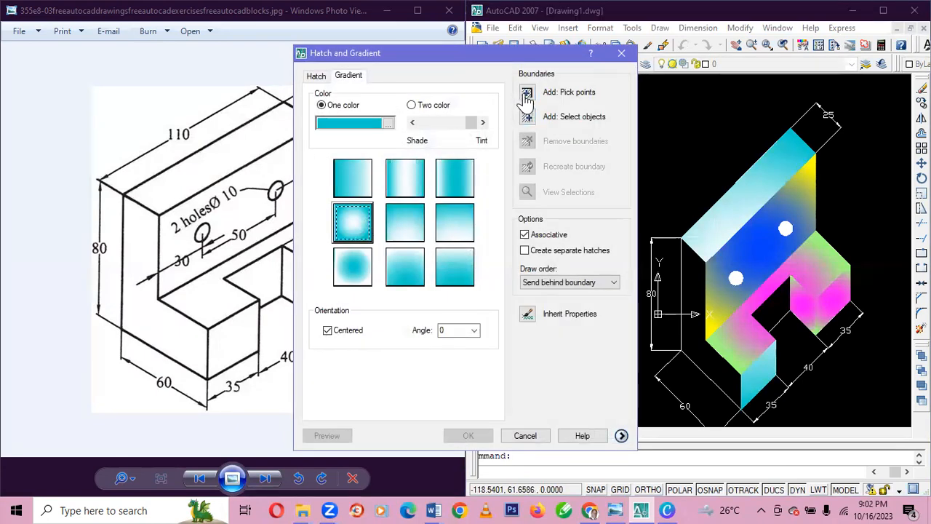
left_click(528, 116)
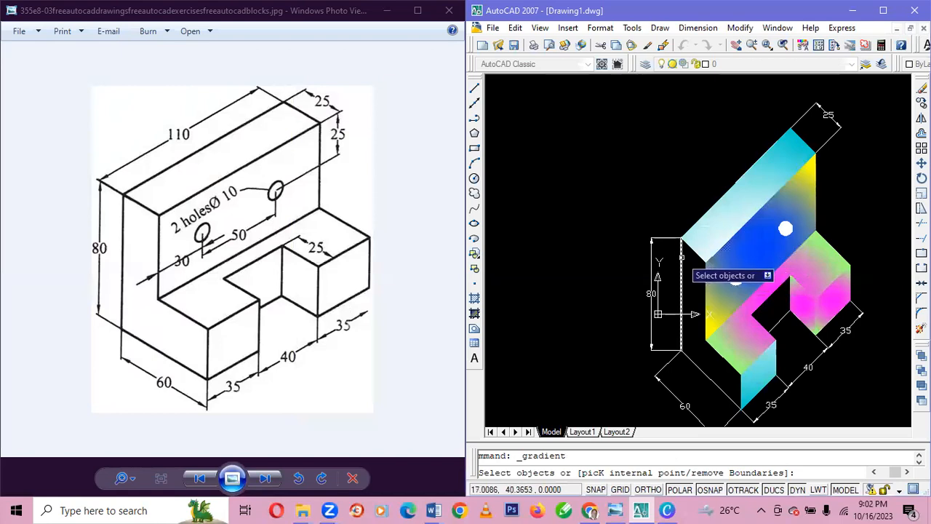
left_click(686, 246)
left_click(686, 248)
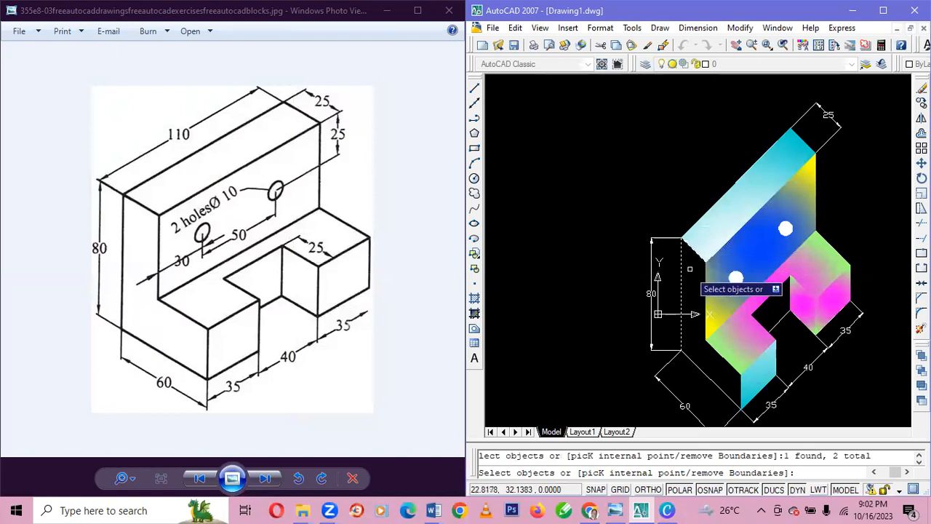
left_click(707, 304)
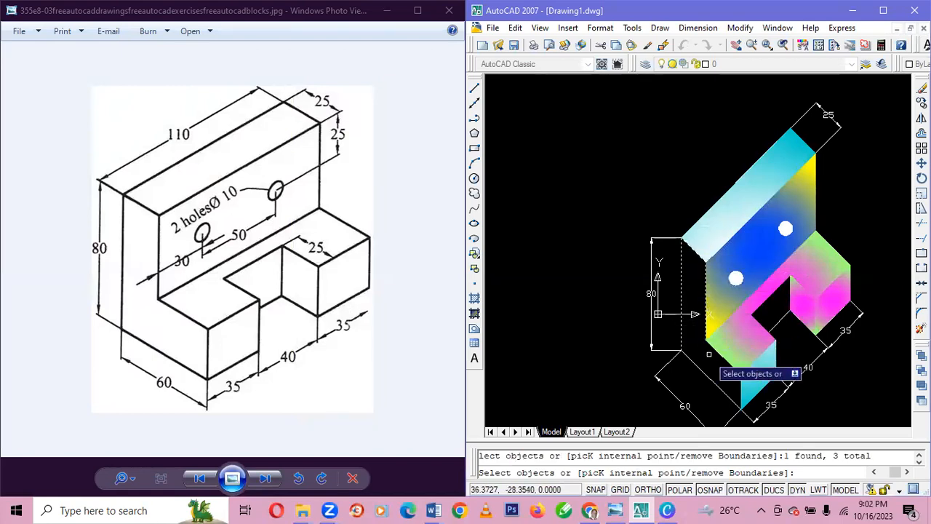
left_click(714, 350)
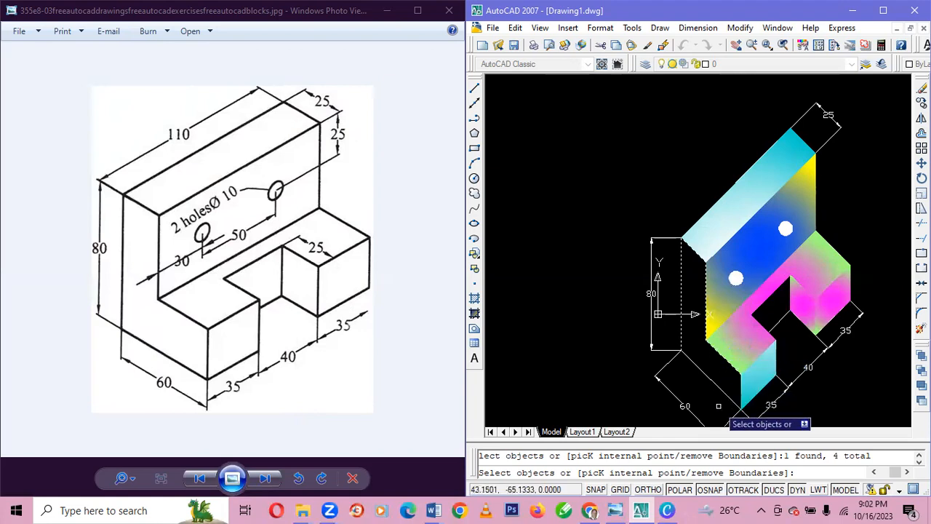
left_click(716, 386)
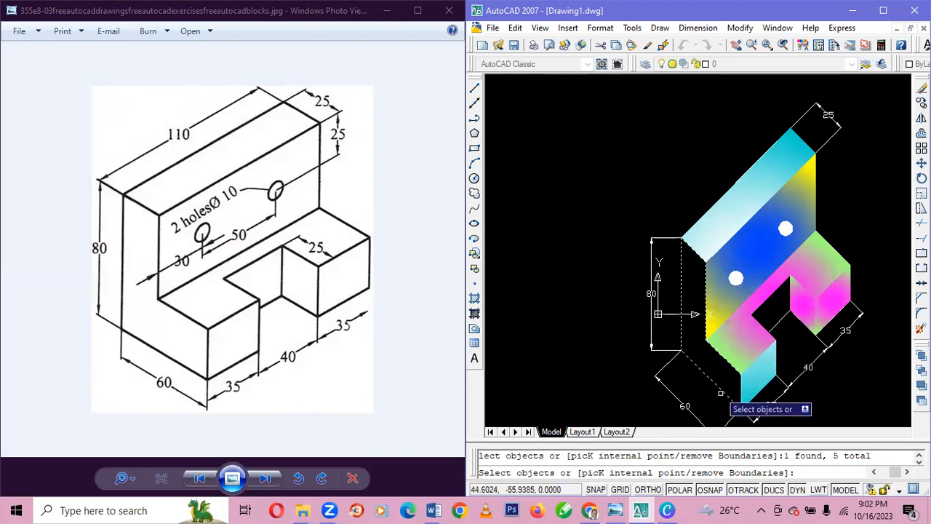
left_click(739, 398)
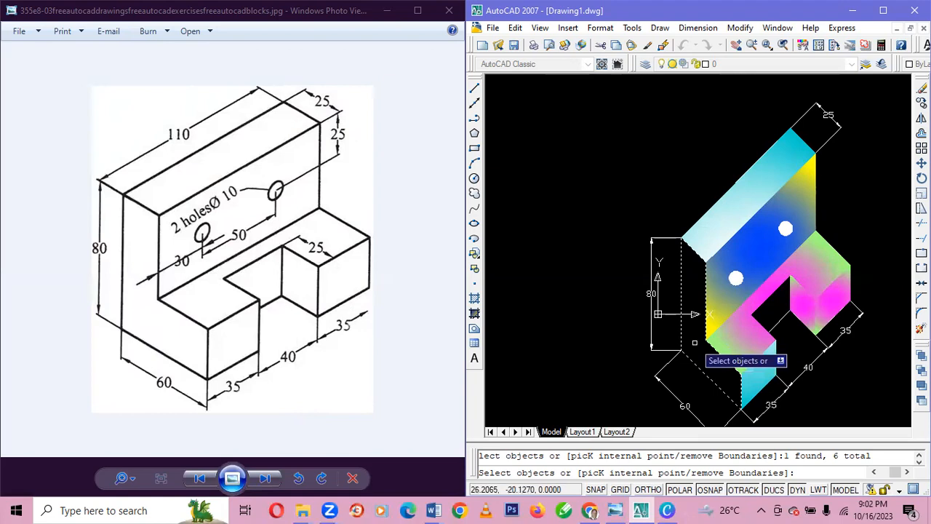
key("Return")
key("Return")
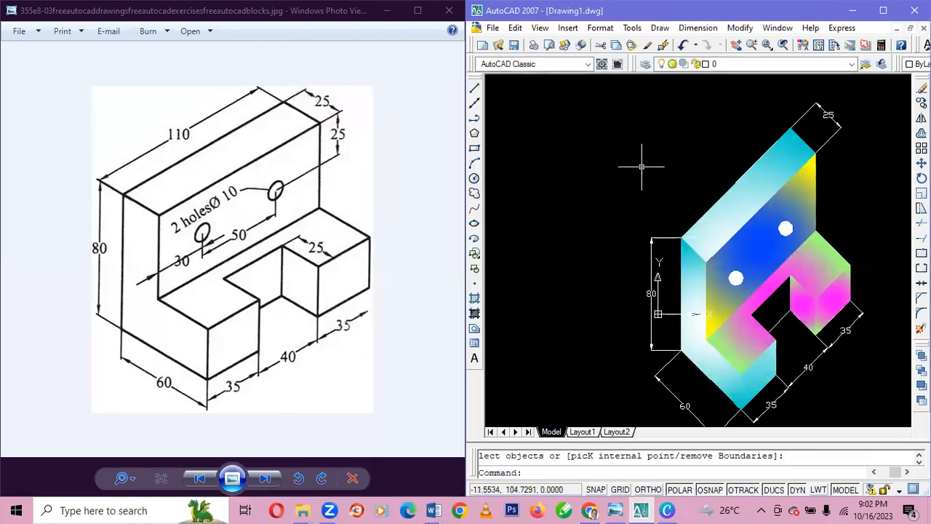
scroll(664, 192, "up", 1)
scroll(664, 192, "down", 3)
scroll(663, 190, "up", 1)
scroll(663, 191, "down", 1)
scroll(662, 189, "up", 3)
scroll(662, 187, "down", 2)
scroll(663, 185, "up", 2)
scroll(662, 186, "up", 2)
scroll(661, 187, "down", 4)
scroll(658, 187, "up", 3)
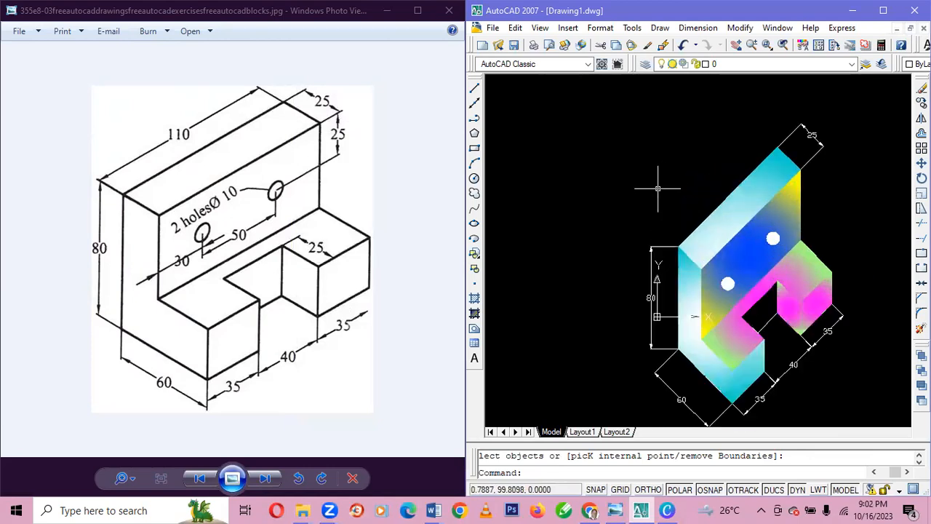
left_click(698, 272)
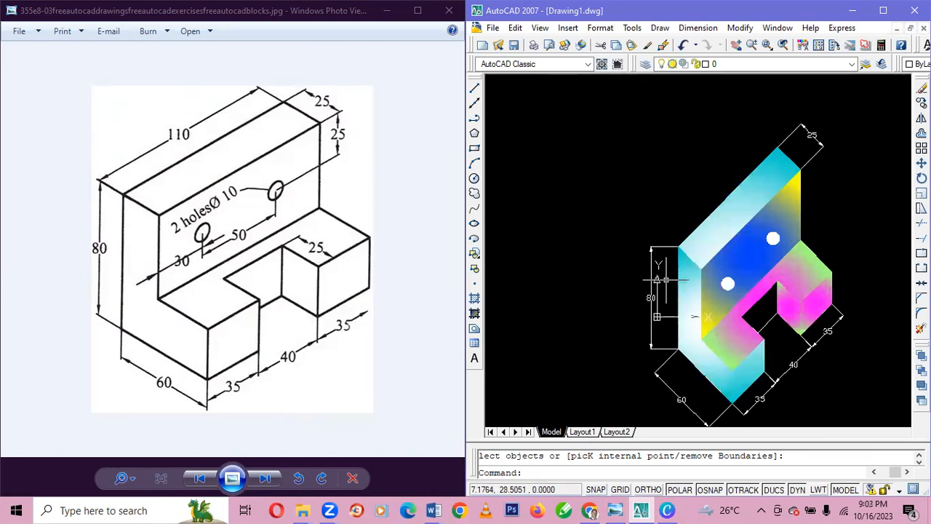
left_click(720, 217)
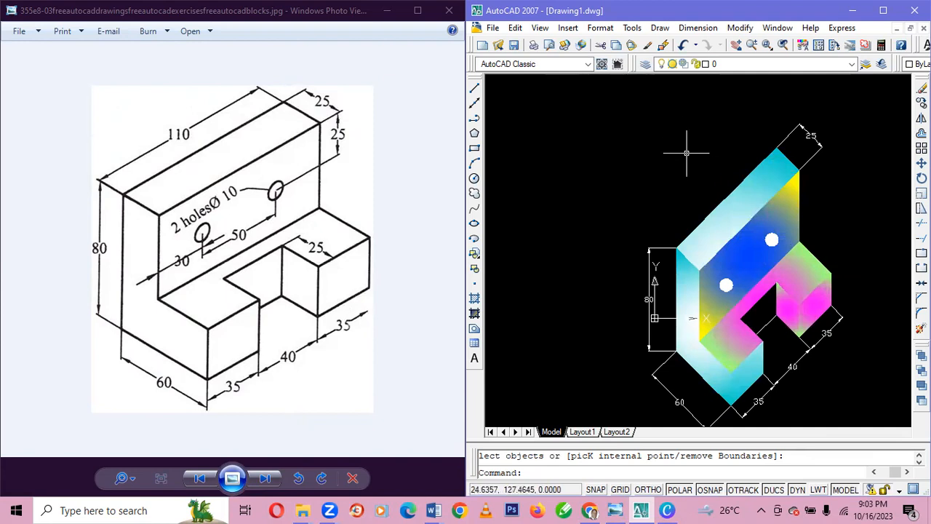
scroll(686, 153, "up", 3)
scroll(681, 156, "down", 4)
scroll(677, 162, "up", 3)
scroll(679, 165, "down", 4)
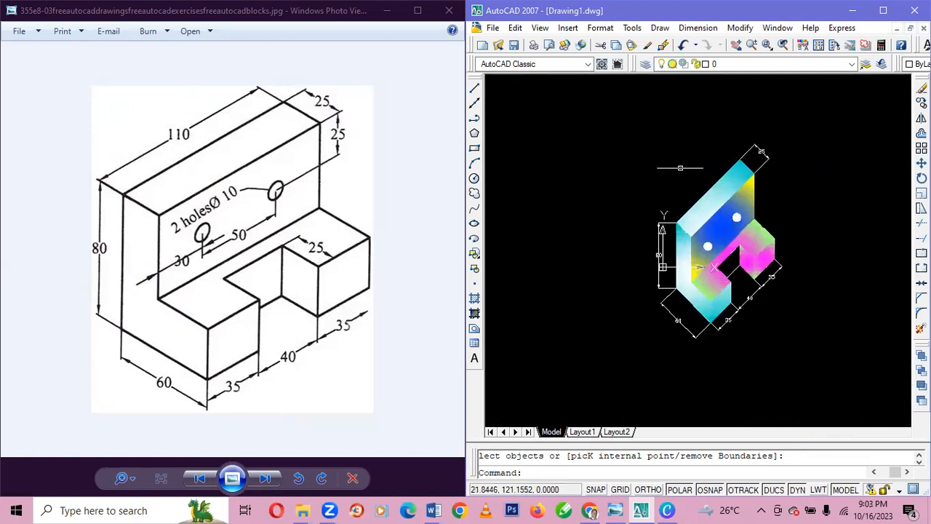
scroll(680, 168, "up", 3)
scroll(680, 168, "down", 1)
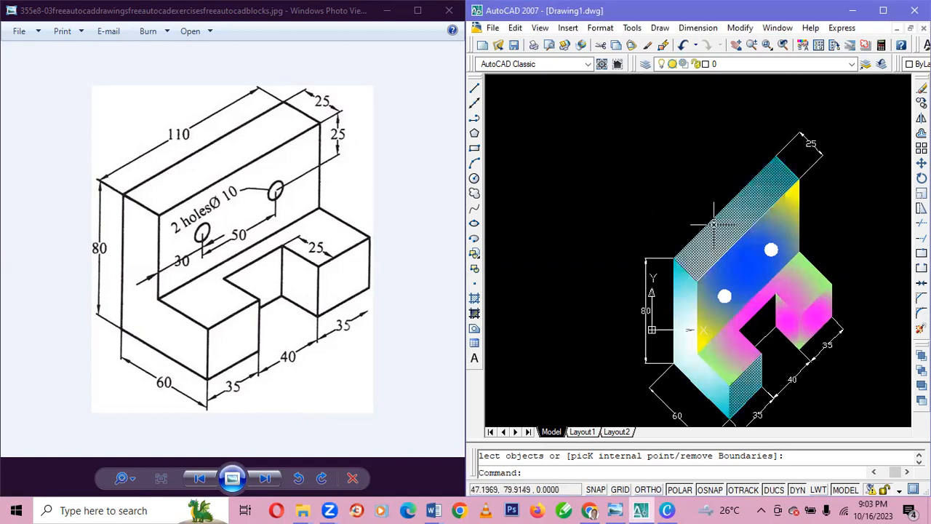
scroll(715, 218, "up", 2)
scroll(714, 224, "down", 1)
scroll(715, 224, "down", 1)
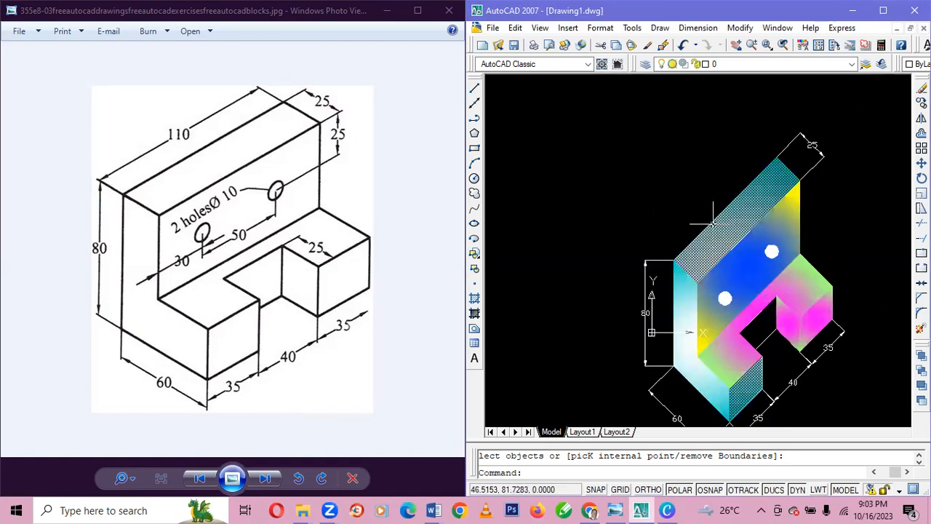
left_click(712, 223)
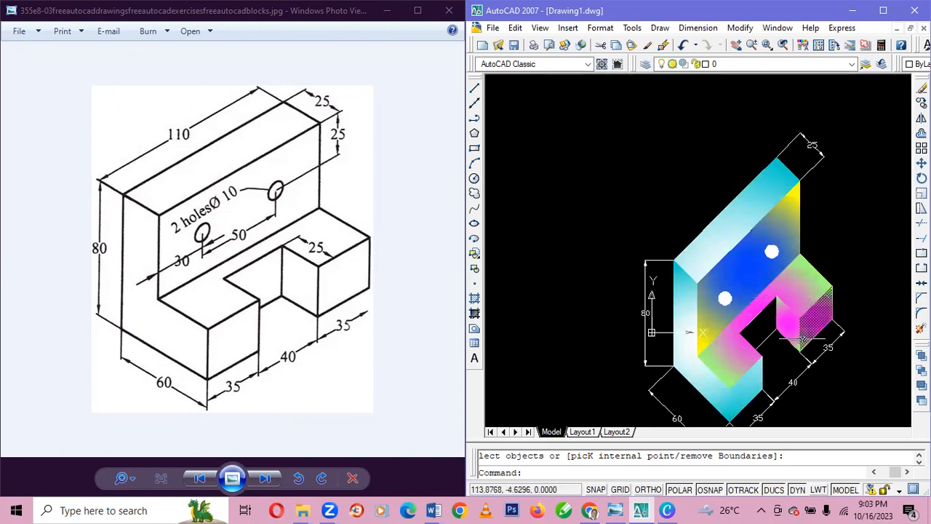
Check the computer's speaker volume and close the volume control.
left_click(763, 509)
left_click(733, 406)
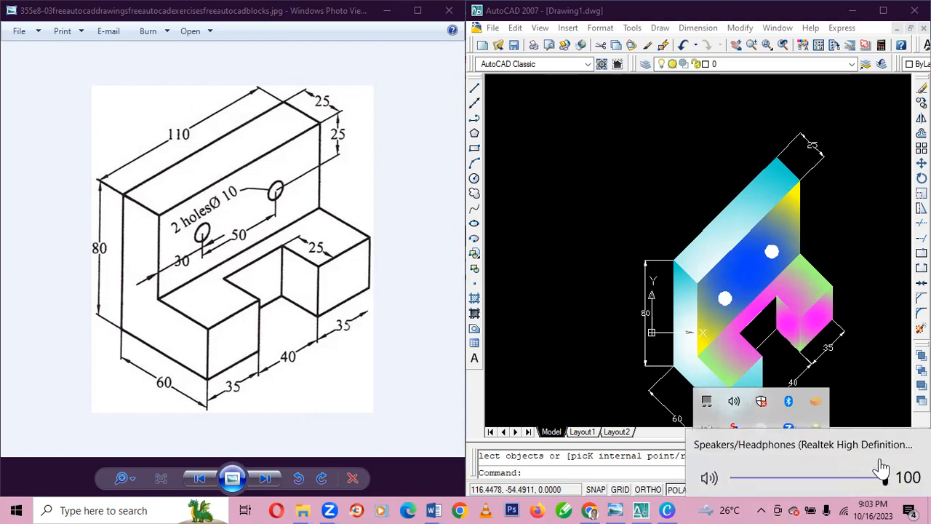
left_click(881, 374)
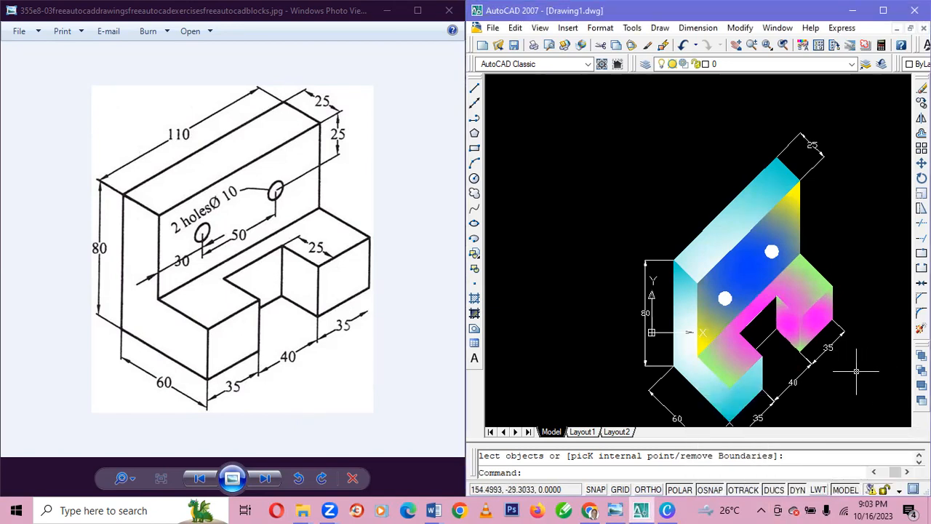
Move the entire drawing about 160 units up and to the left, using the upright's top back corner as base point.
scroll(852, 373, "down", 2)
scroll(858, 380, "up", 1)
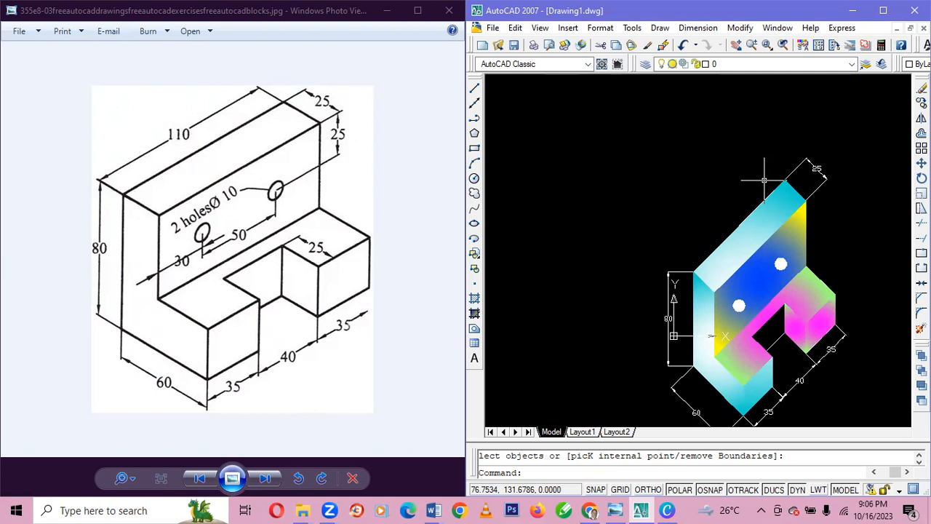
scroll(764, 182, "up", 2)
scroll(769, 261, "down", 5)
scroll(781, 239, "up", 3)
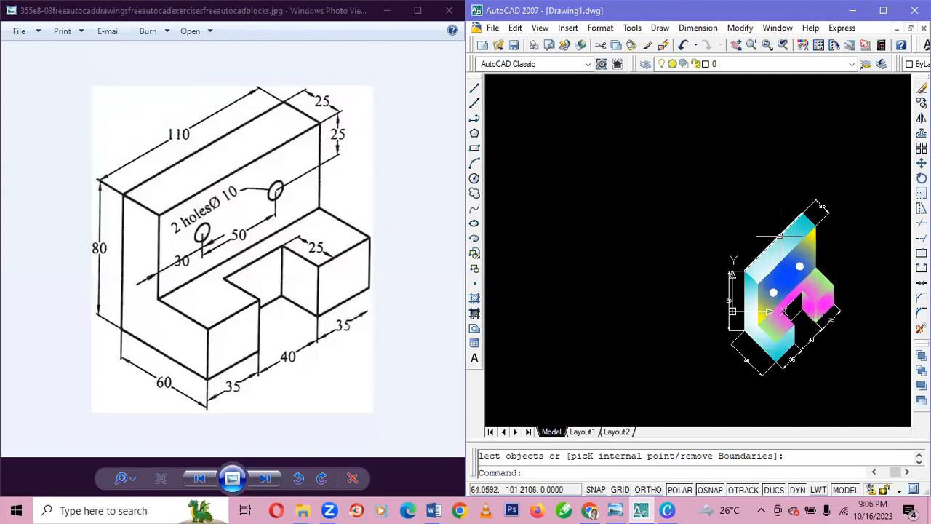
key("ctrl+a")
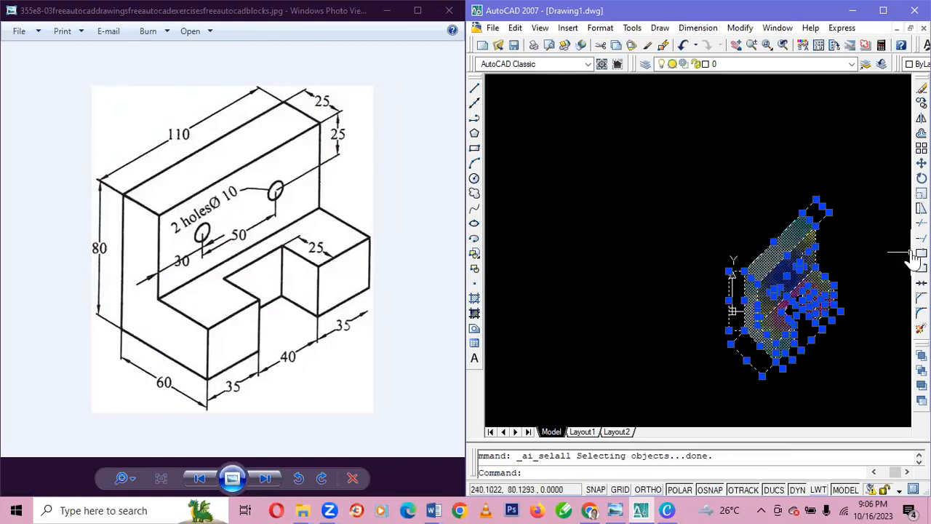
left_click(921, 163)
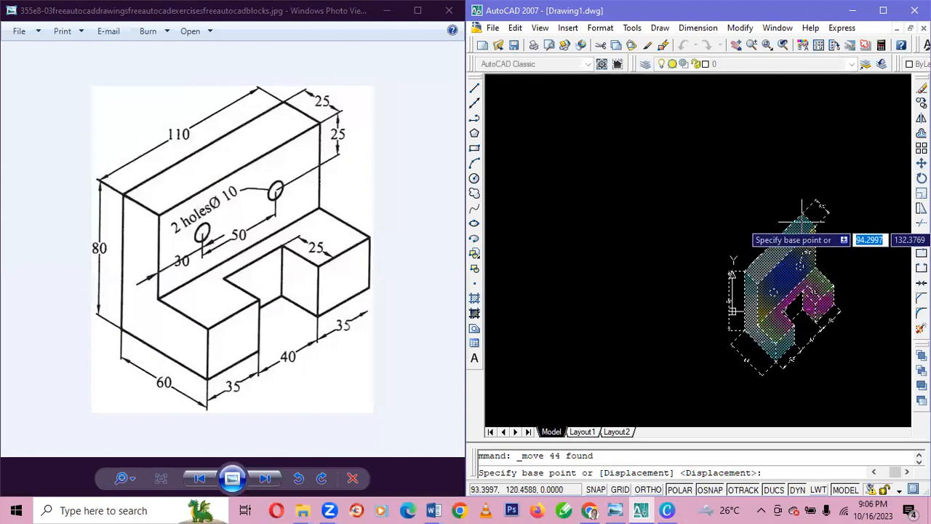
left_click(802, 218)
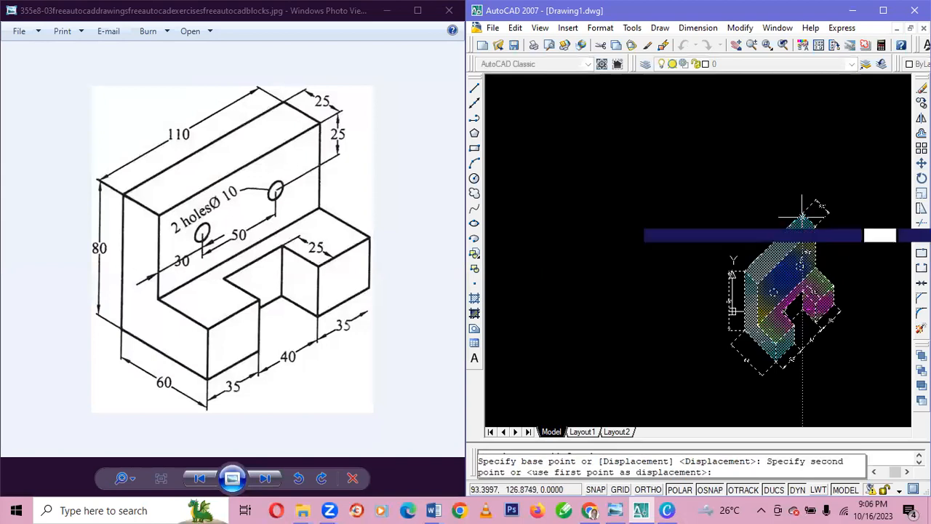
left_click(728, 123)
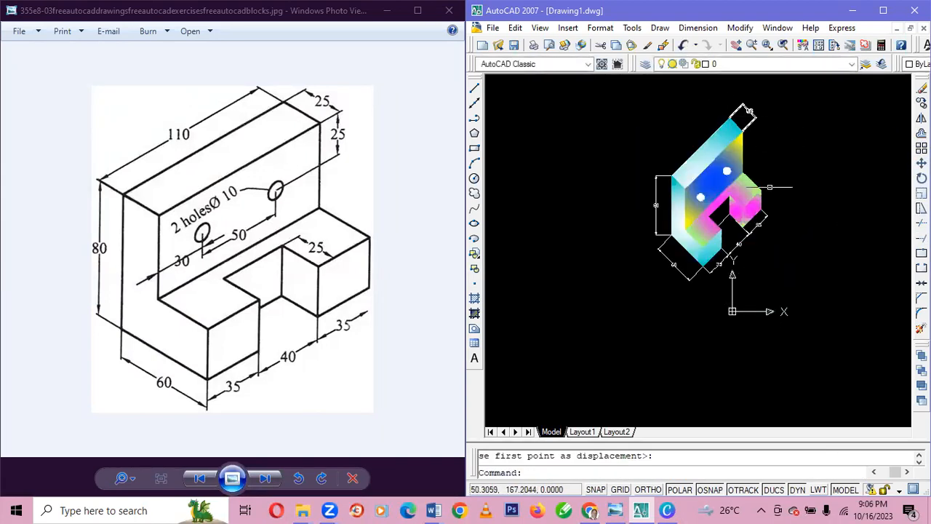
Shift the whole drawing about 37 units right and slightly down, using the right leg's lower outer corner as base point.
scroll(770, 190, "up", 6)
scroll(775, 199, "down", 2)
scroll(774, 207, "up", 2)
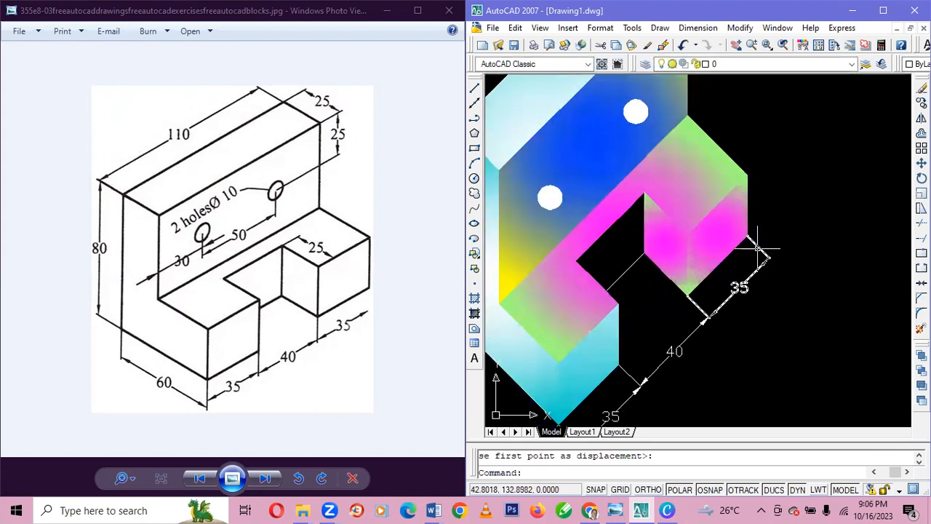
key("ctrl+a")
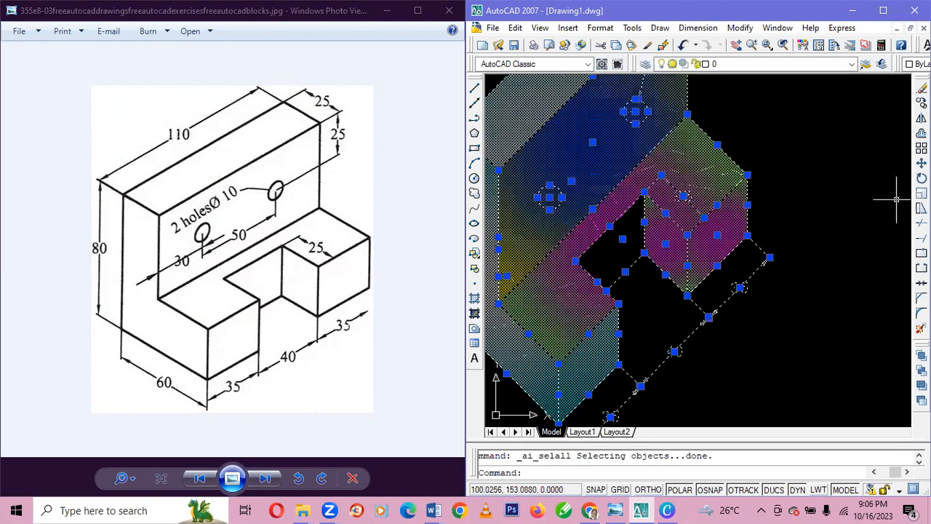
left_click(921, 163)
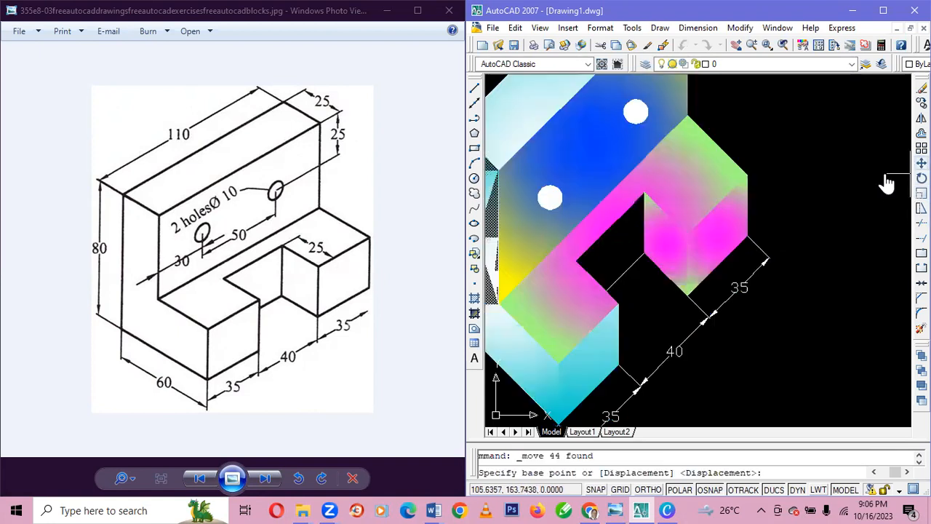
left_click(747, 236)
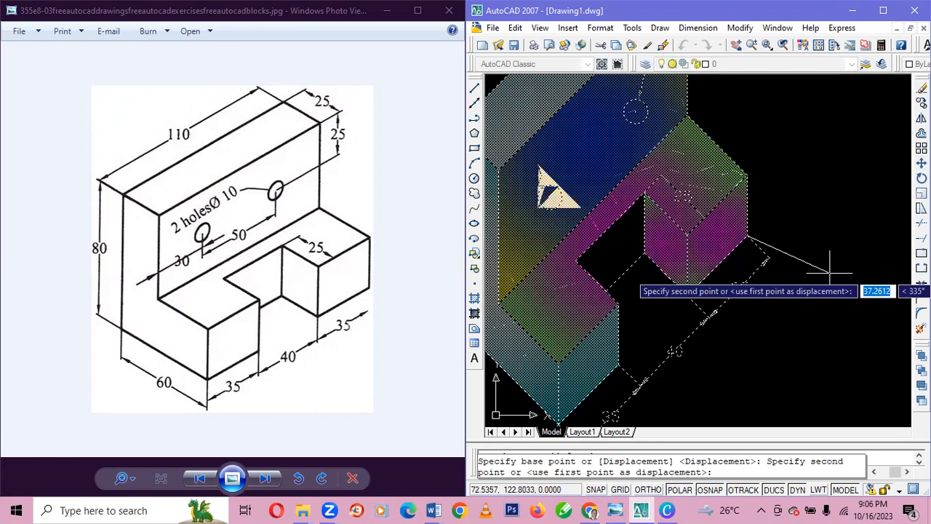
left_click(830, 268)
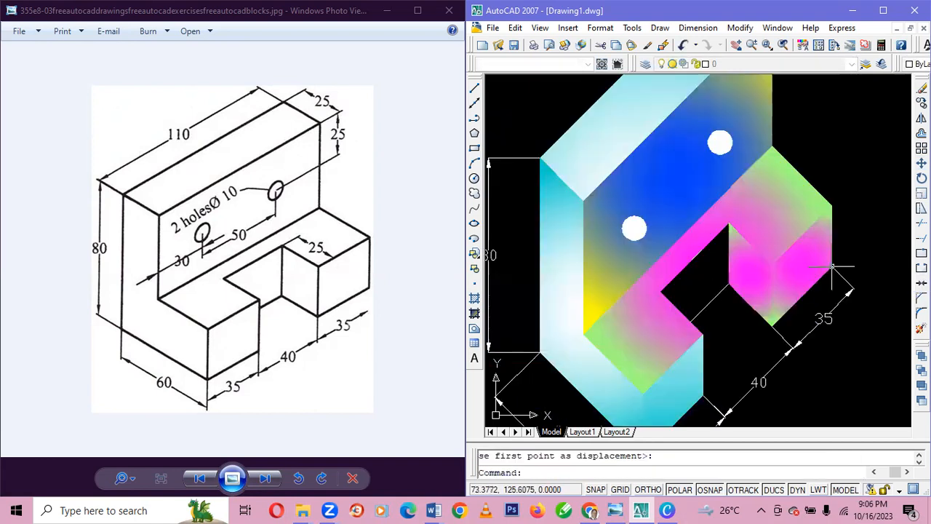
scroll(813, 260, "down", 3)
scroll(813, 260, "up", 2)
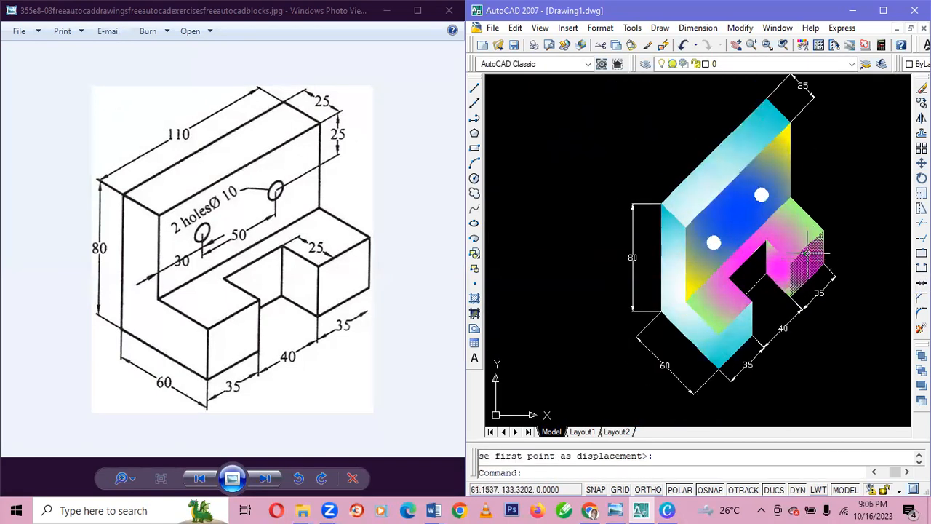